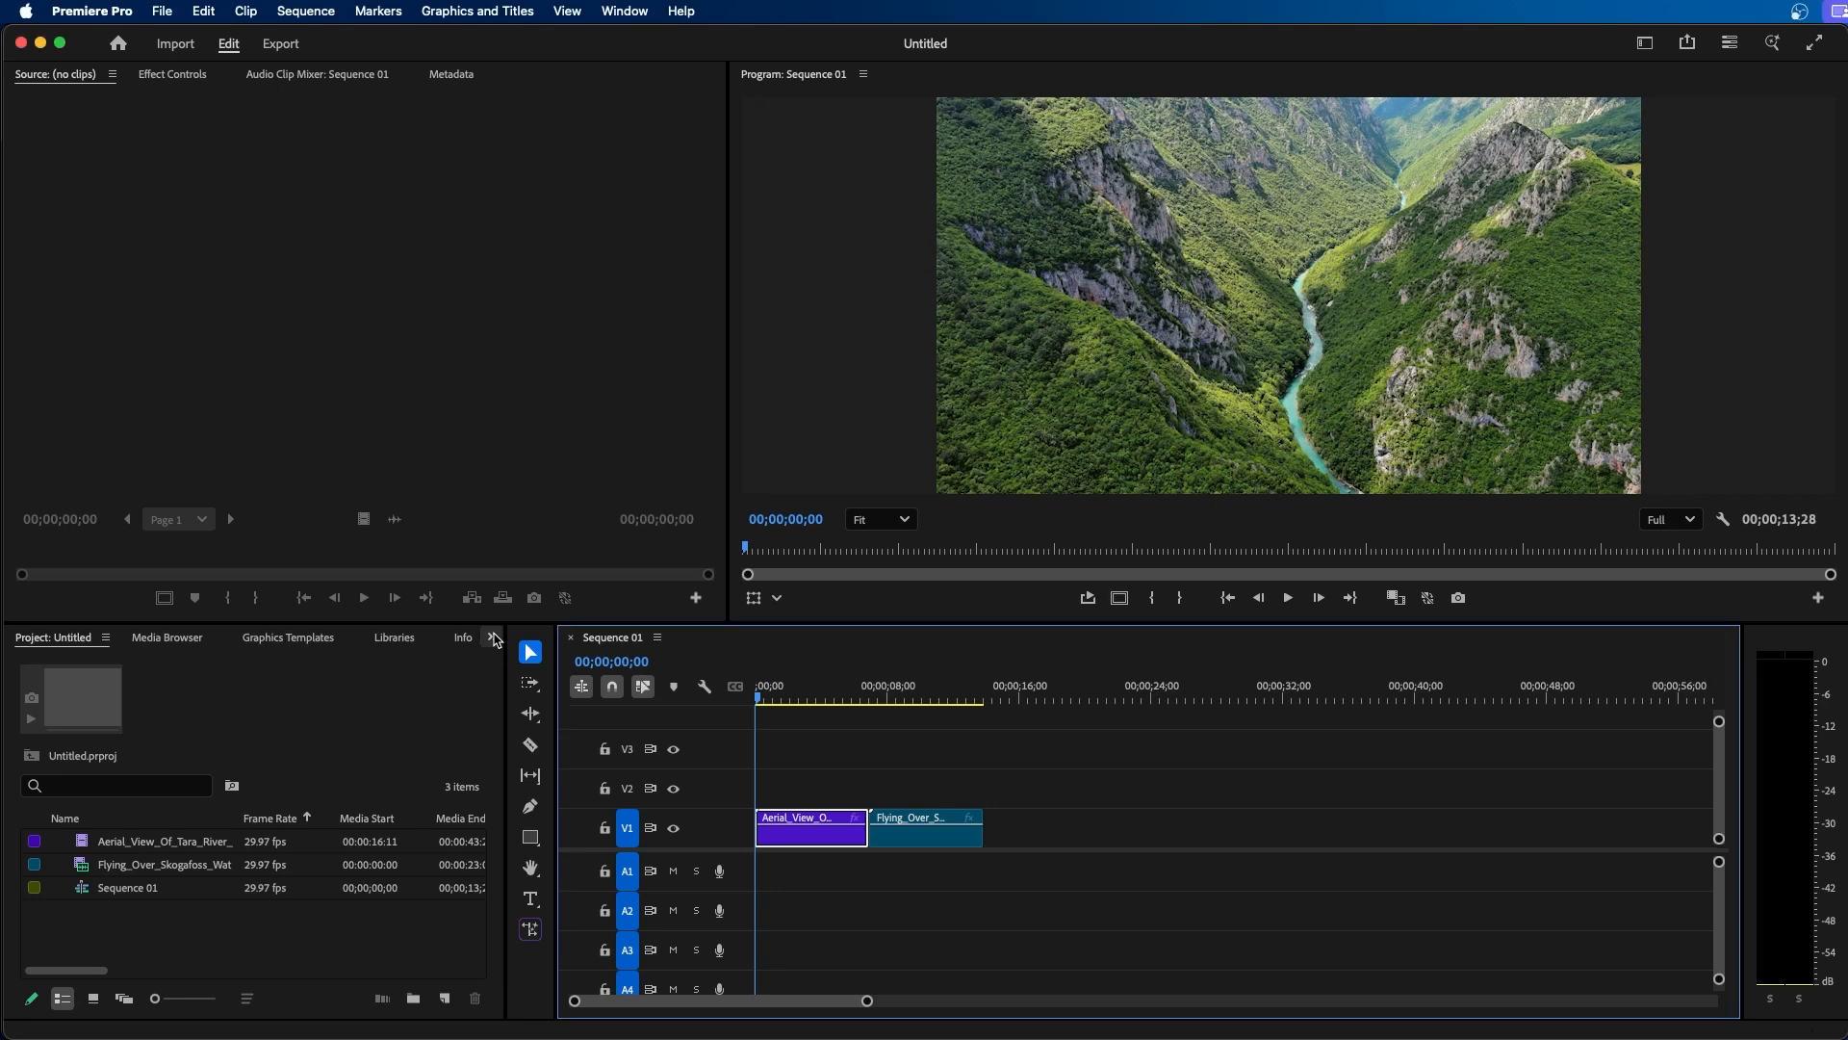
Step: Search the effects for "deh" and apply Dehancer Pro v2.1 to the Aerial_View clip on V1
left_click(492, 638)
left_click(515, 781)
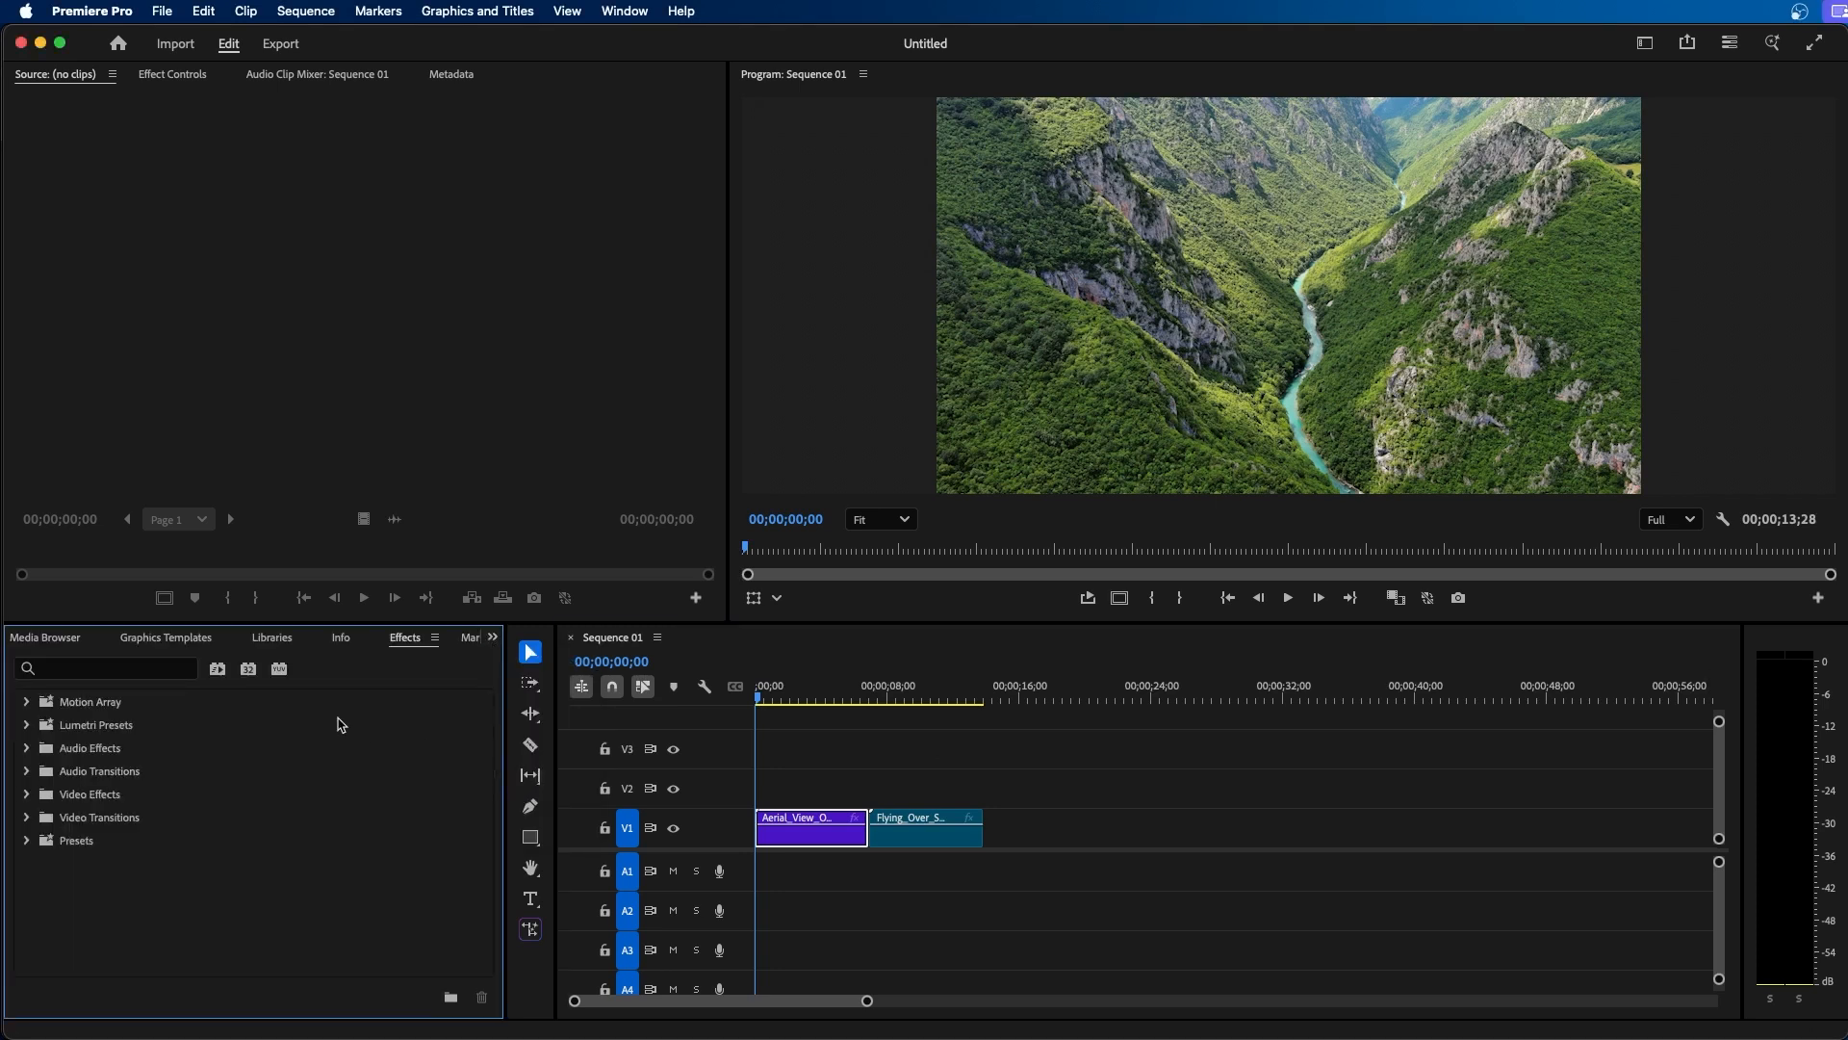
left_click(159, 671)
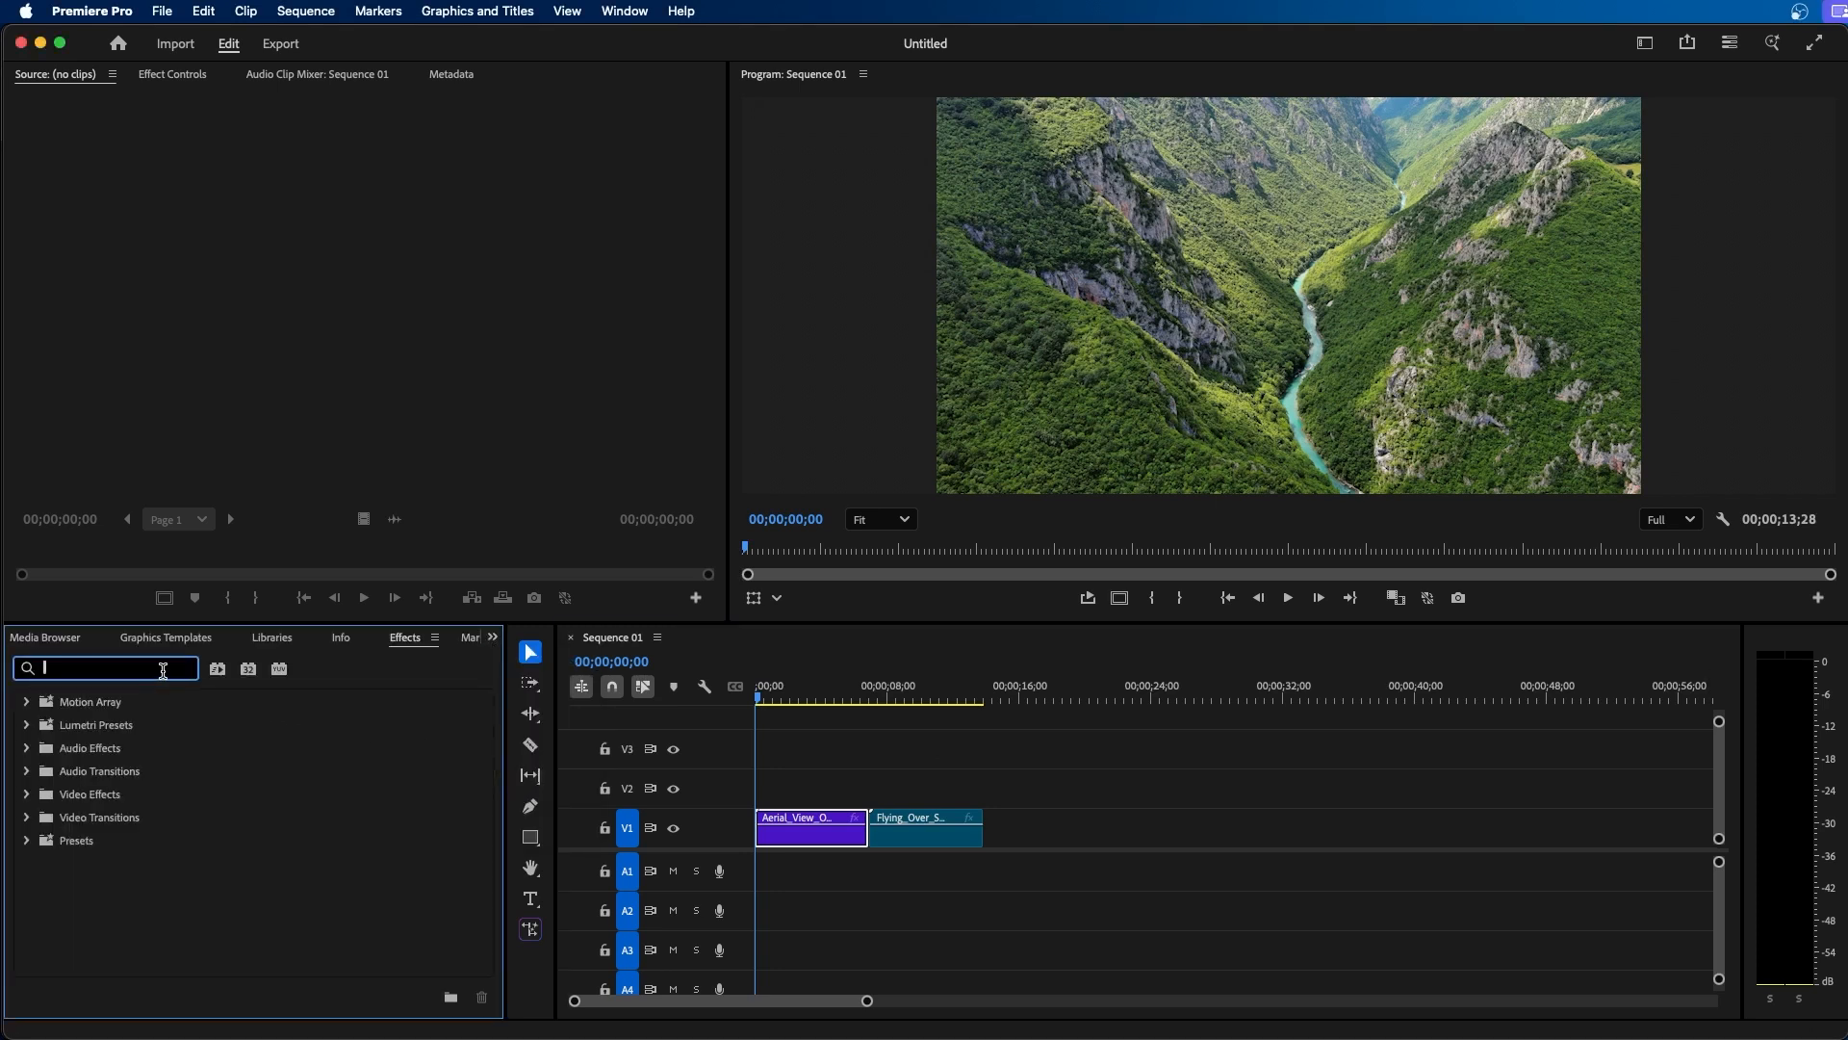
type("deh")
left_click_drag(139, 894, 806, 828)
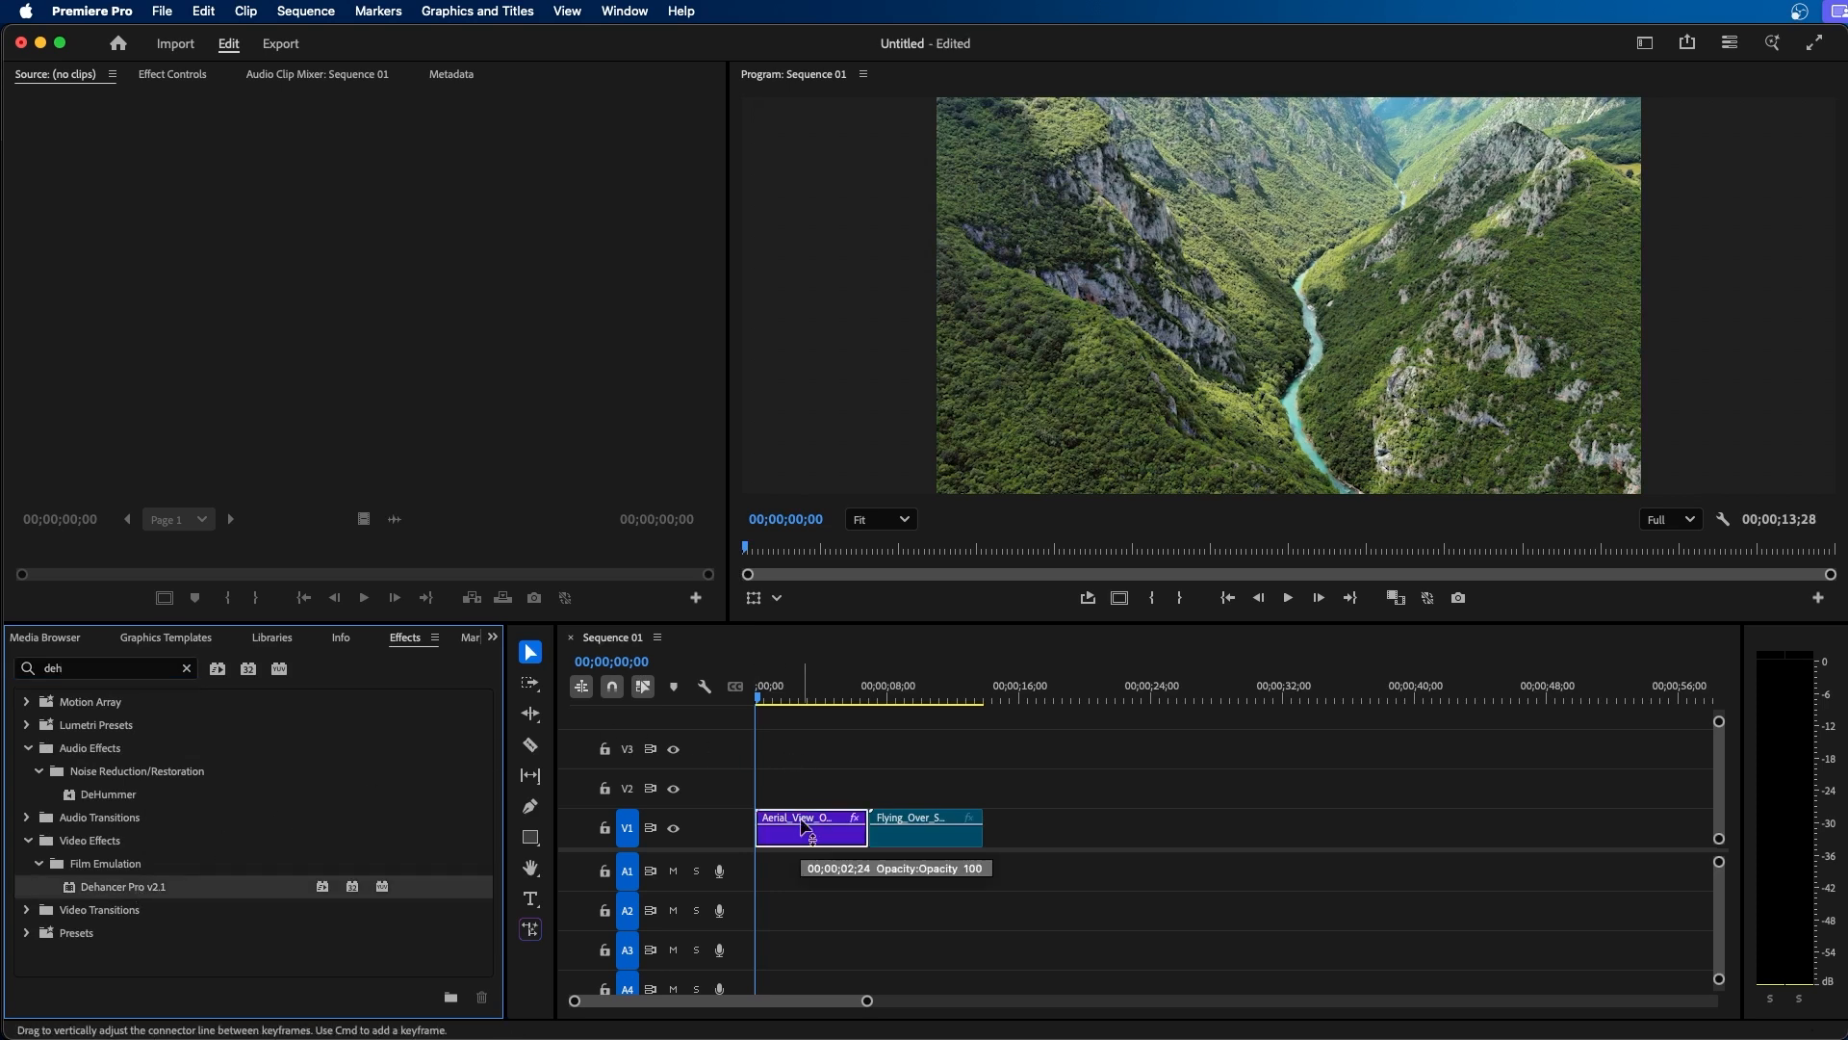
Step: Set the film profile of the aerial clip's Dehancer Pro effect to Fujicolor C200
left_click(181, 77)
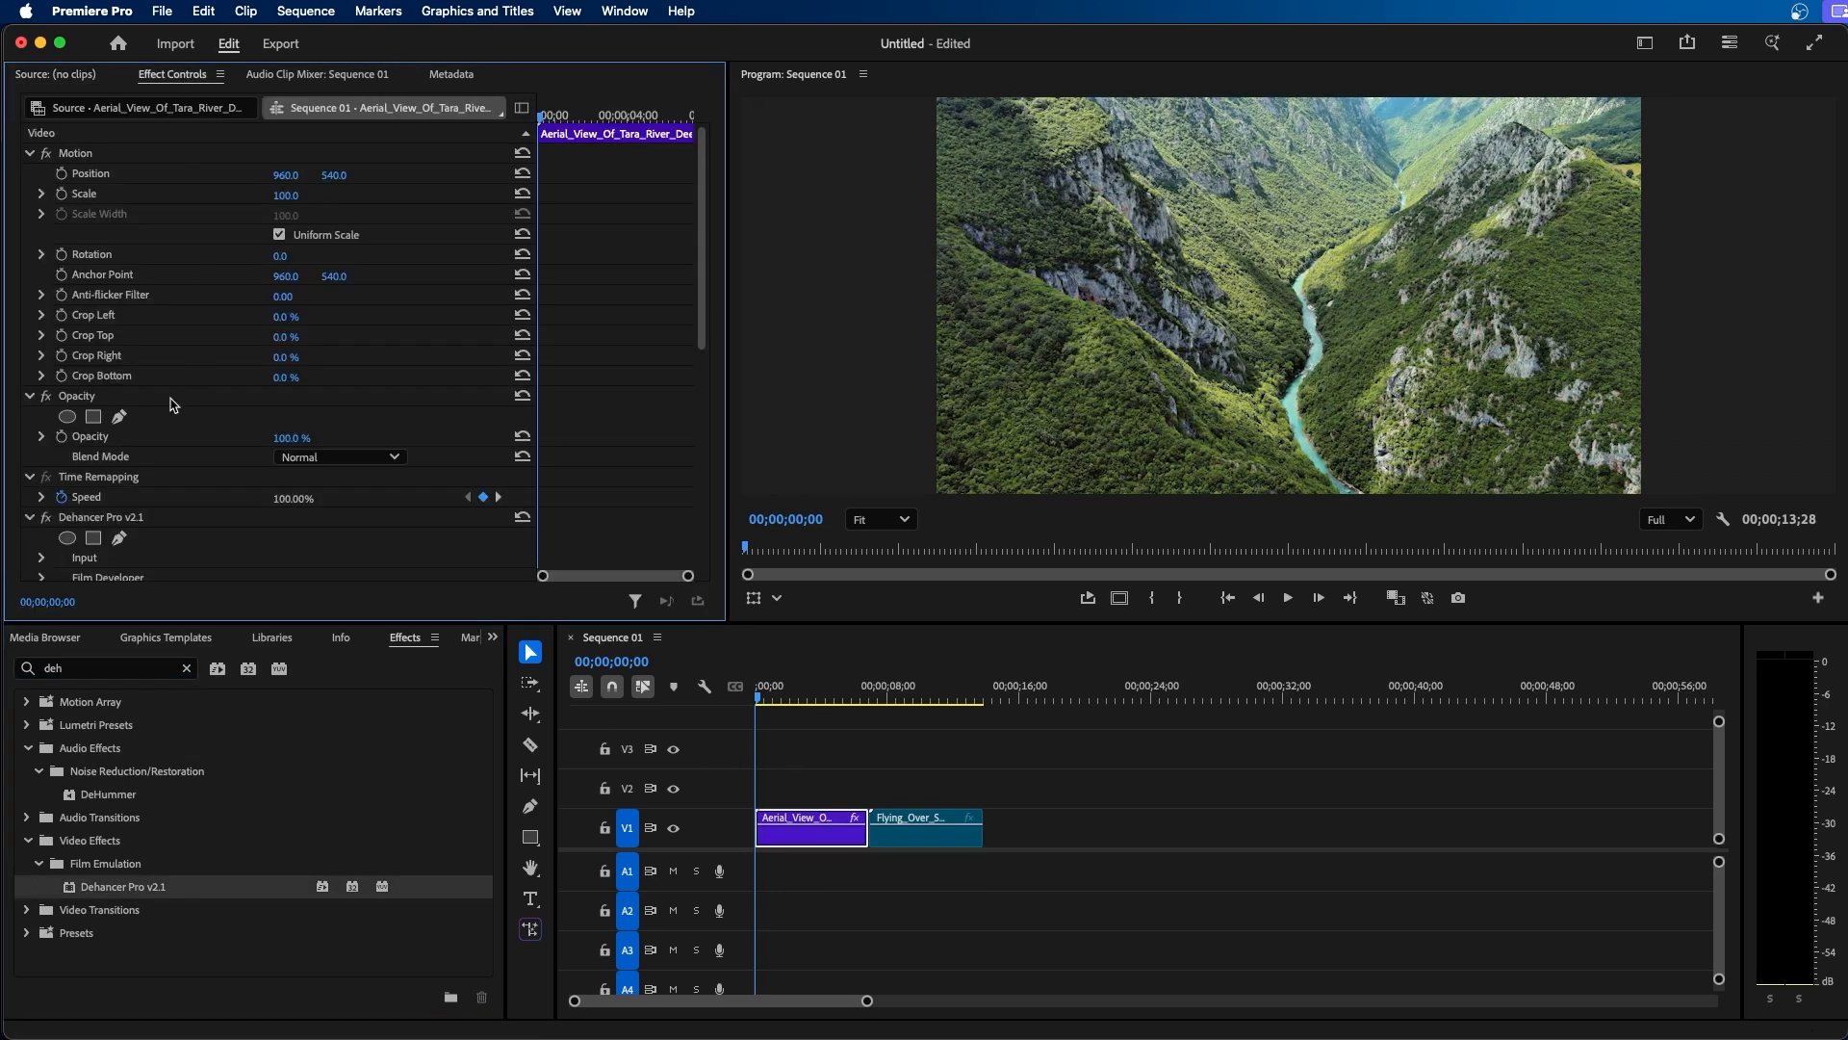
scroll(173, 396, "down", 8)
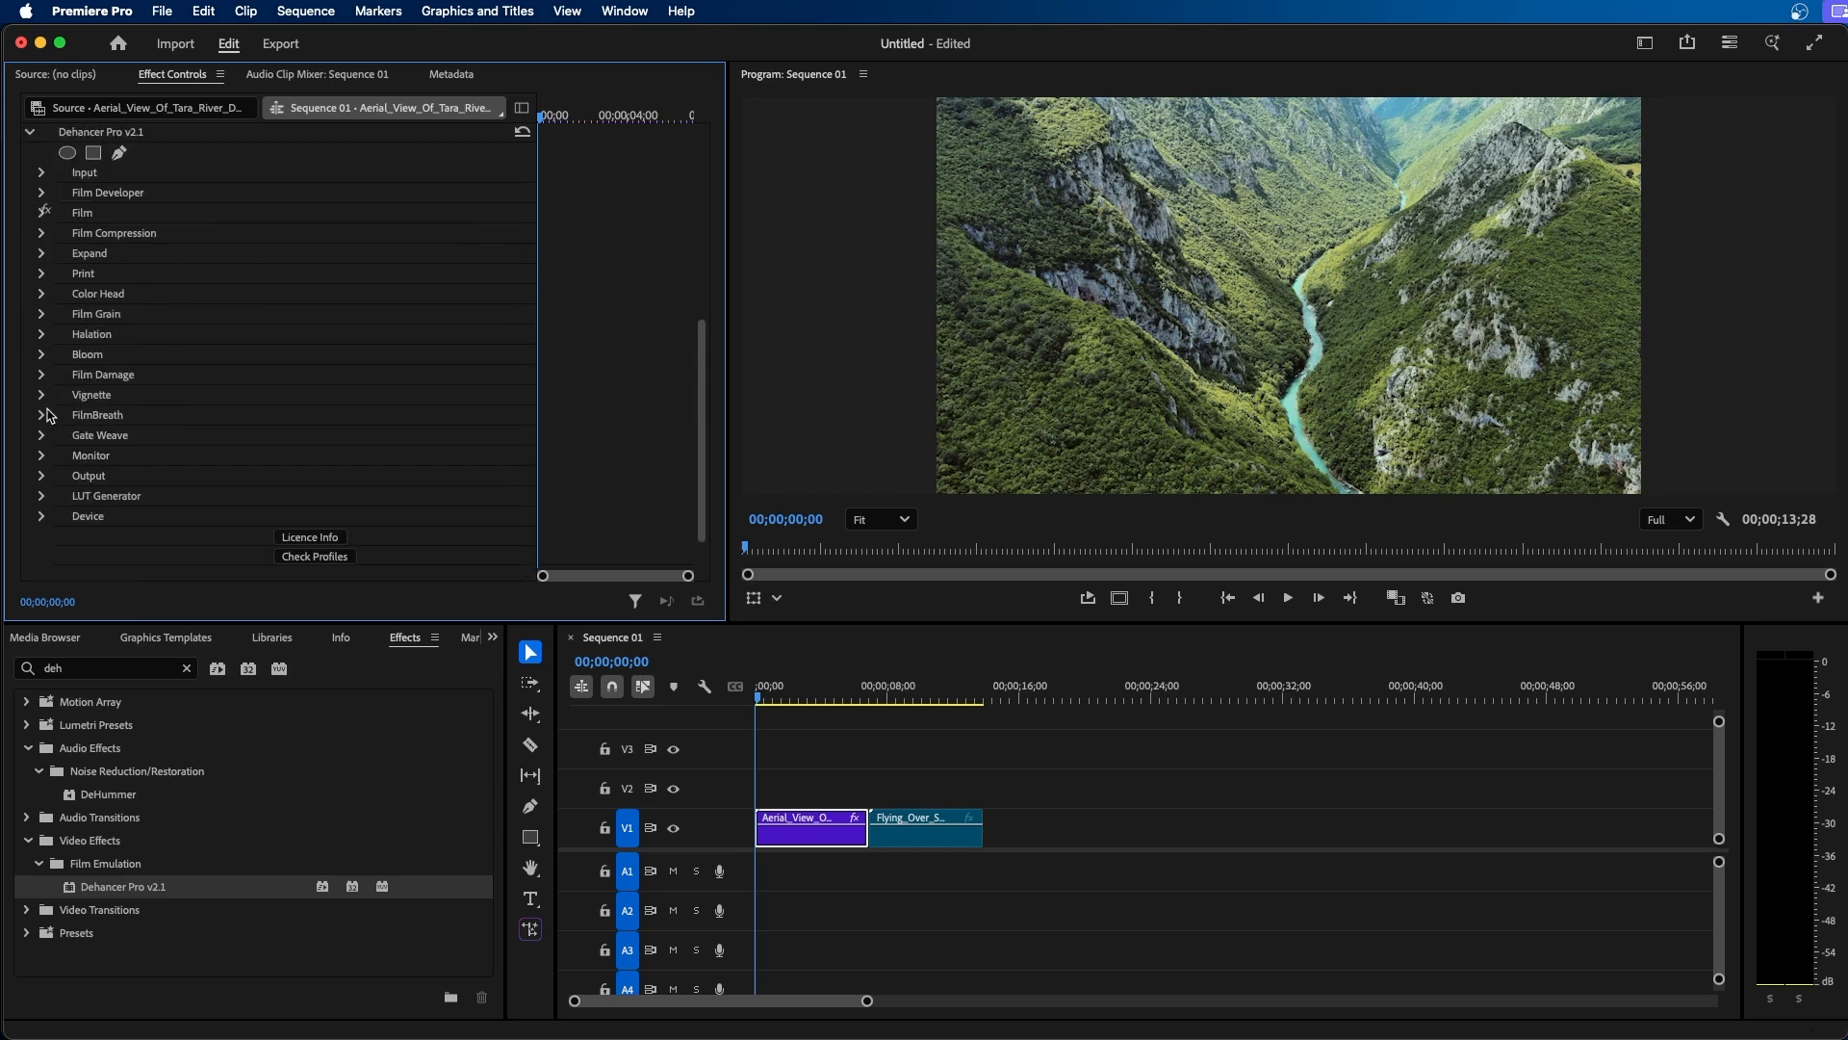
left_click(42, 314)
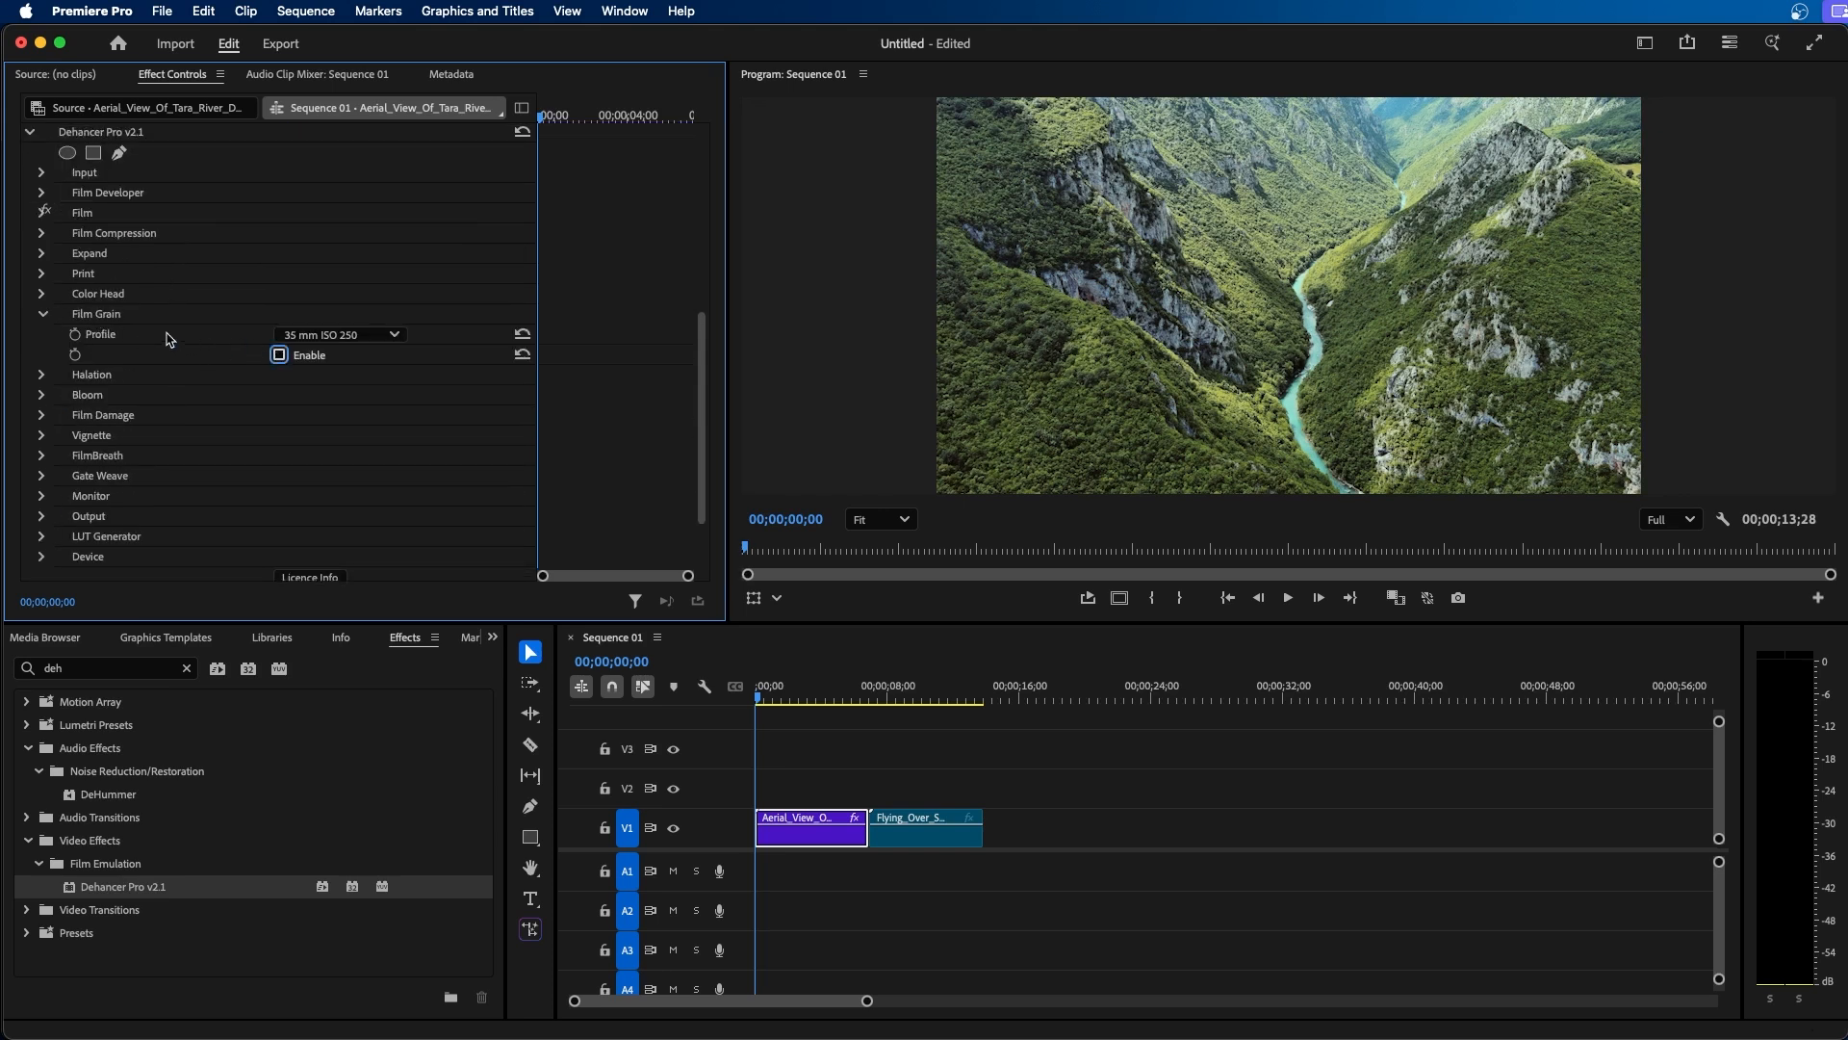
left_click(42, 314)
left_click(41, 213)
left_click(380, 233)
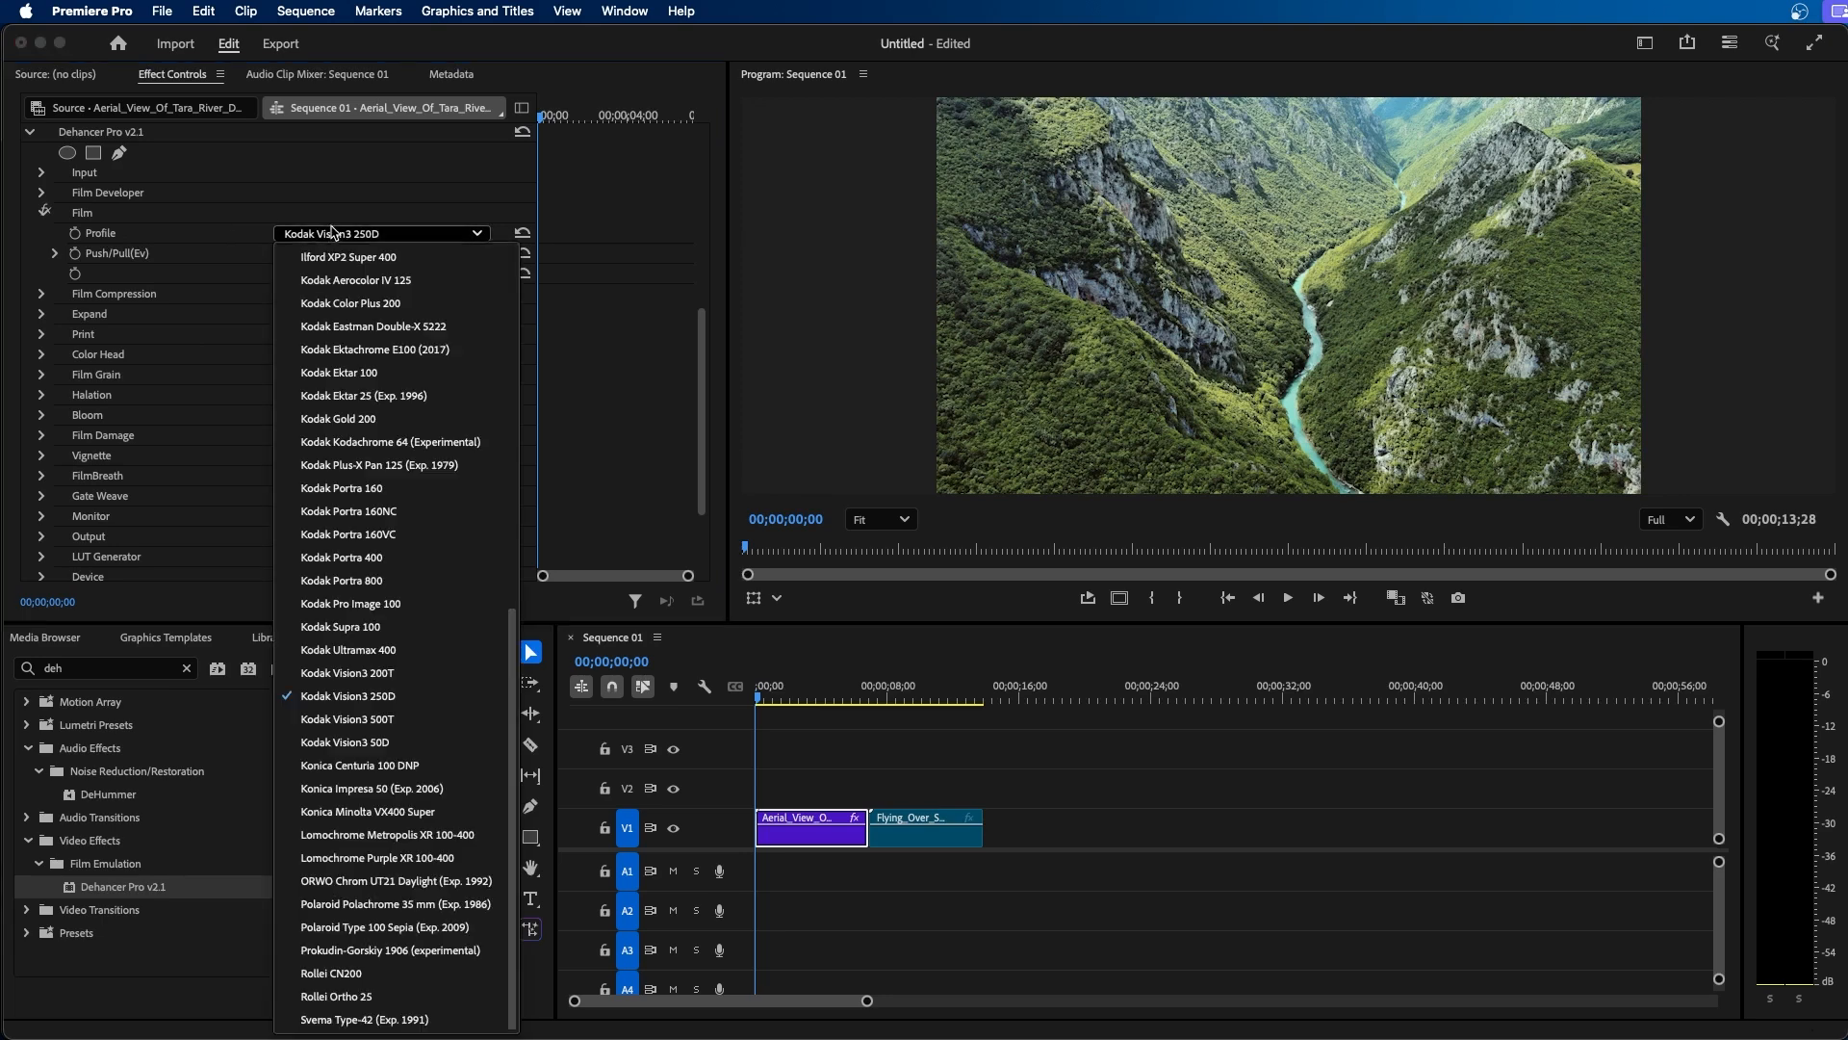
scroll(401, 444, "up", 5)
left_click(395, 458)
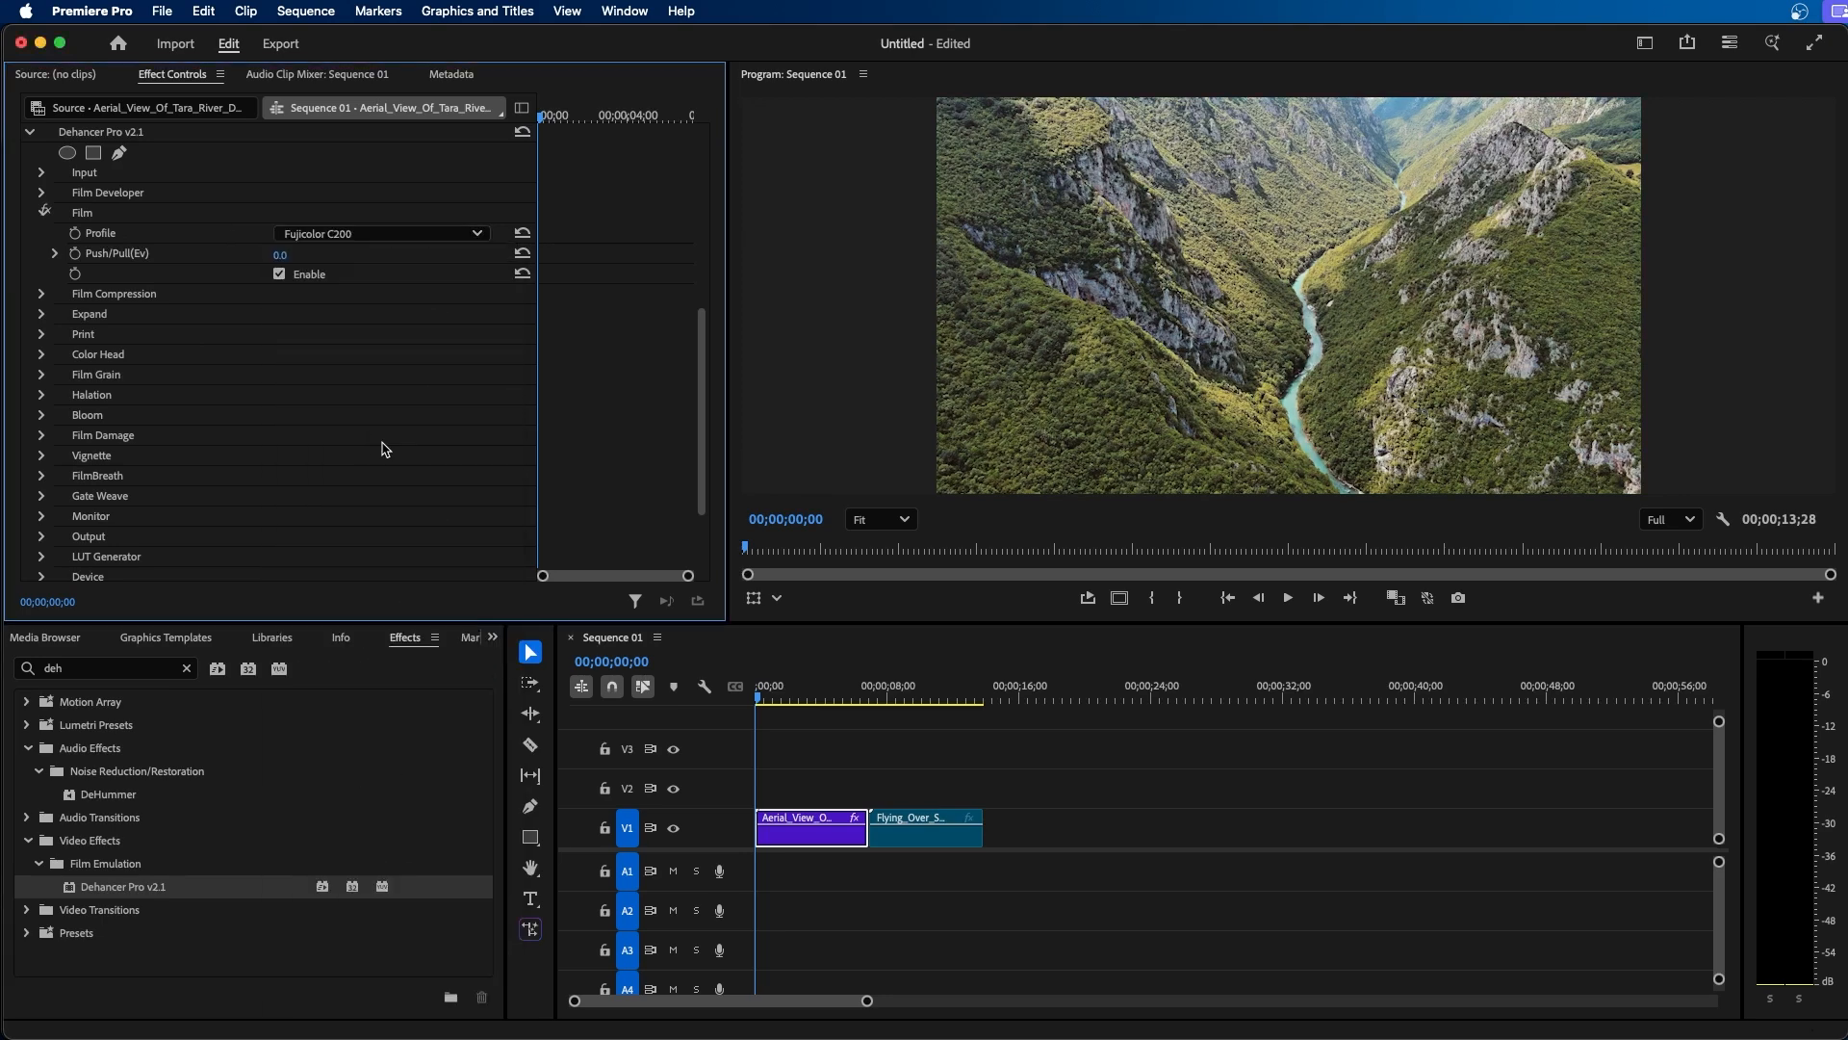
Step: Enable the Dehancer Pro vignette with an exposure of -2.0 and a size of 100.0
left_click(42, 572)
scroll(135, 539, "down", 5)
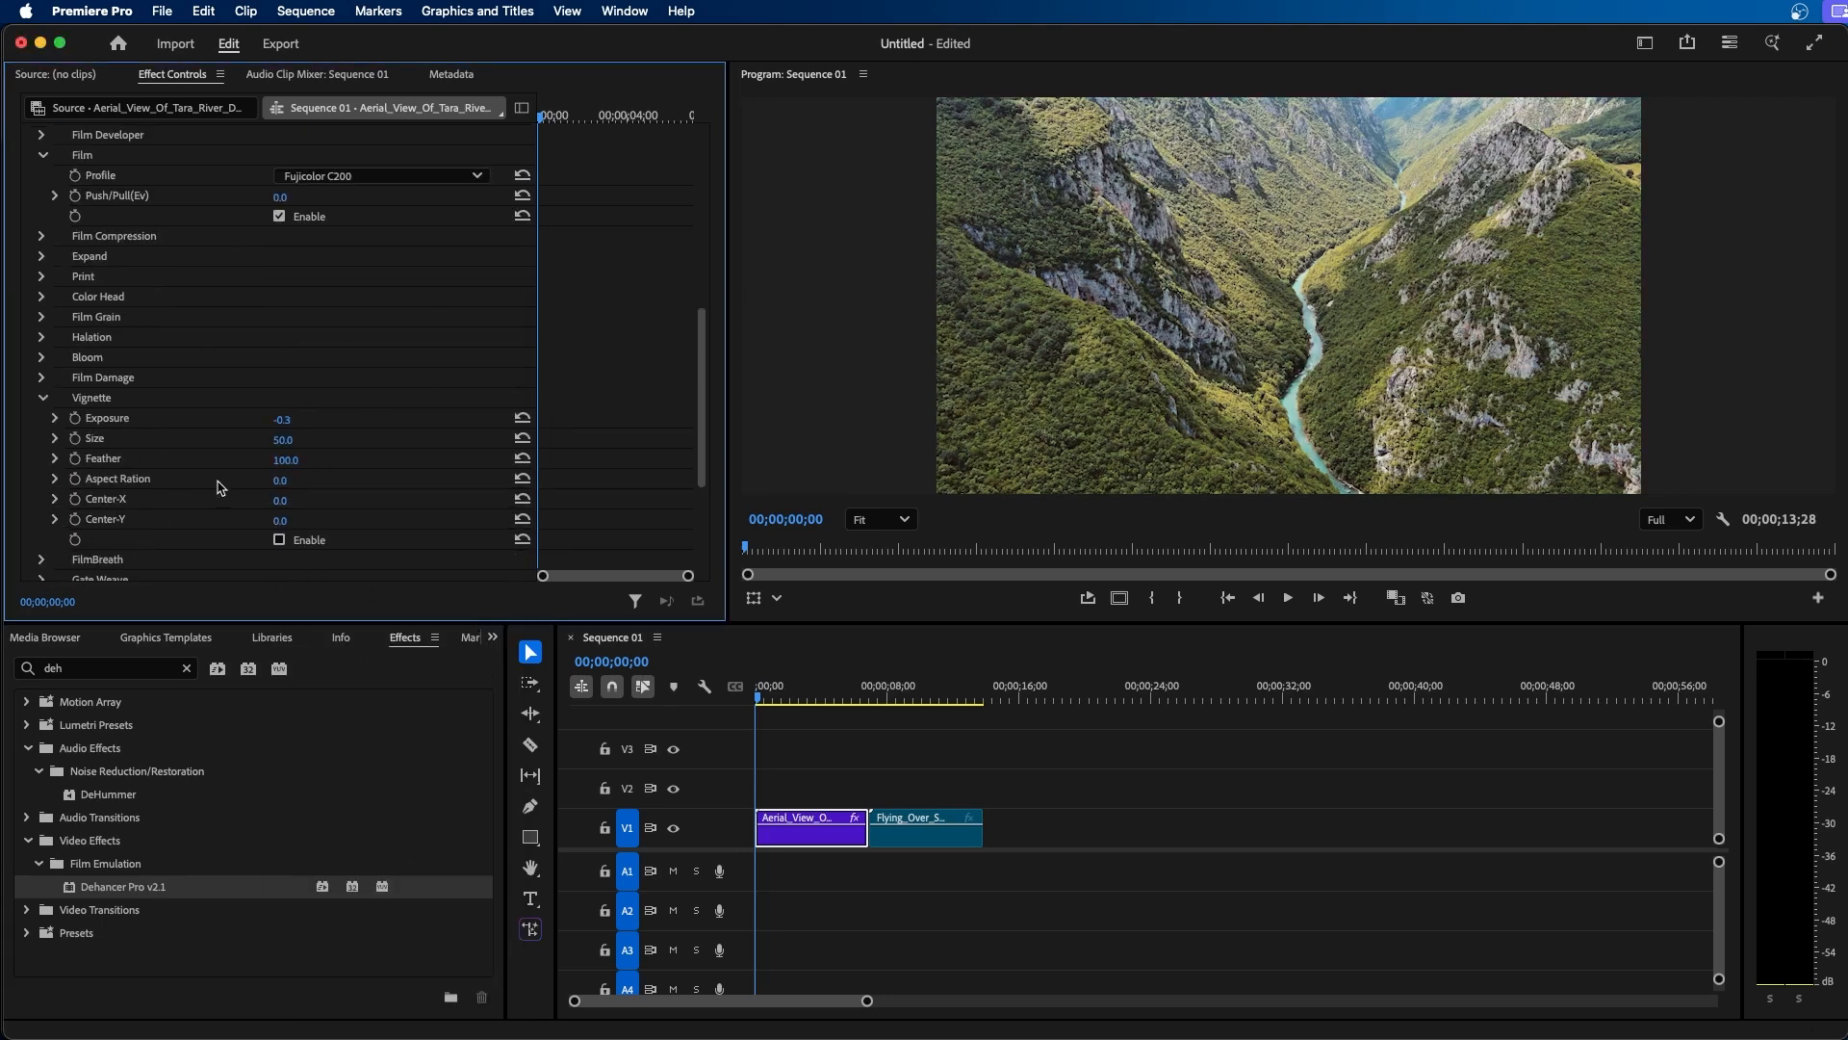
left_click(279, 540)
left_click_drag(281, 420, 330, 439)
Step: Switch the Dehancer Pro effect off and back on to compare the aerial clip with and without the grade
scroll(323, 489, "up", 10)
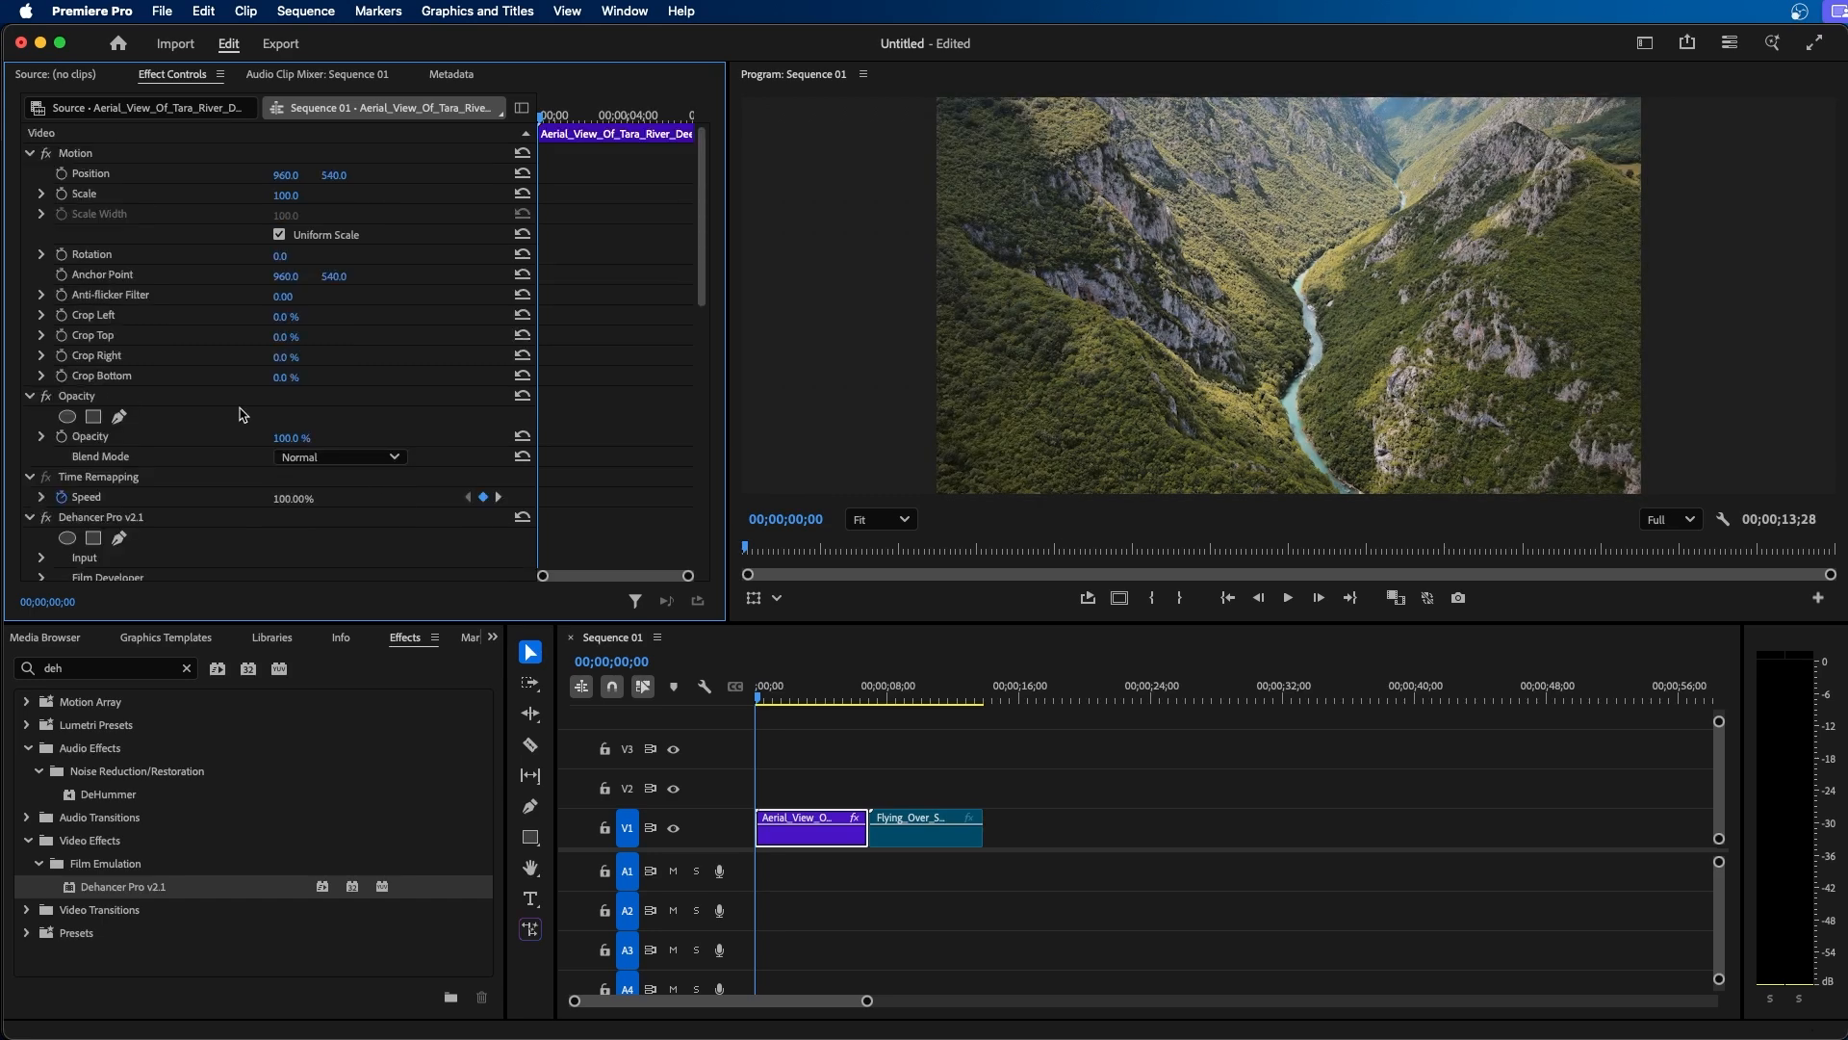
left_click(49, 519)
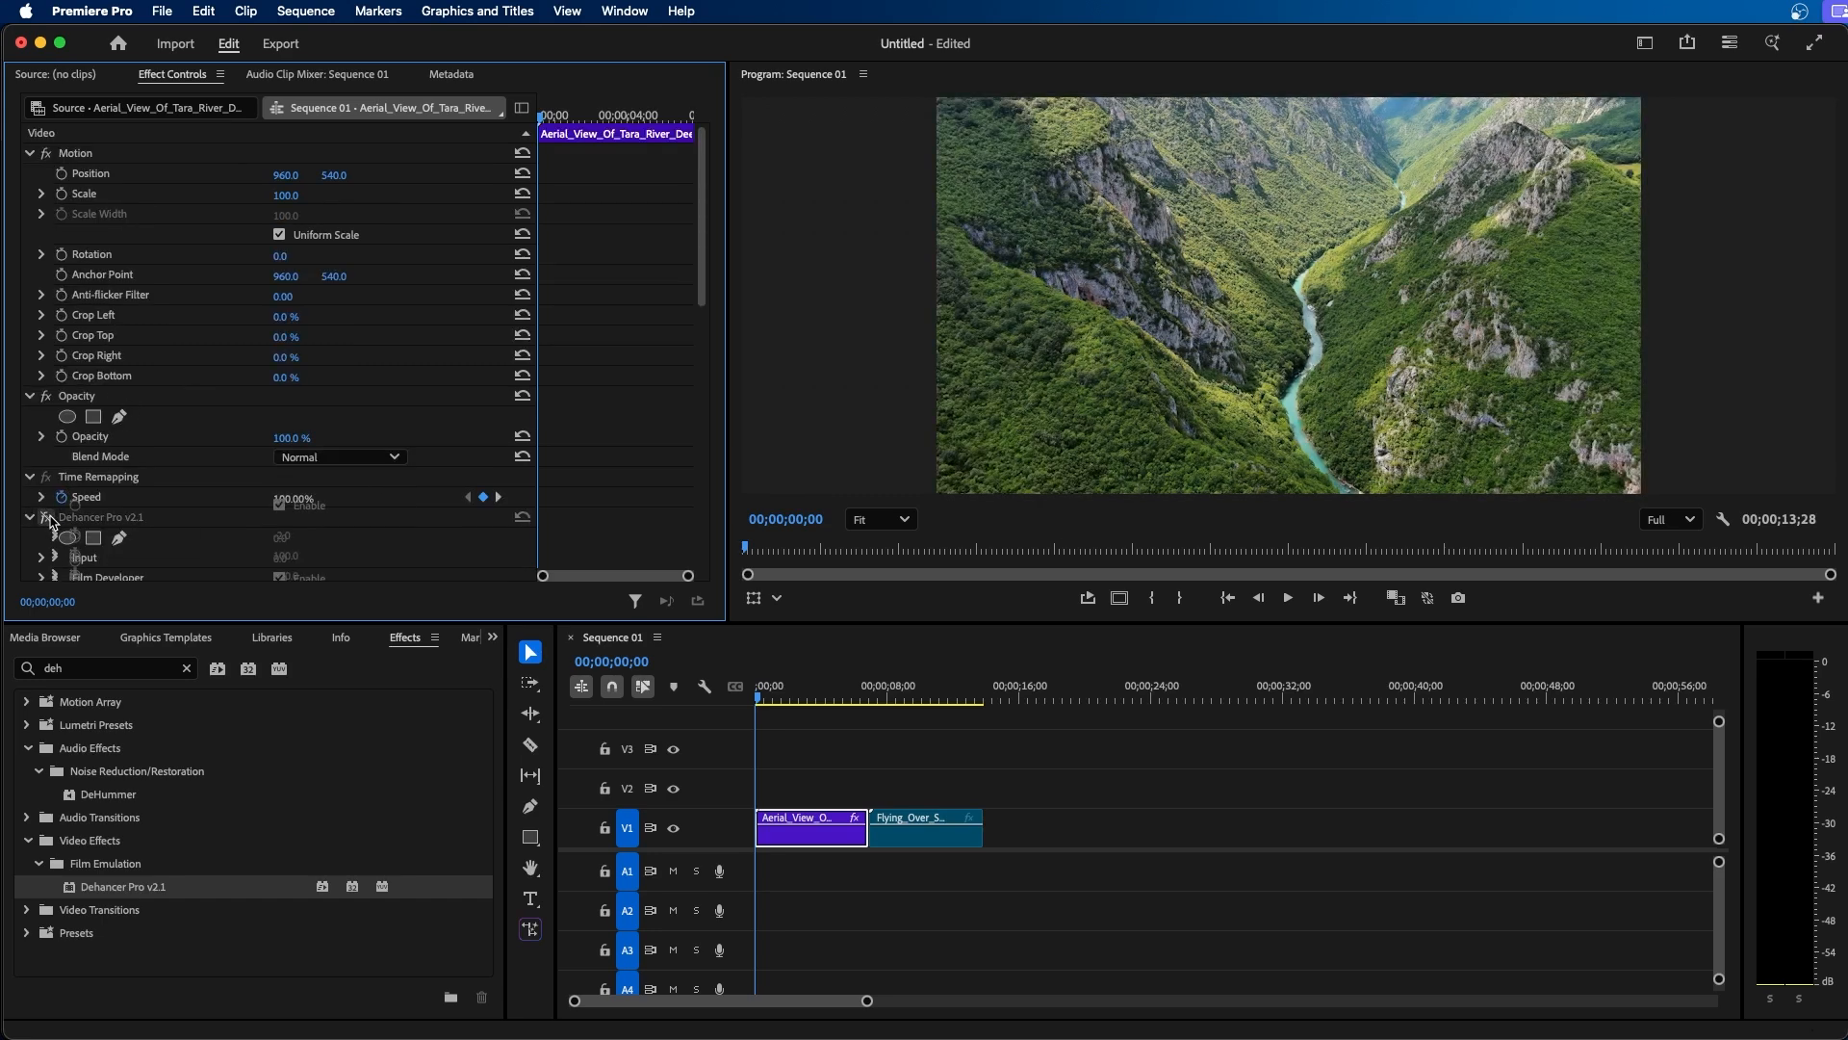
left_click(48, 519)
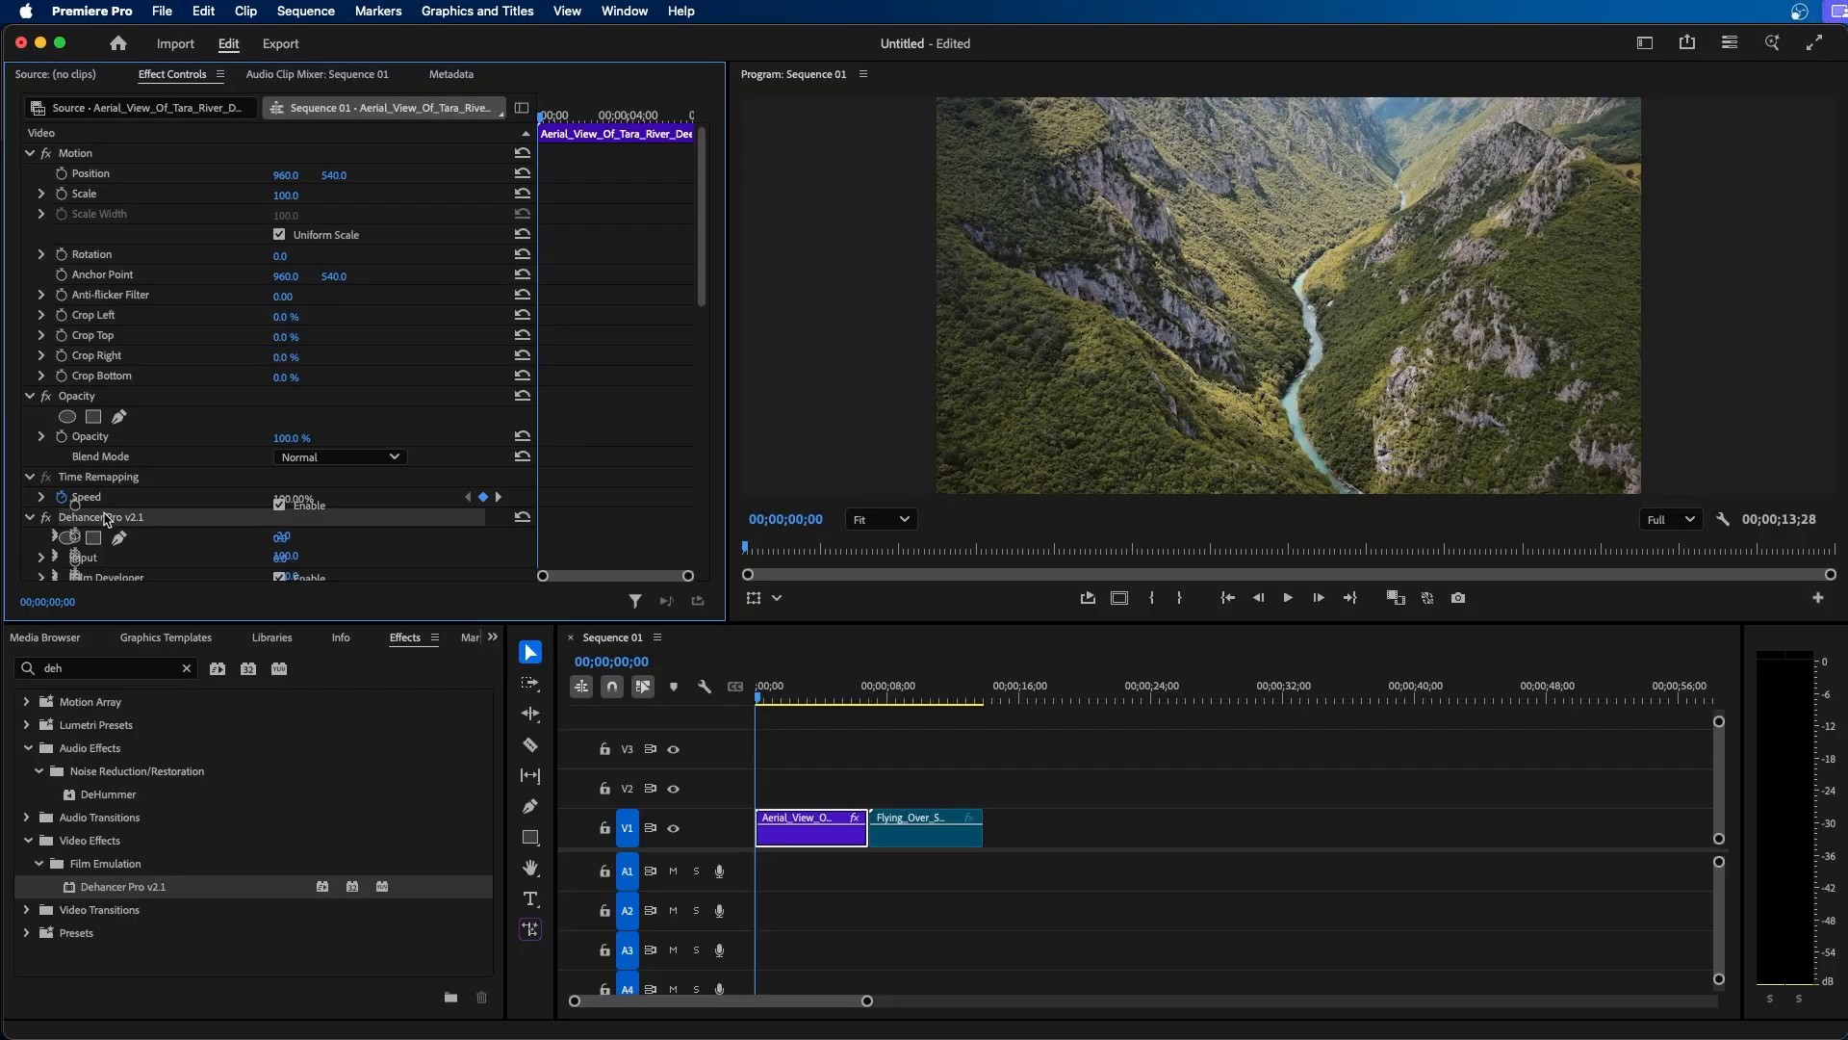
Step: Save the aerial clip's Dehancer Pro settings as a Scale-type preset named "My Color Grade Preset"
scroll(167, 473, "down", 3)
right_click(117, 212)
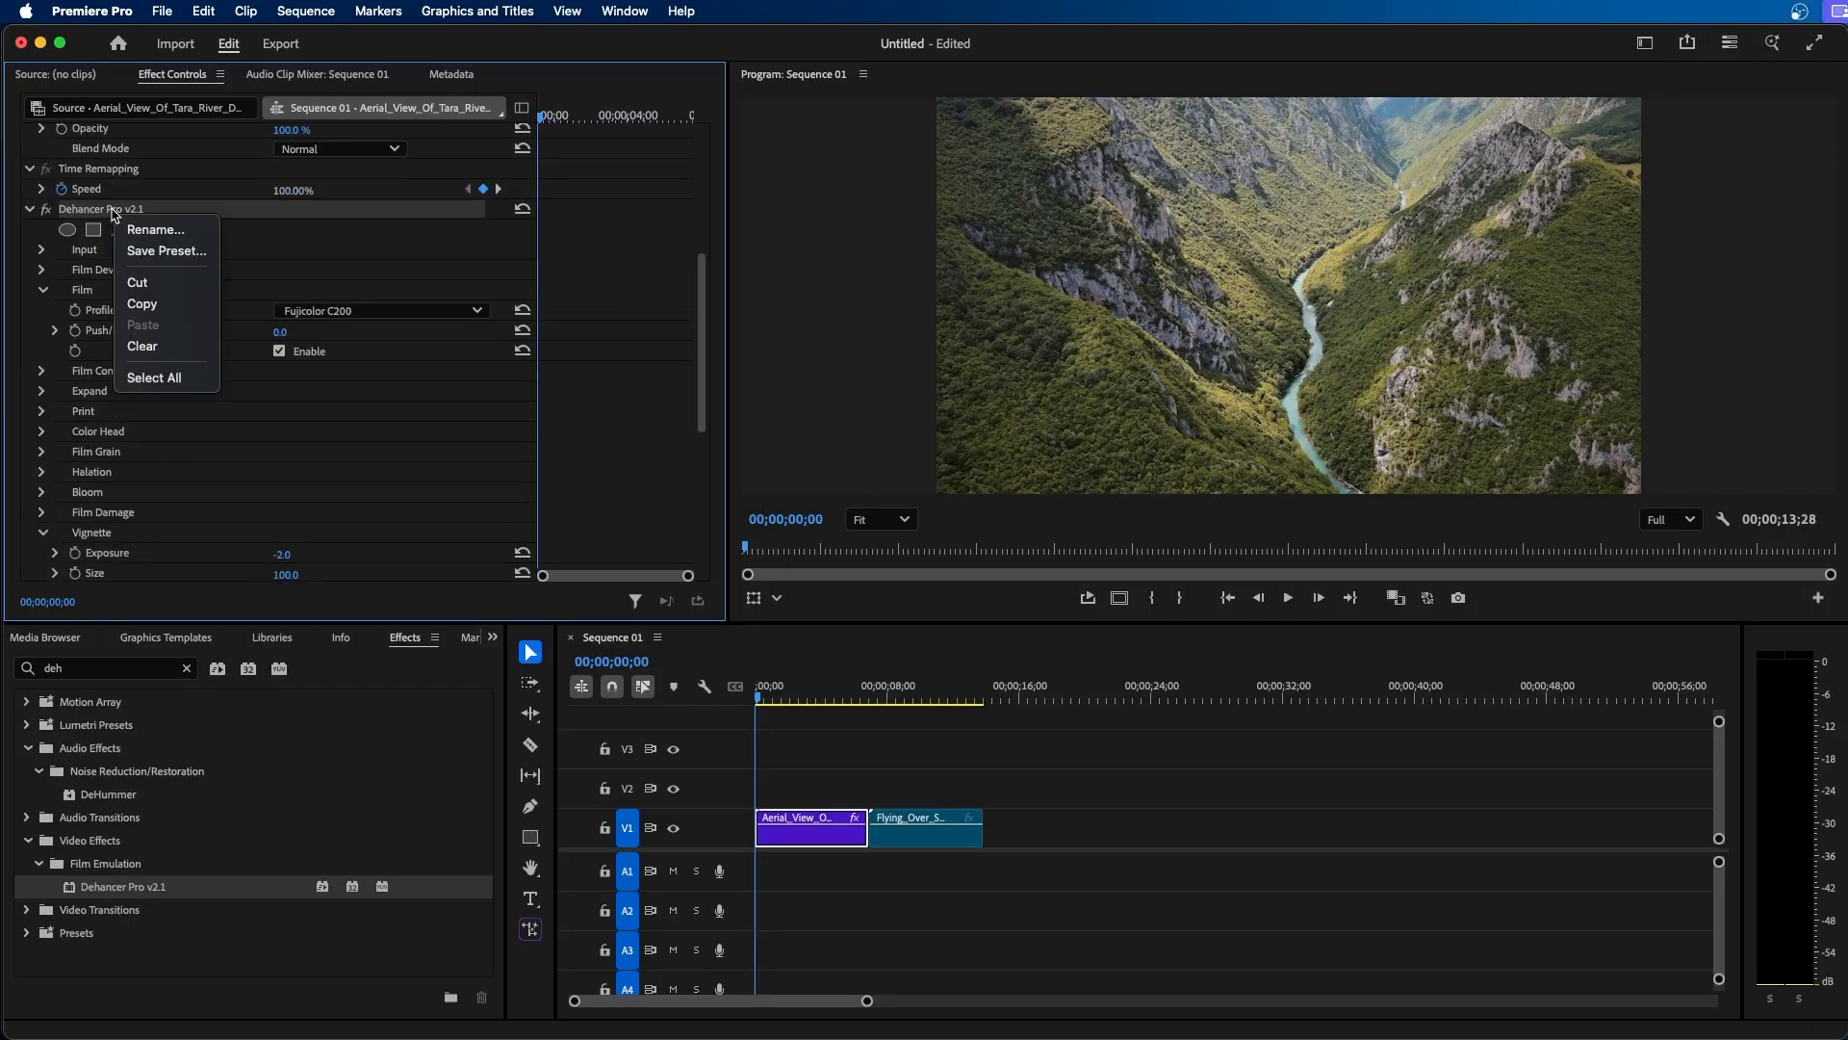
left_click(144, 252)
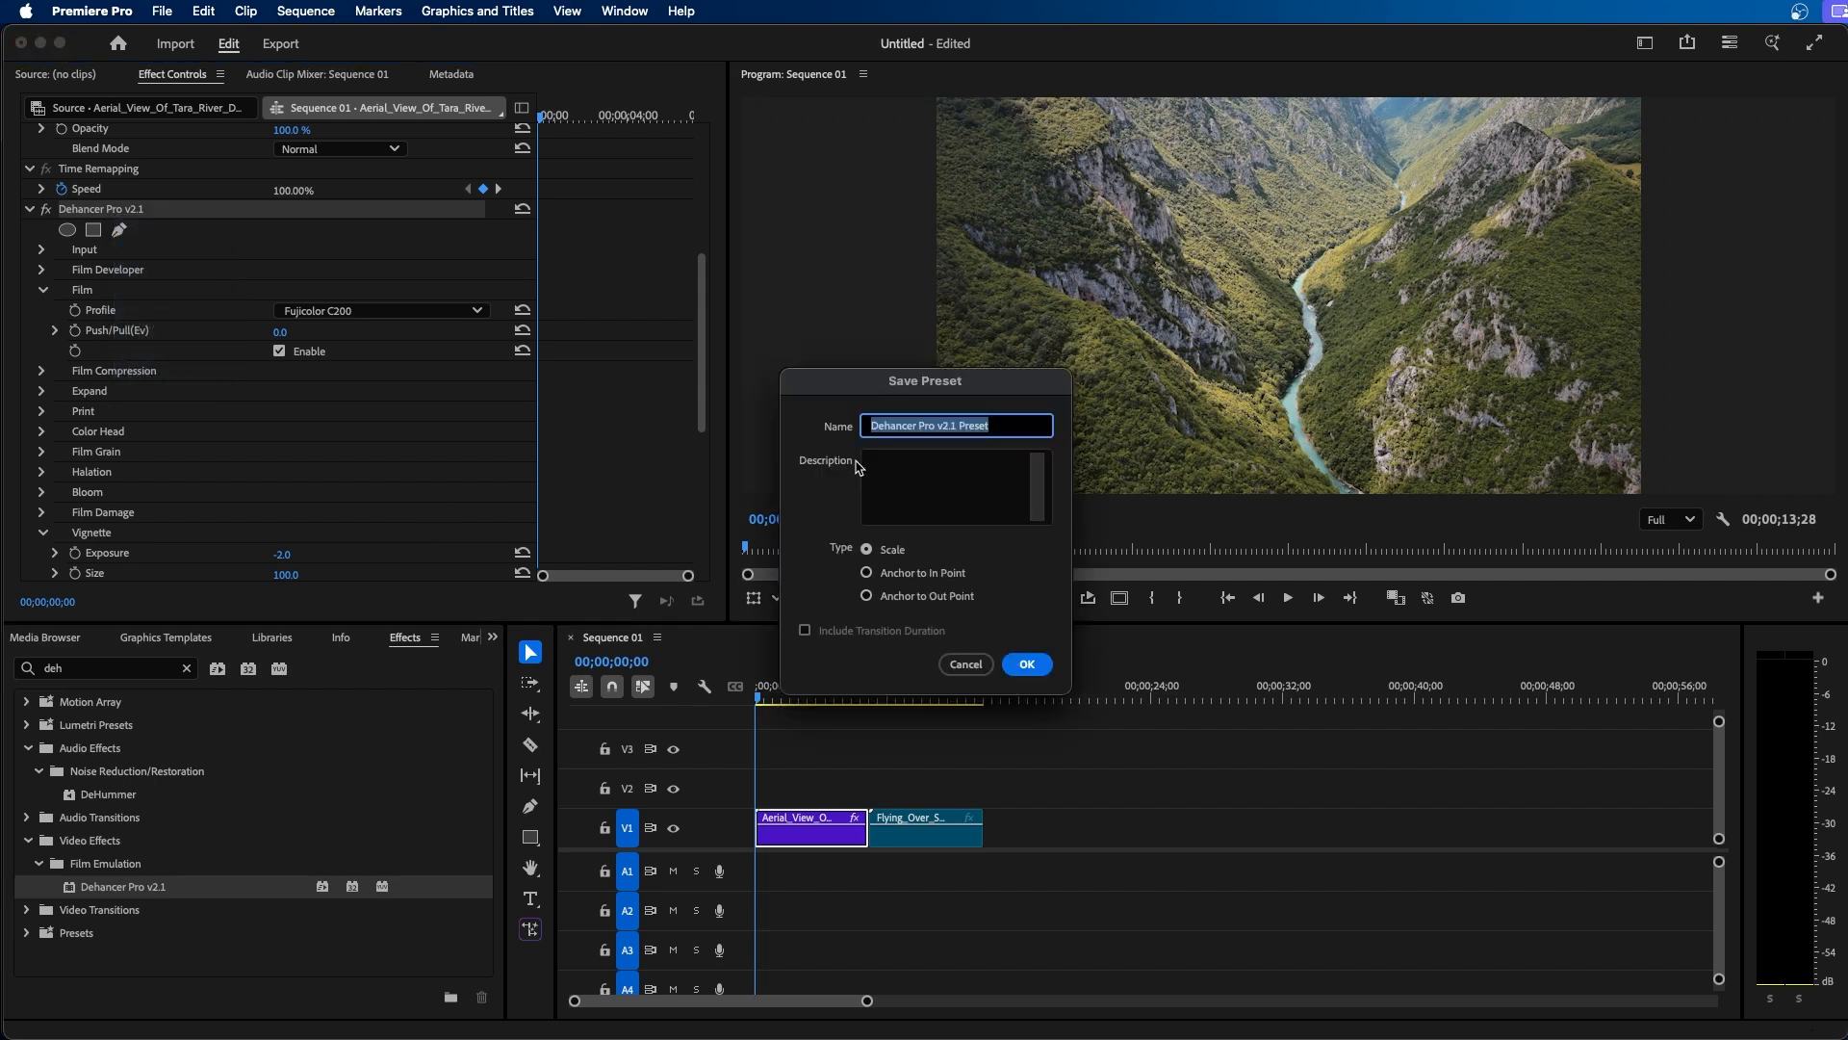
key("BackSpace")
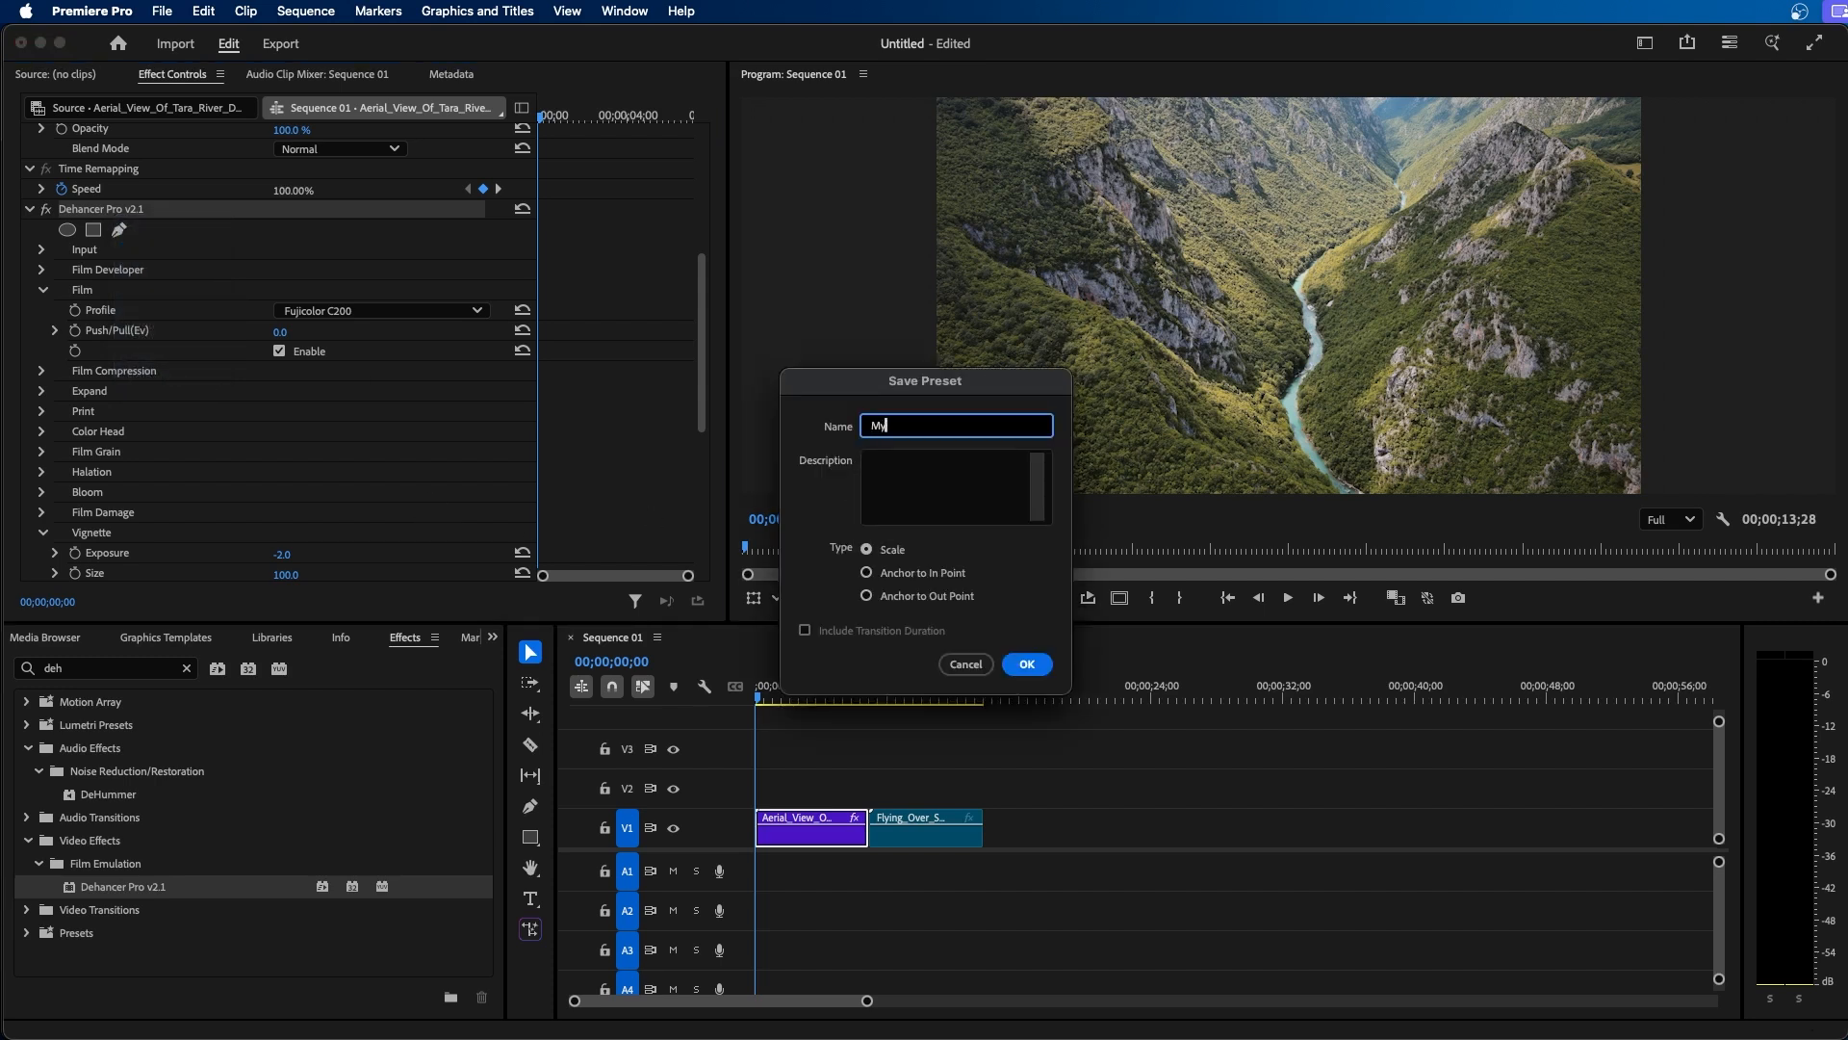
type("My Color Grade Preset")
left_click(1026, 662)
Step: Clear the effects search and expand the Presets folder to locate My Color Grade Preset
left_click(185, 668)
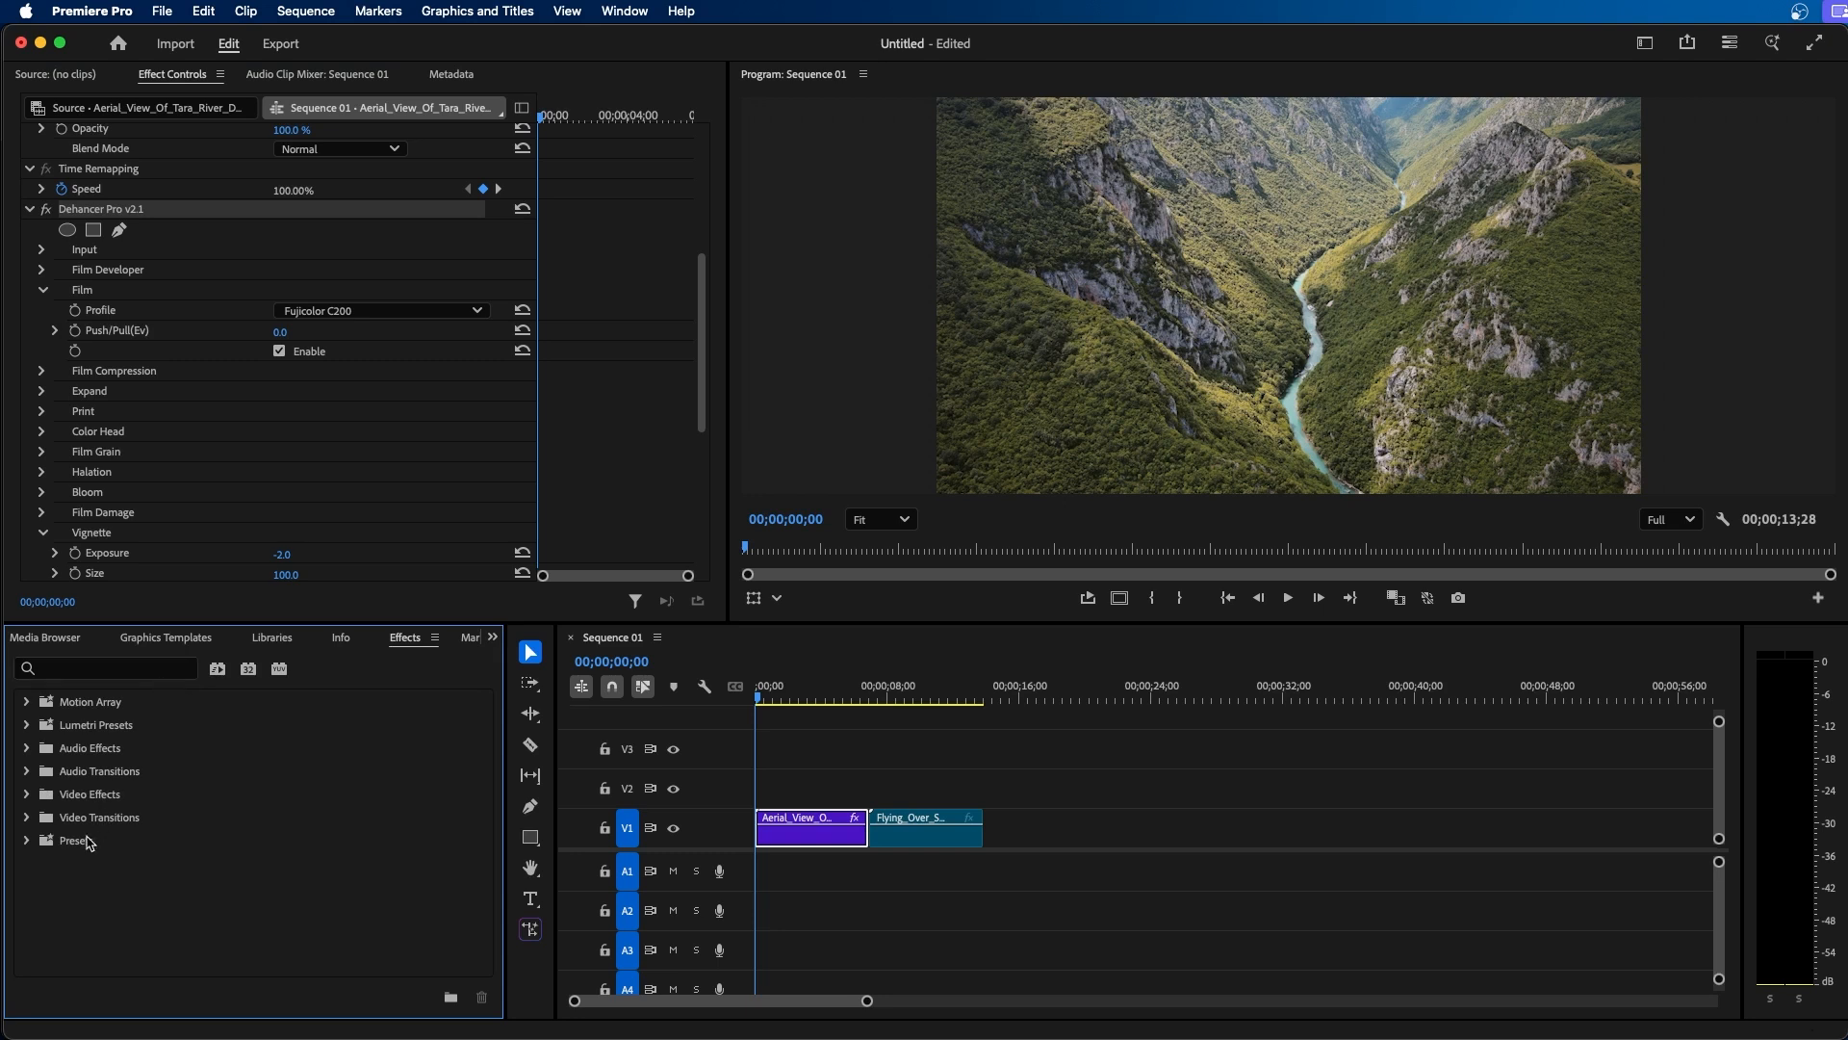
left_click(58, 845)
left_click(28, 843)
scroll(123, 855, "down", 3)
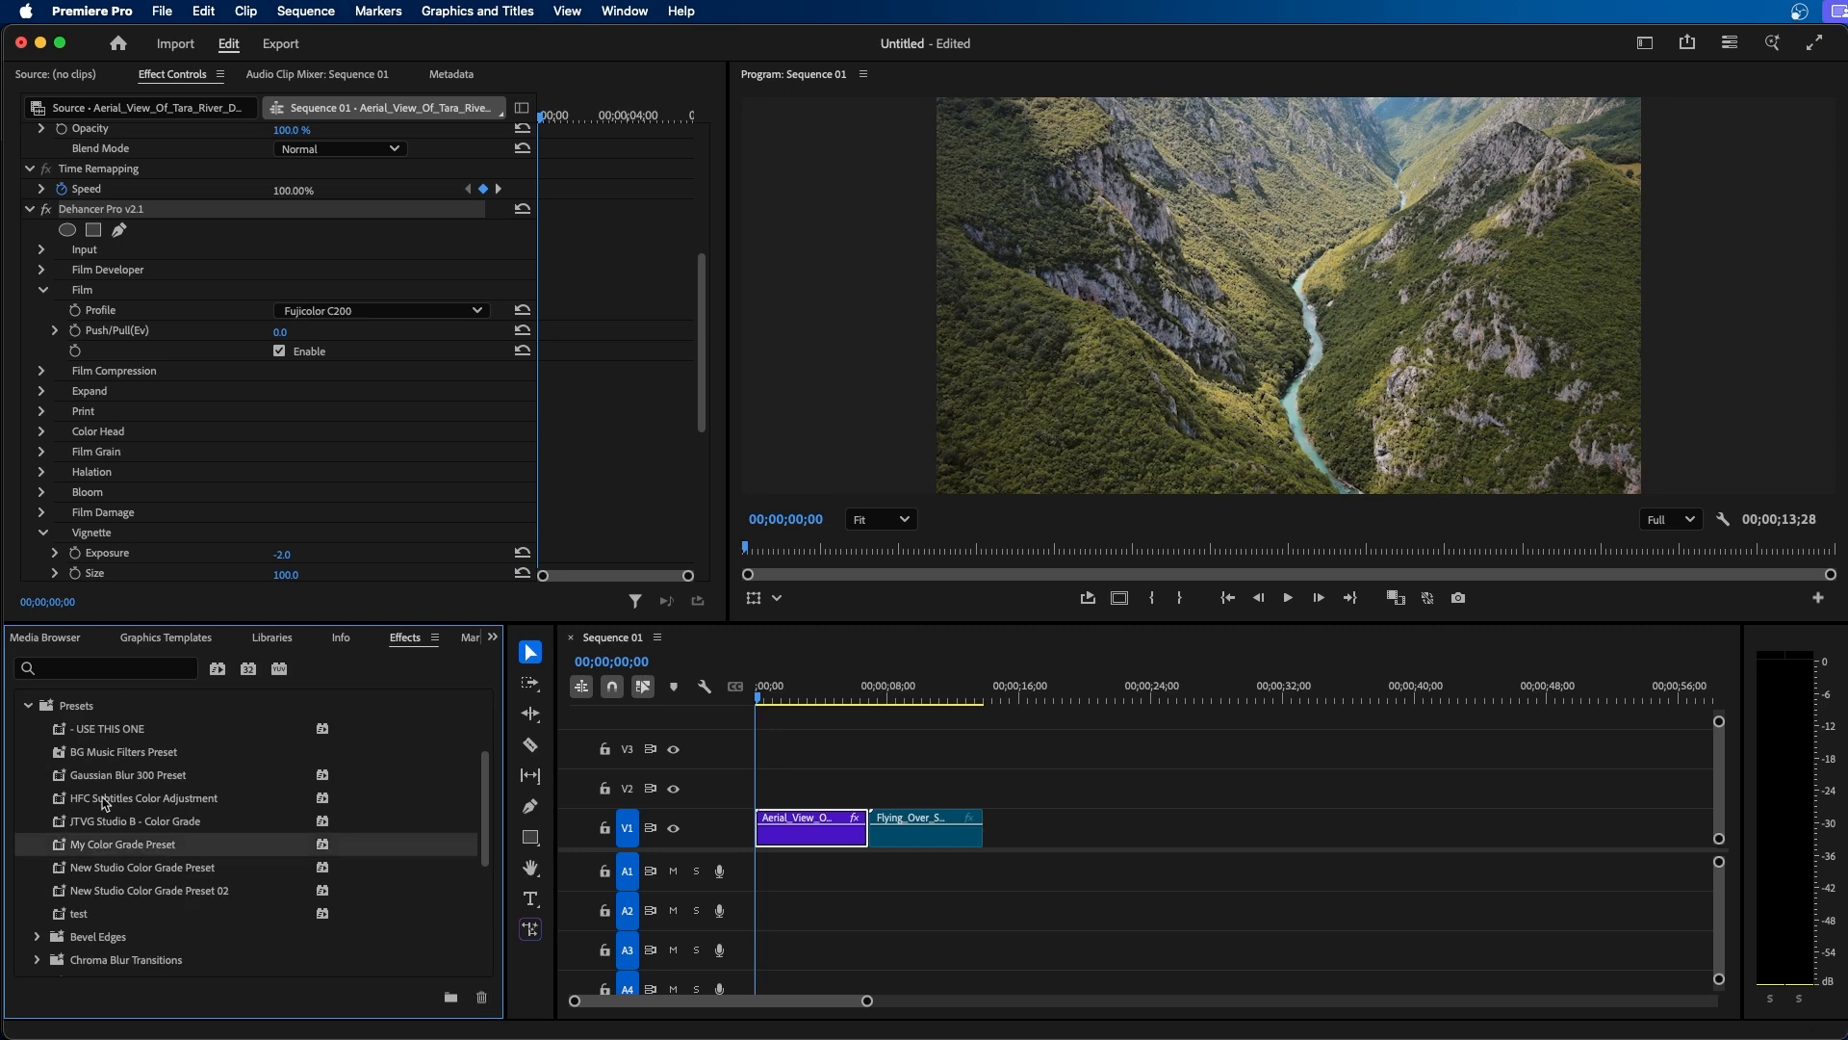
scroll(175, 884, "up", 2)
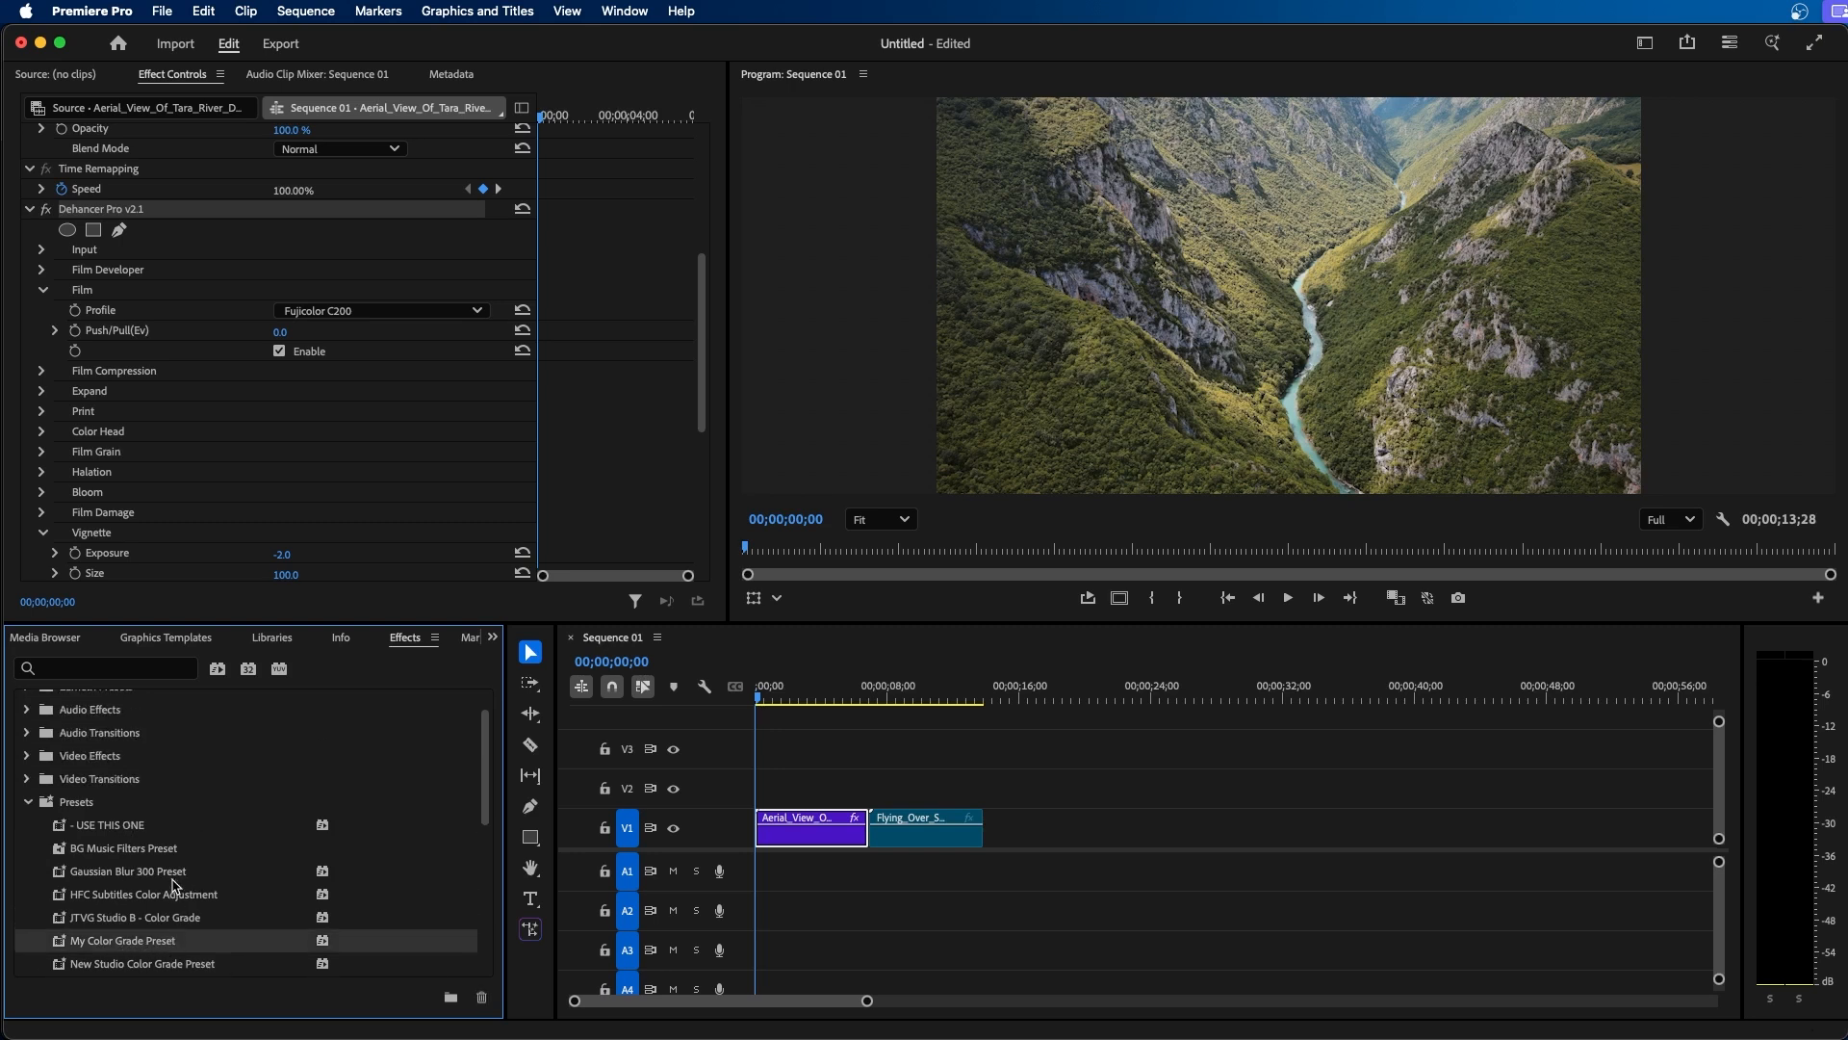
Step: Create a new presets bin inside Presets and name it "Color Grading"
left_click(86, 802)
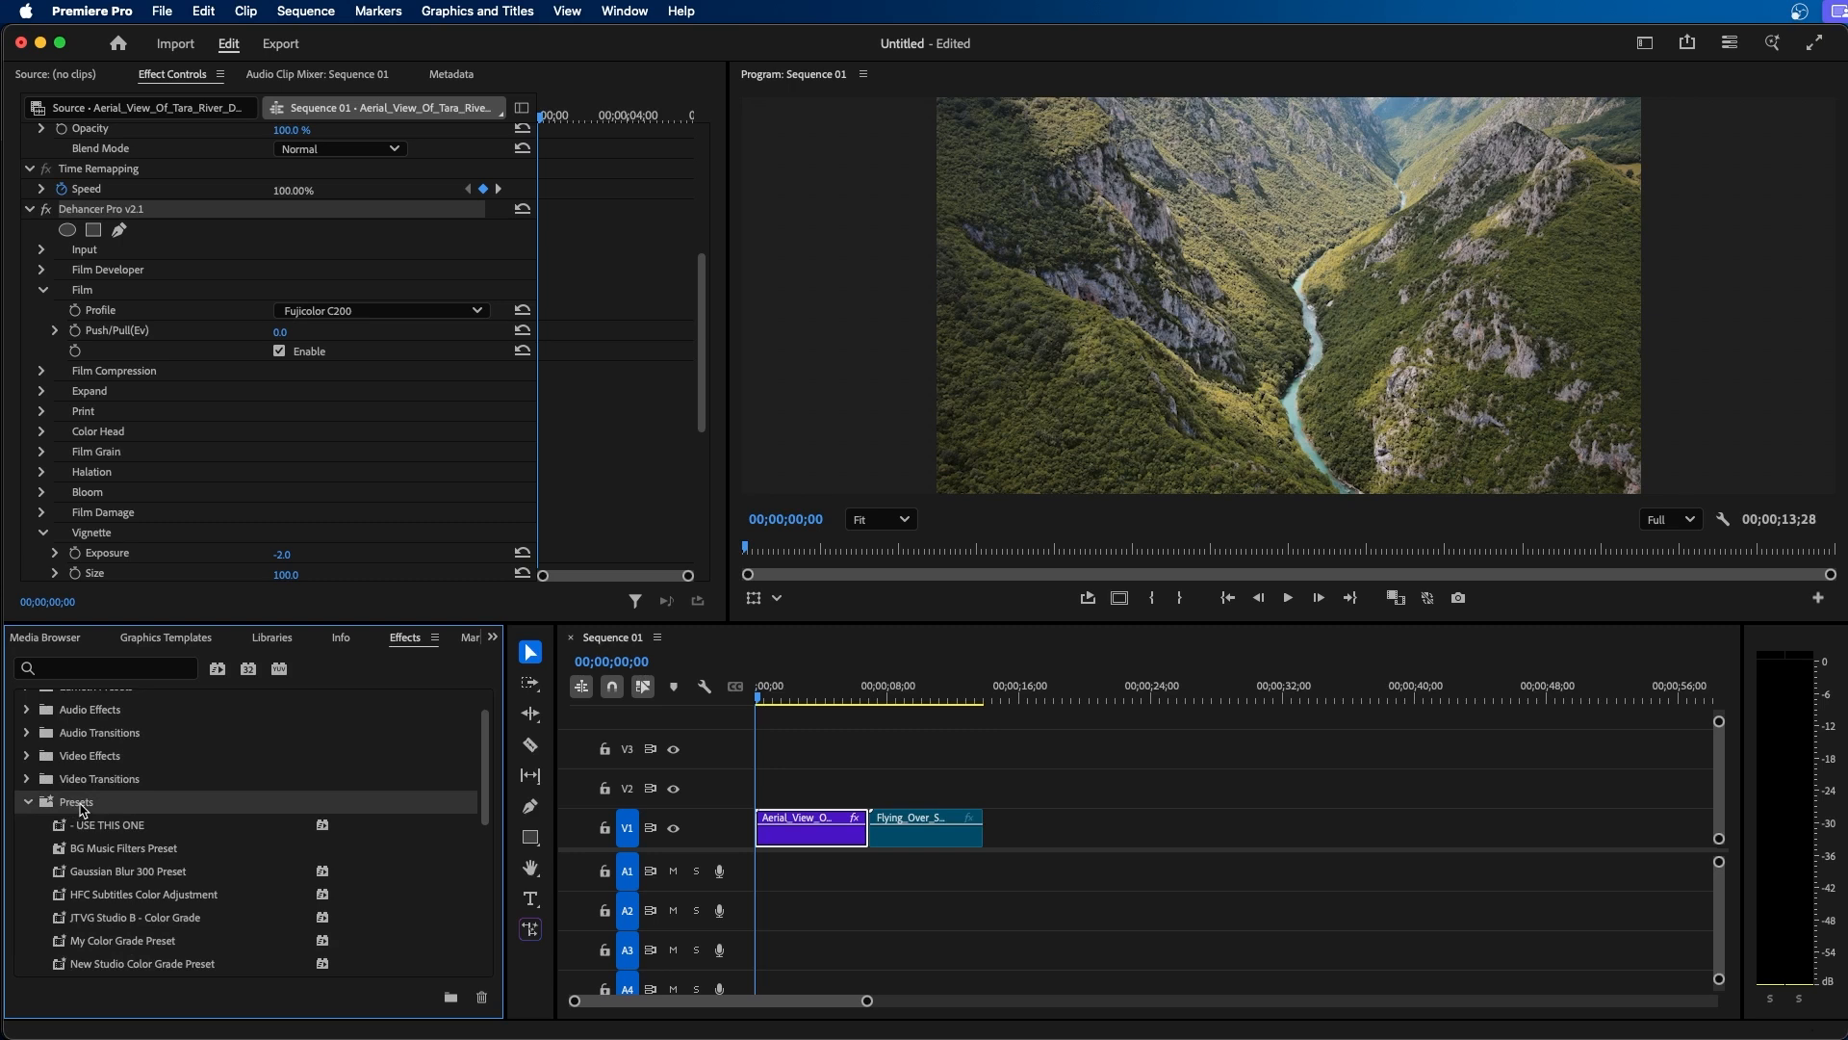
right_click(84, 811)
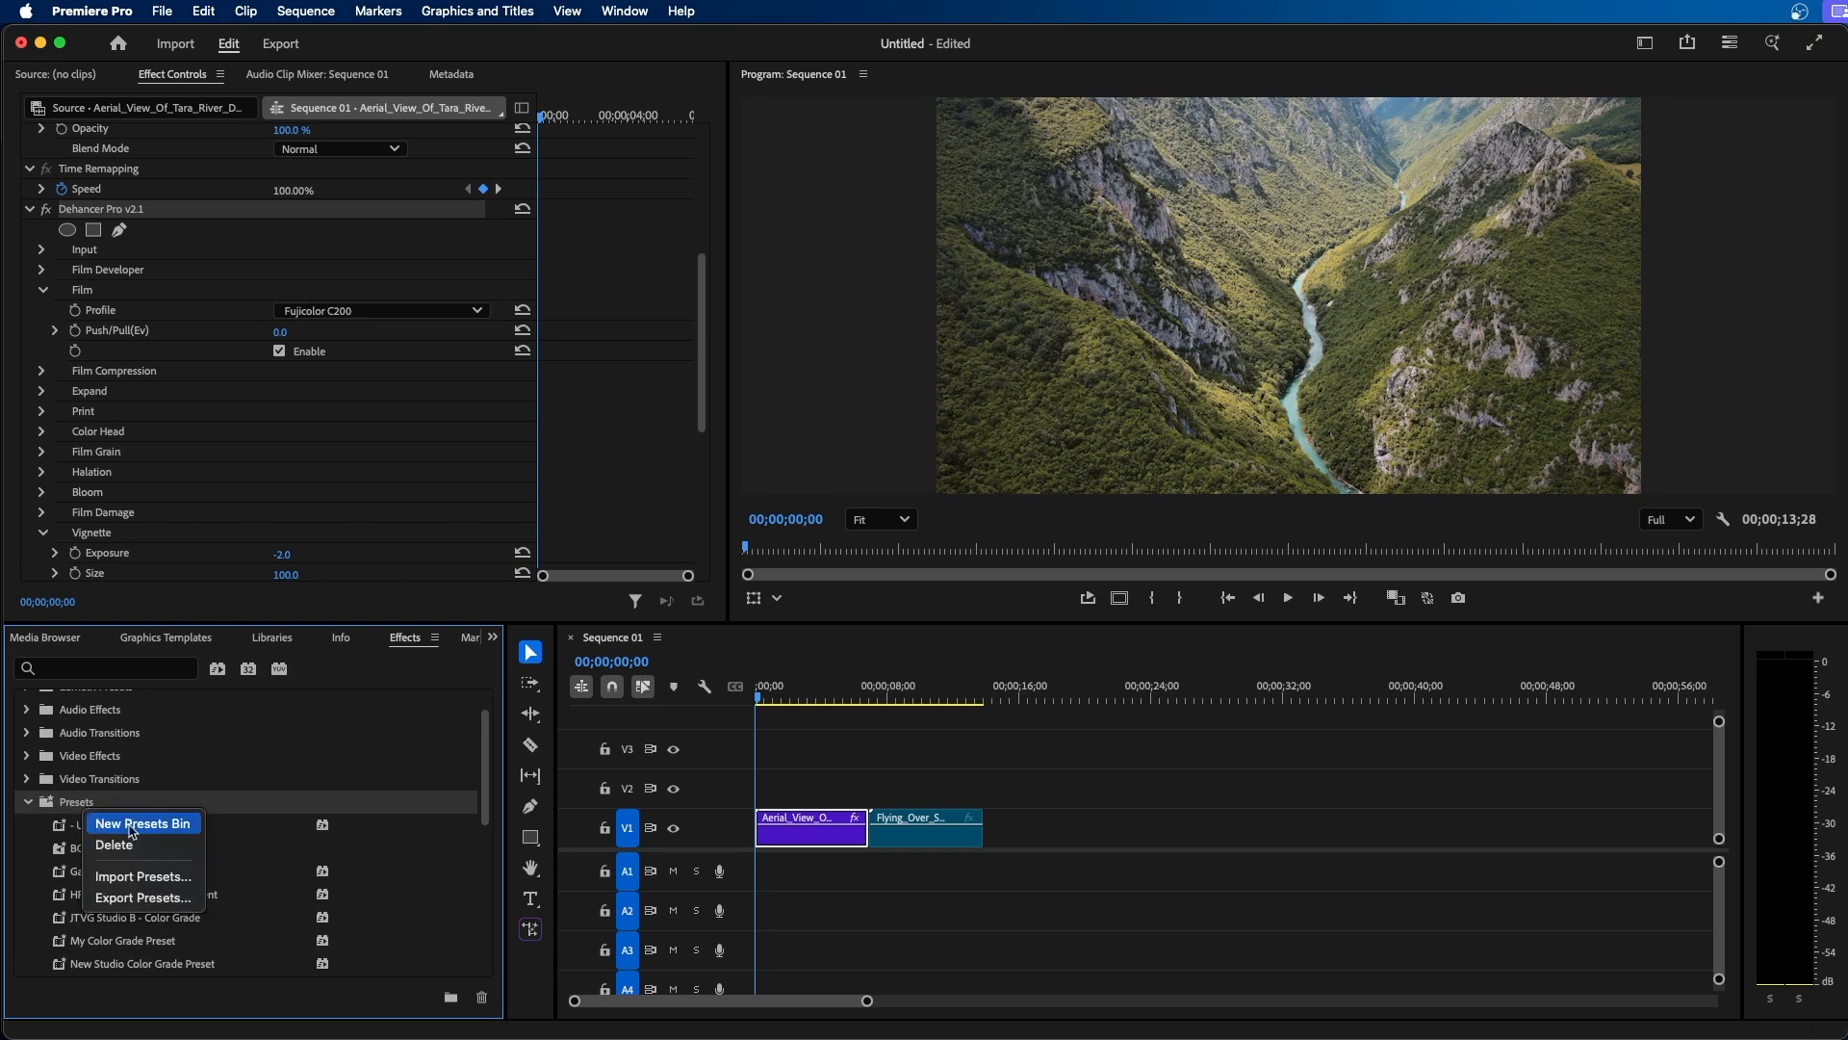
left_click(140, 824)
scroll(138, 829, "down", 5)
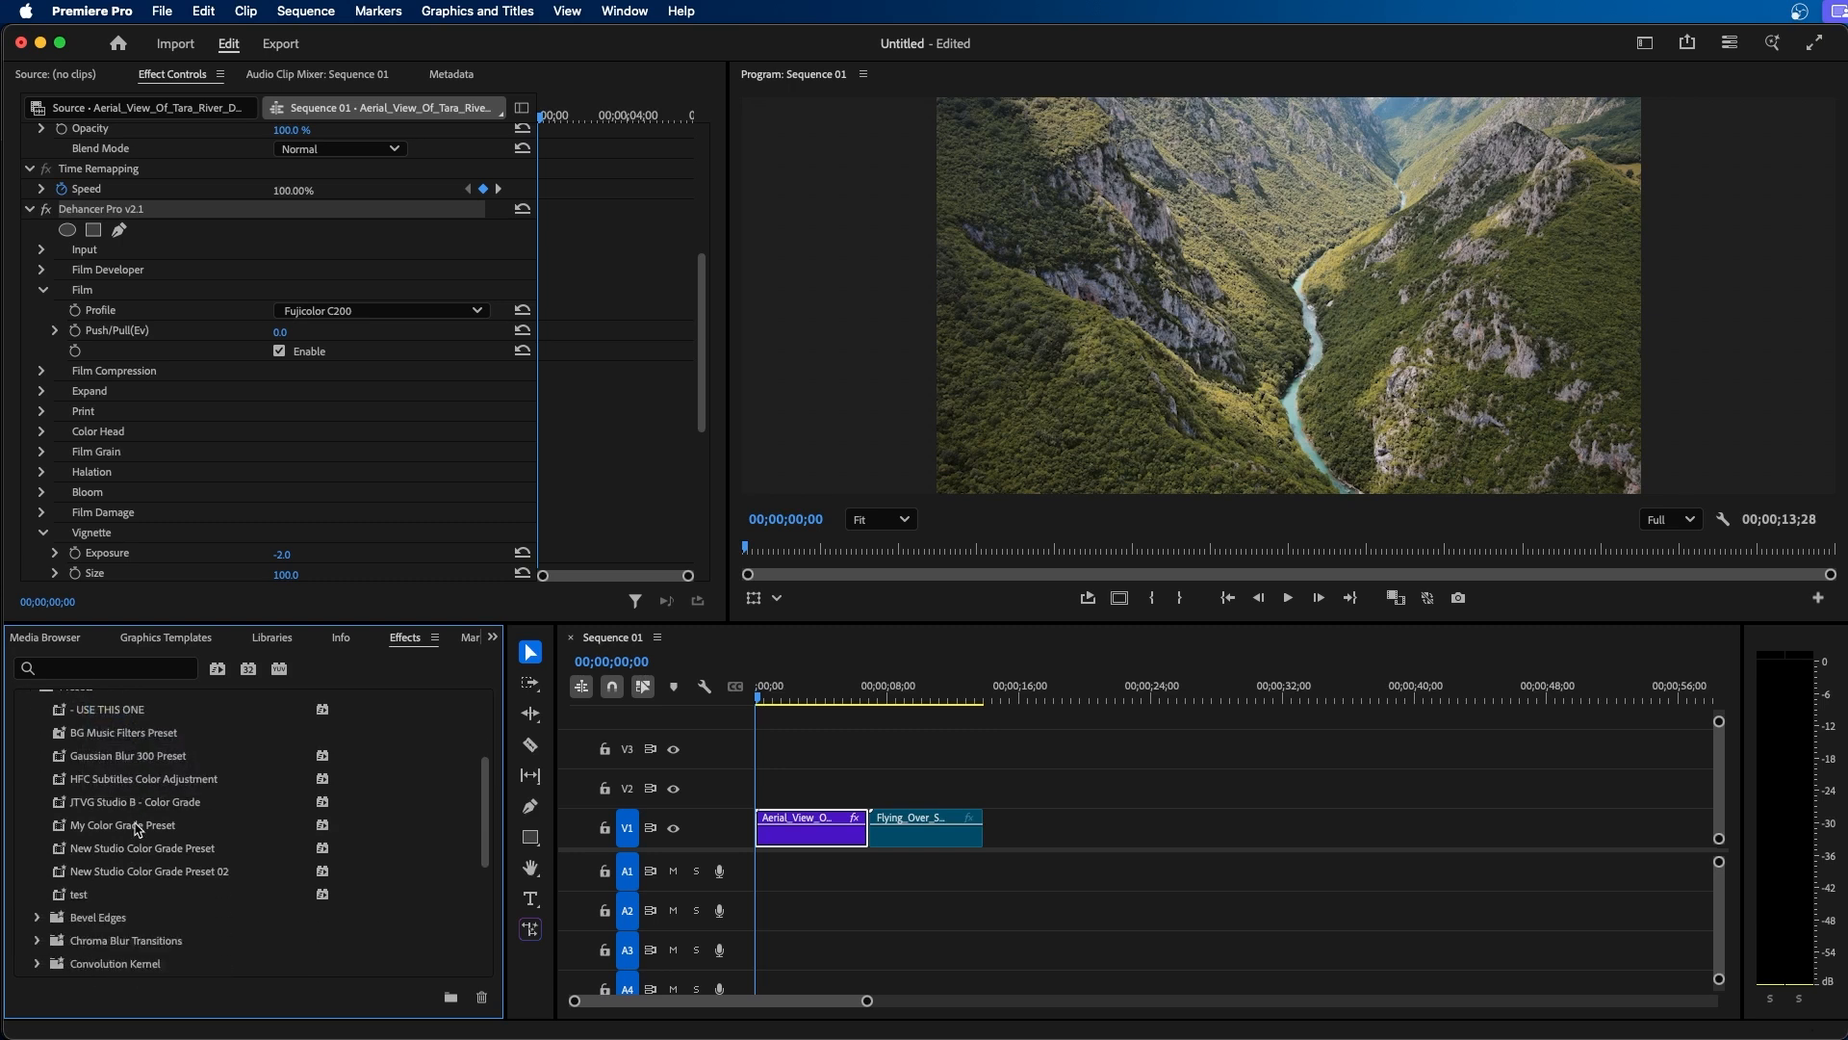
scroll(137, 830, "down", 7)
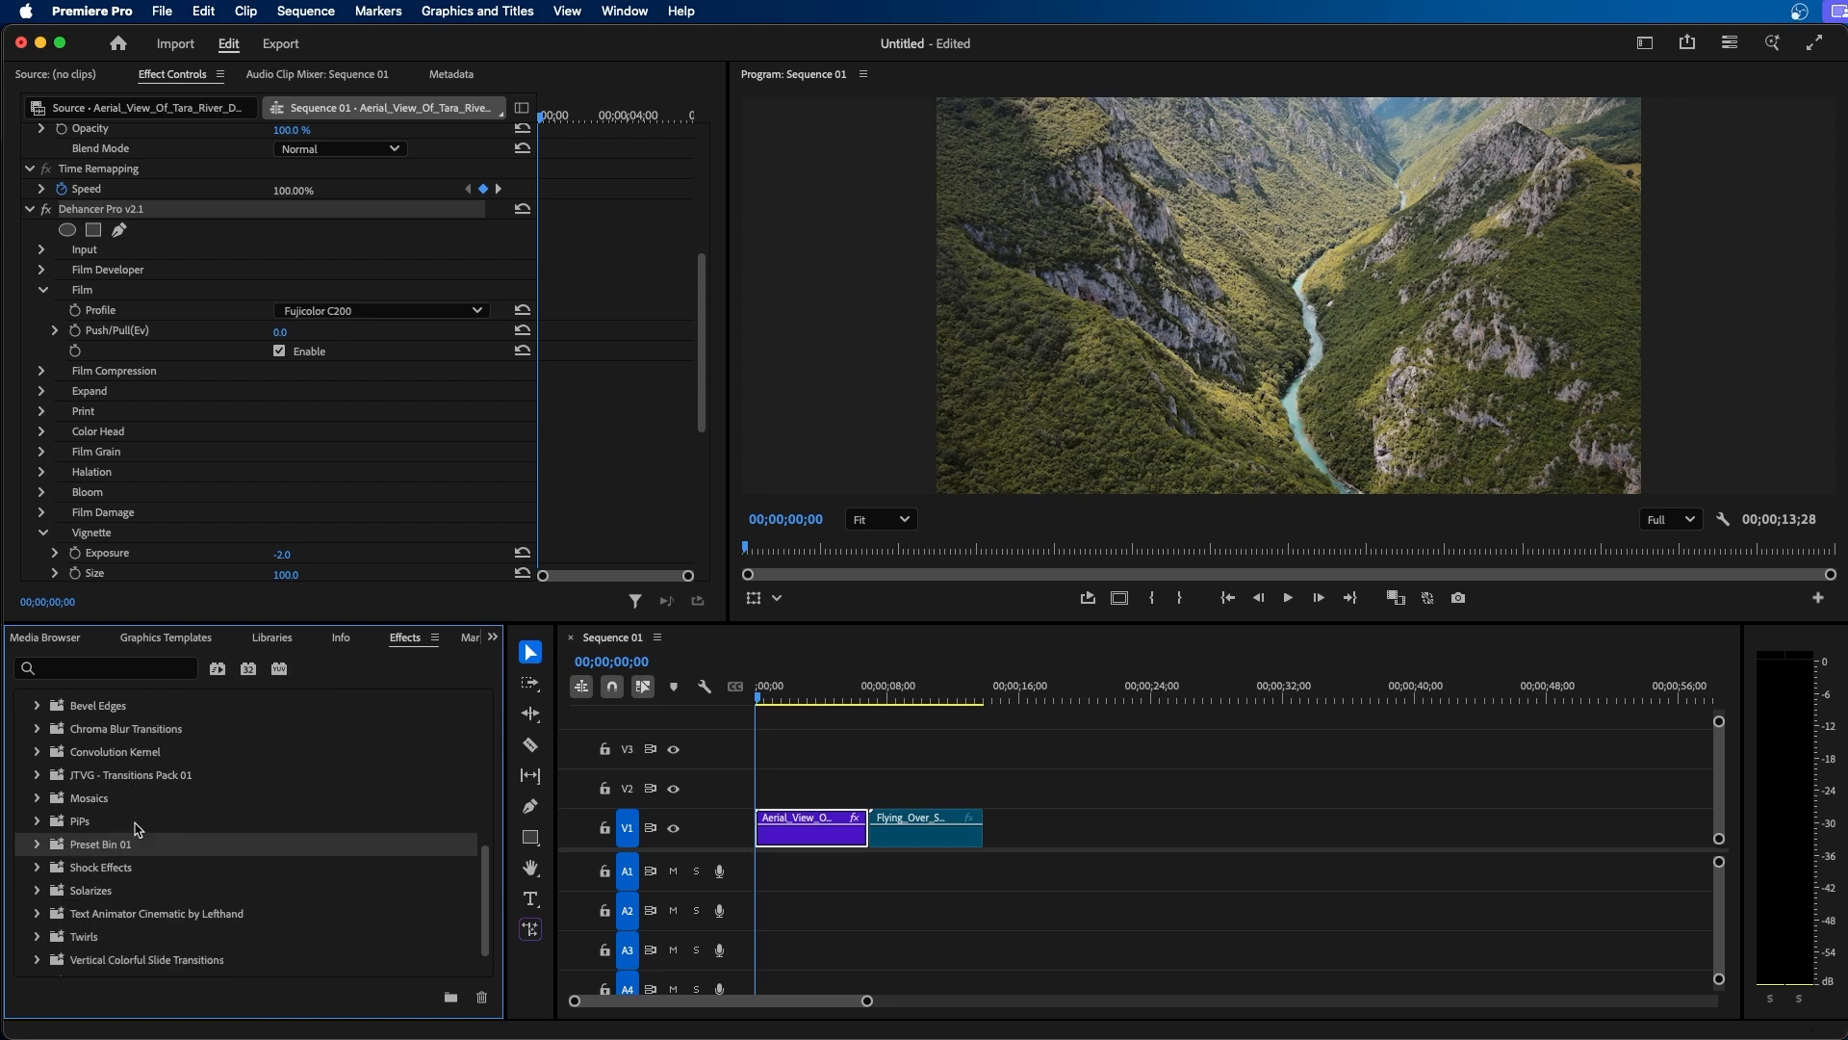
left_click(102, 844)
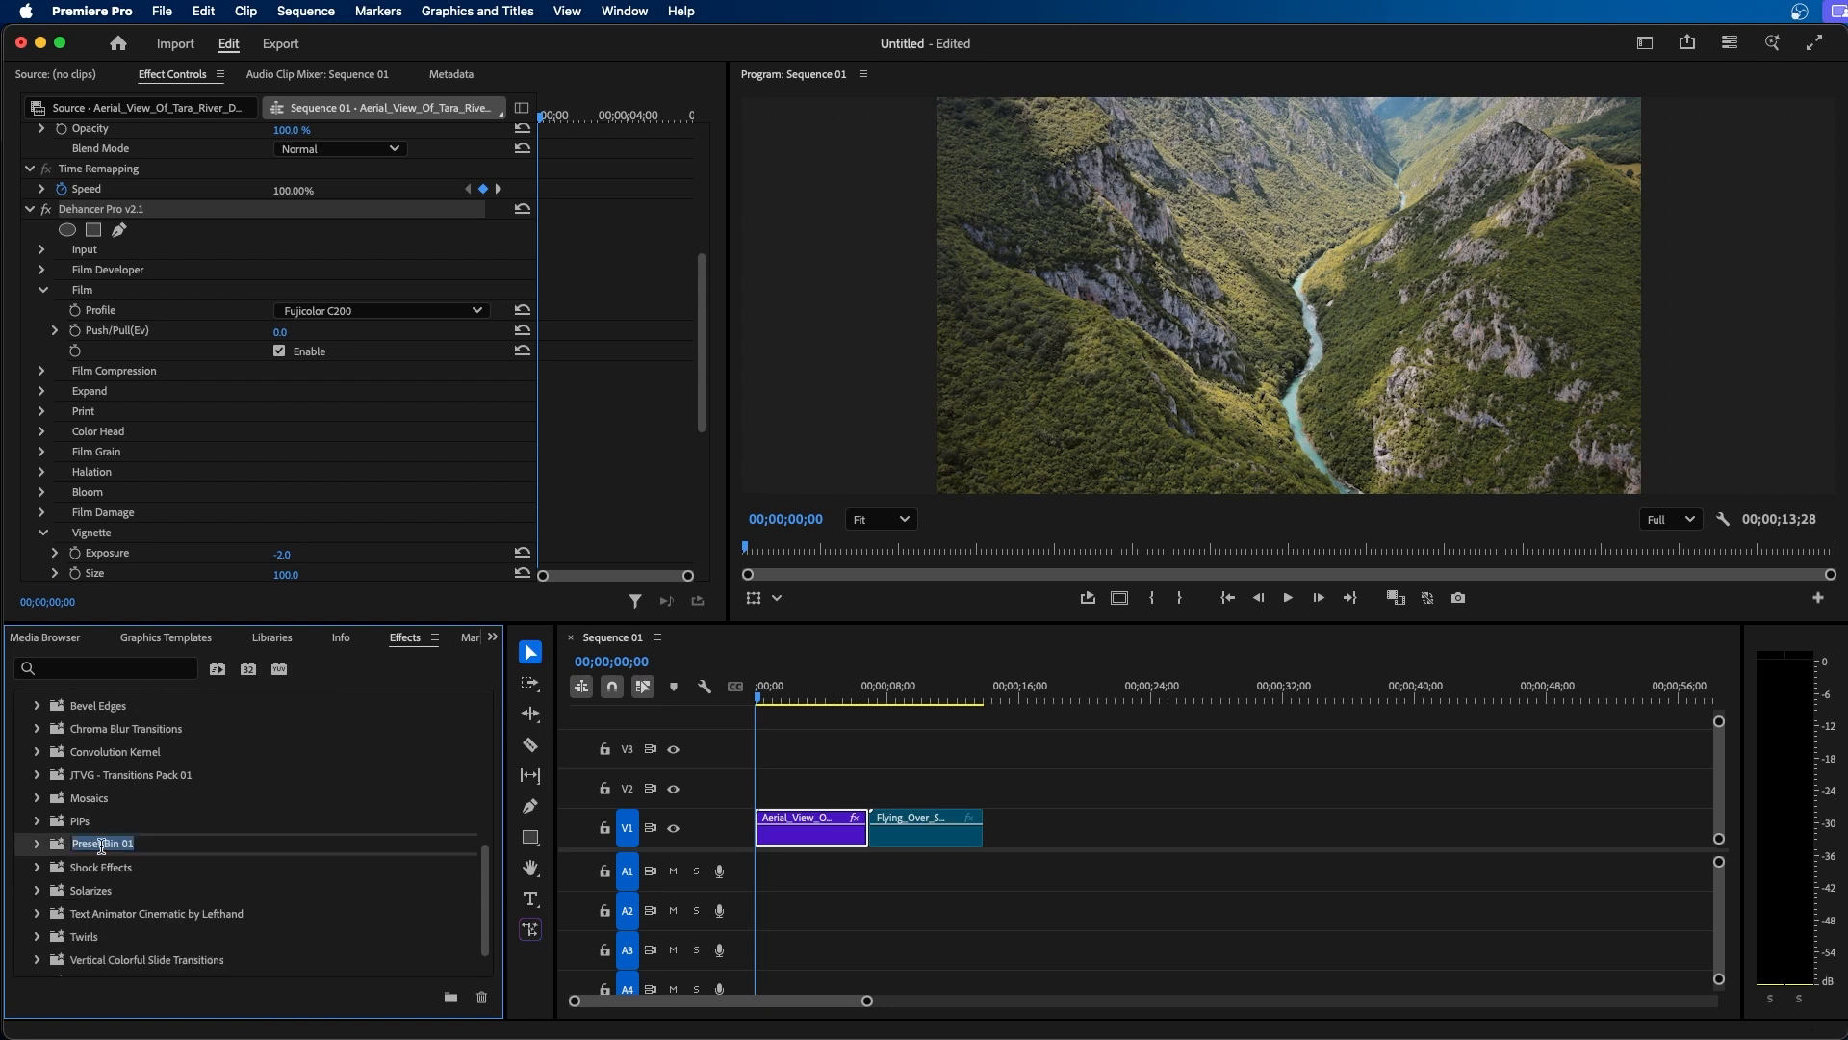
type("Color Grading")
key("Return")
Step: Move My Color Grade Preset into the Color Grading bin and expand the bin
scroll(125, 765, "up", 5)
left_click_drag(122, 742, 99, 958)
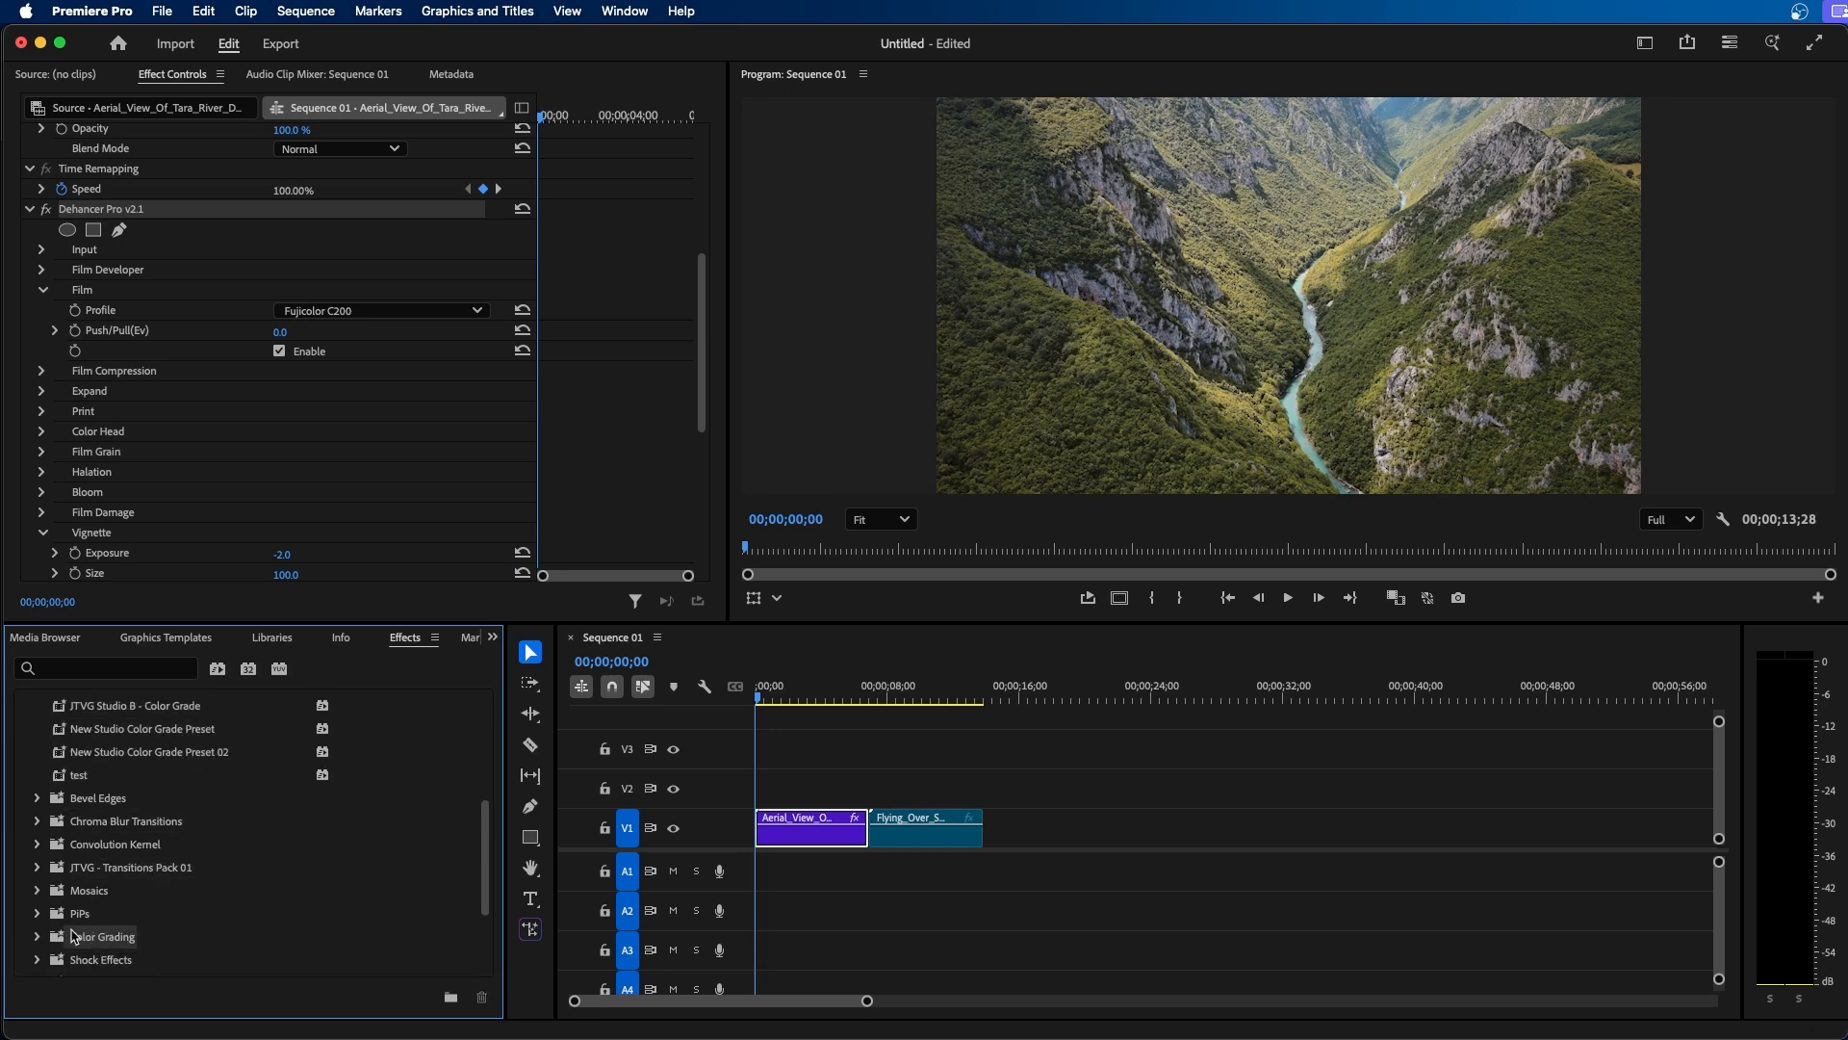
left_click(37, 937)
scroll(106, 924, "down", 1)
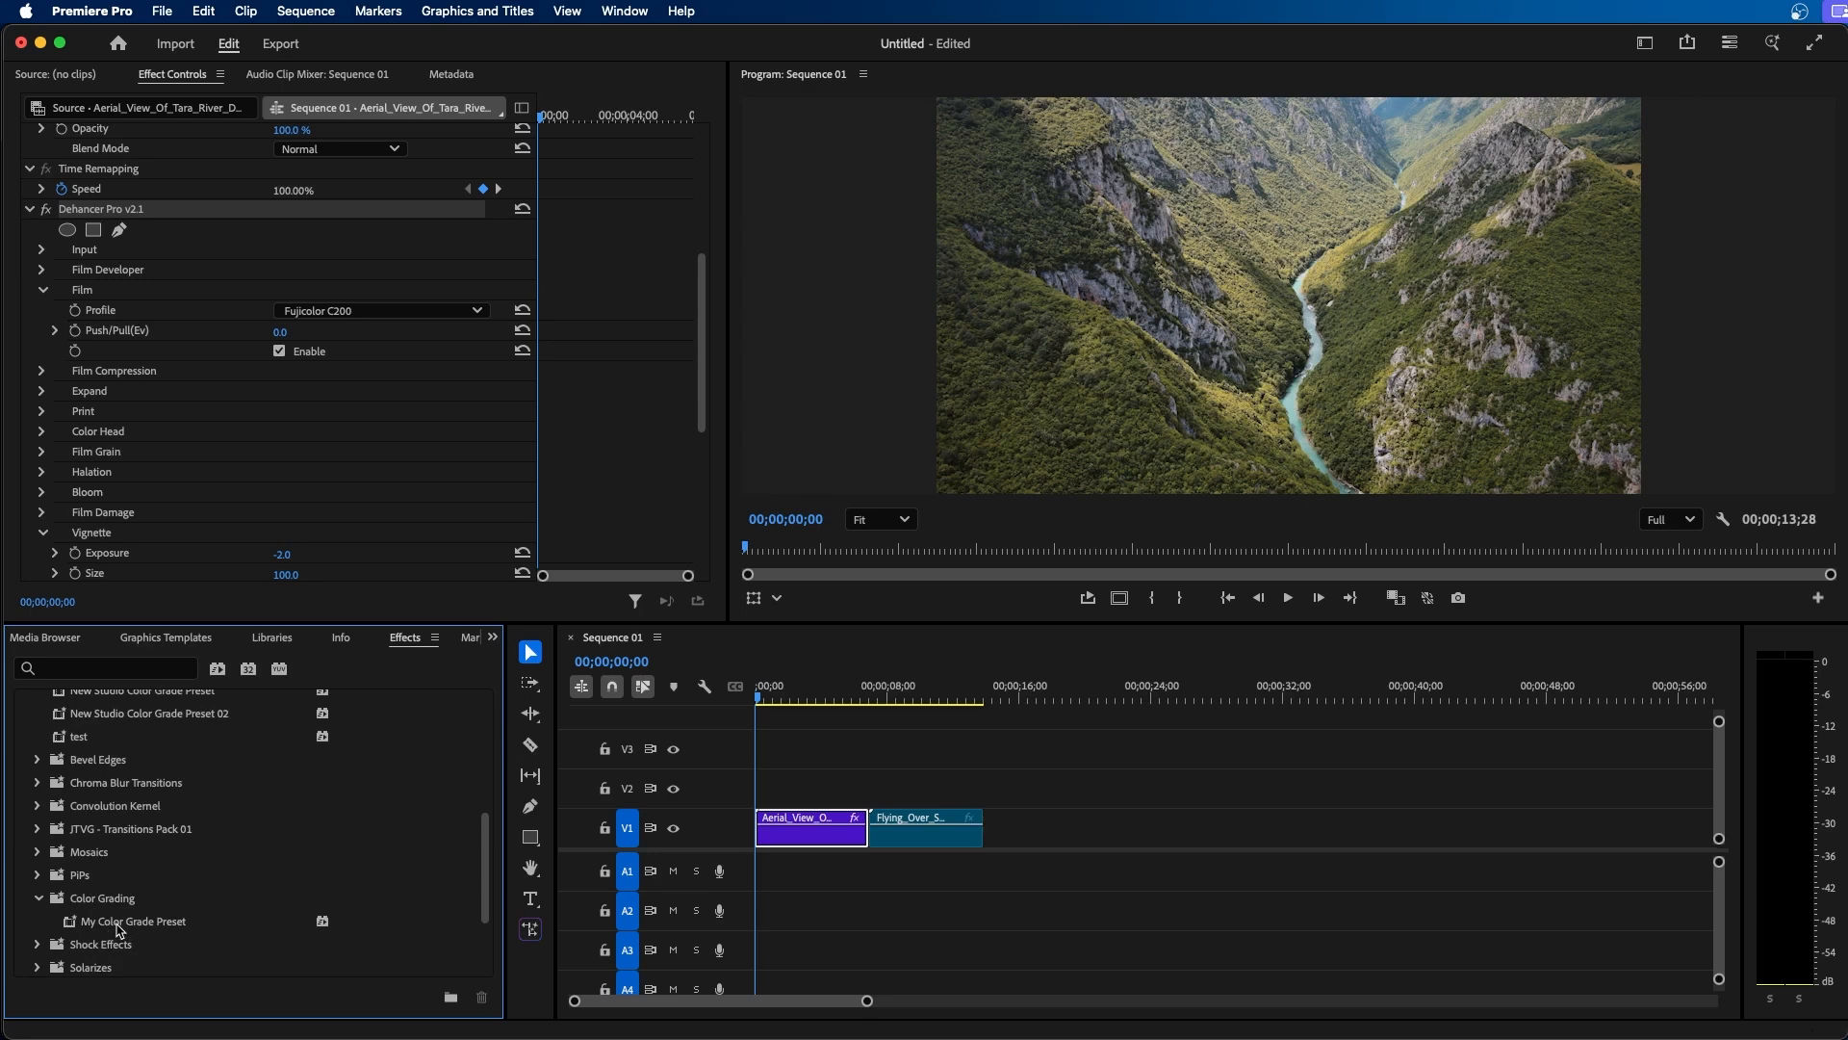
Step: Move the playhead to 00;00;10;27 and apply My Color Grade Preset to the Flying_Over_Skogafoss waterfall clip
left_click(934, 695)
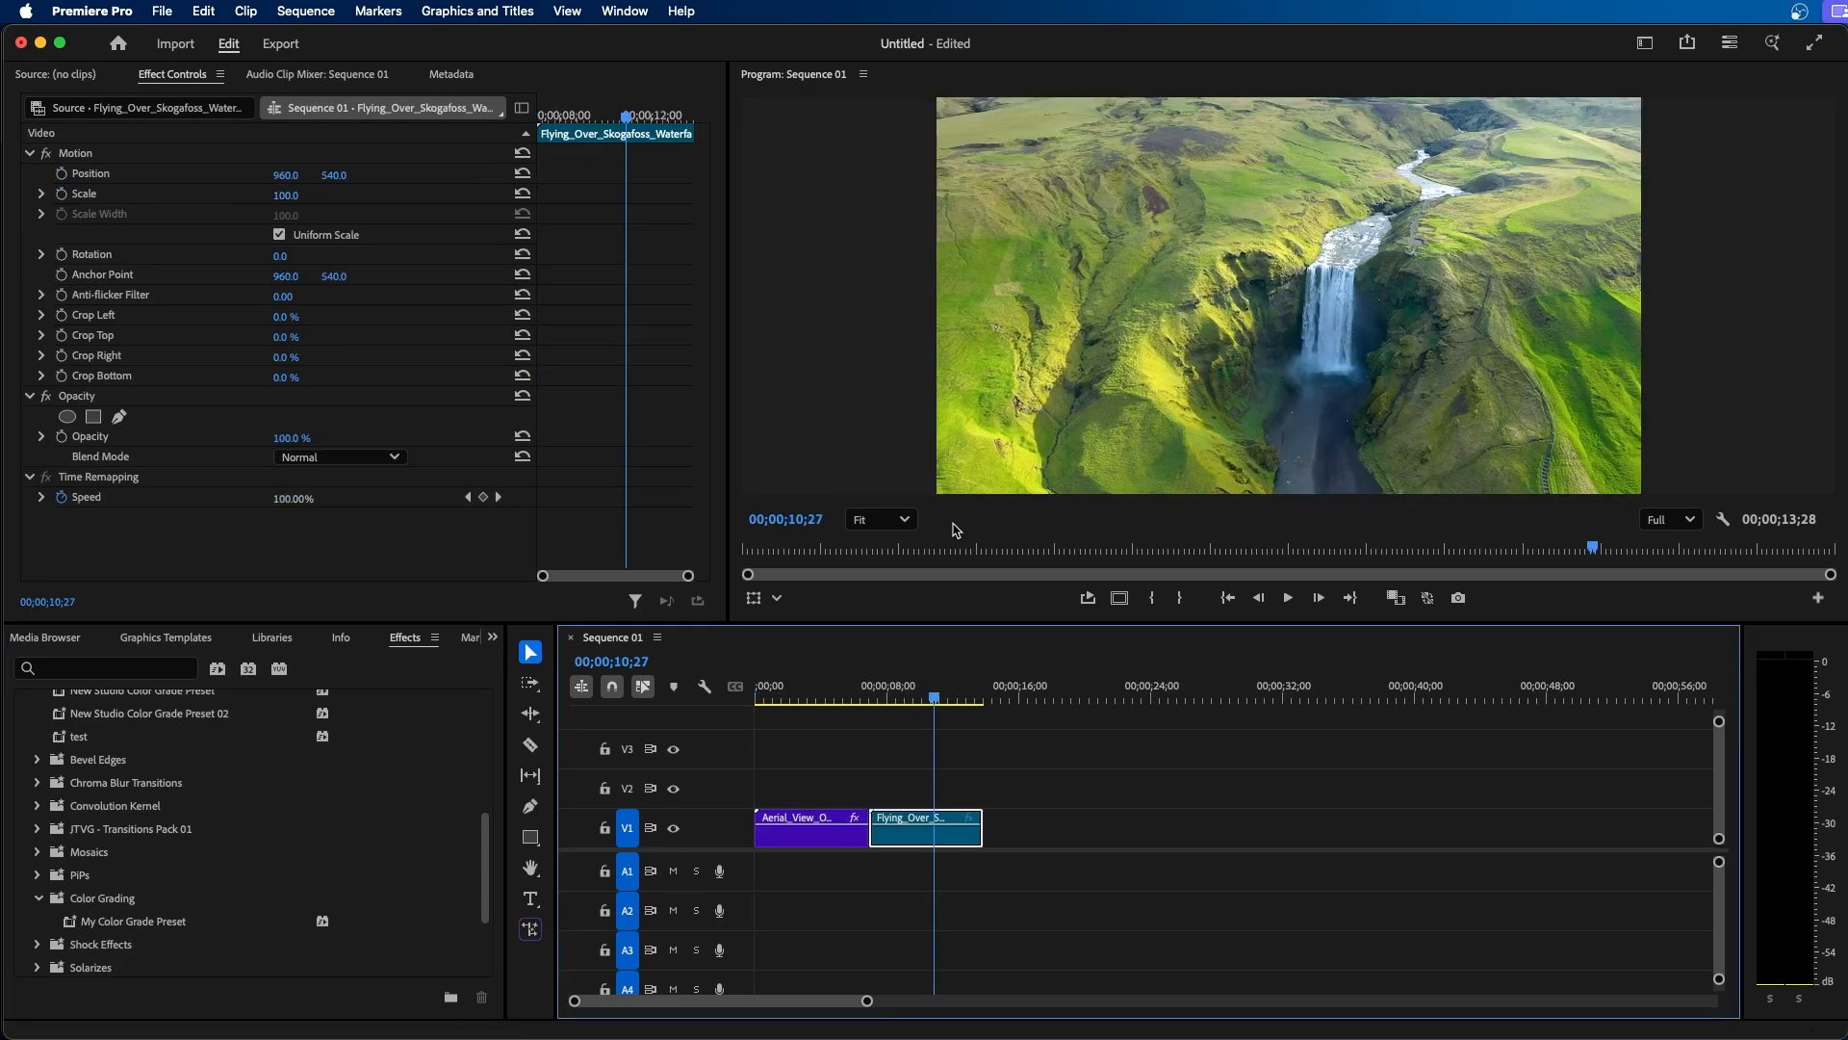
left_click_drag(142, 921, 948, 829)
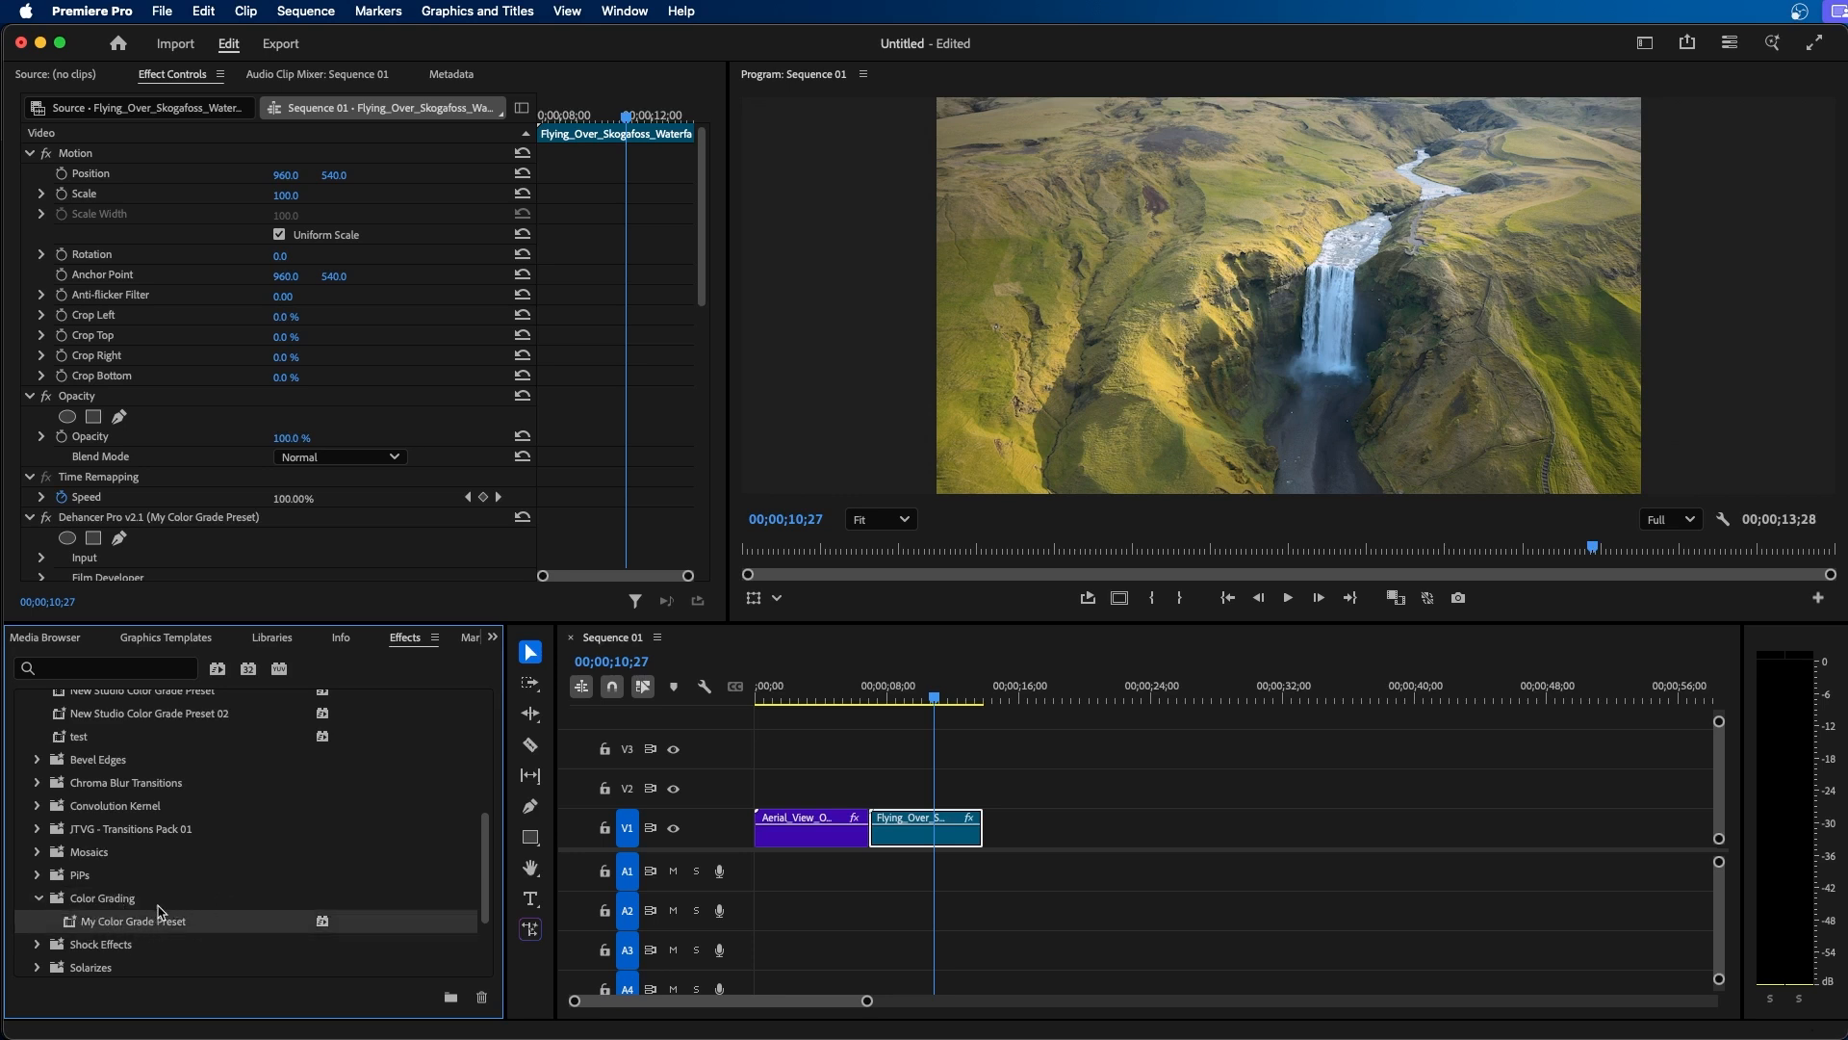
right_click(107, 930)
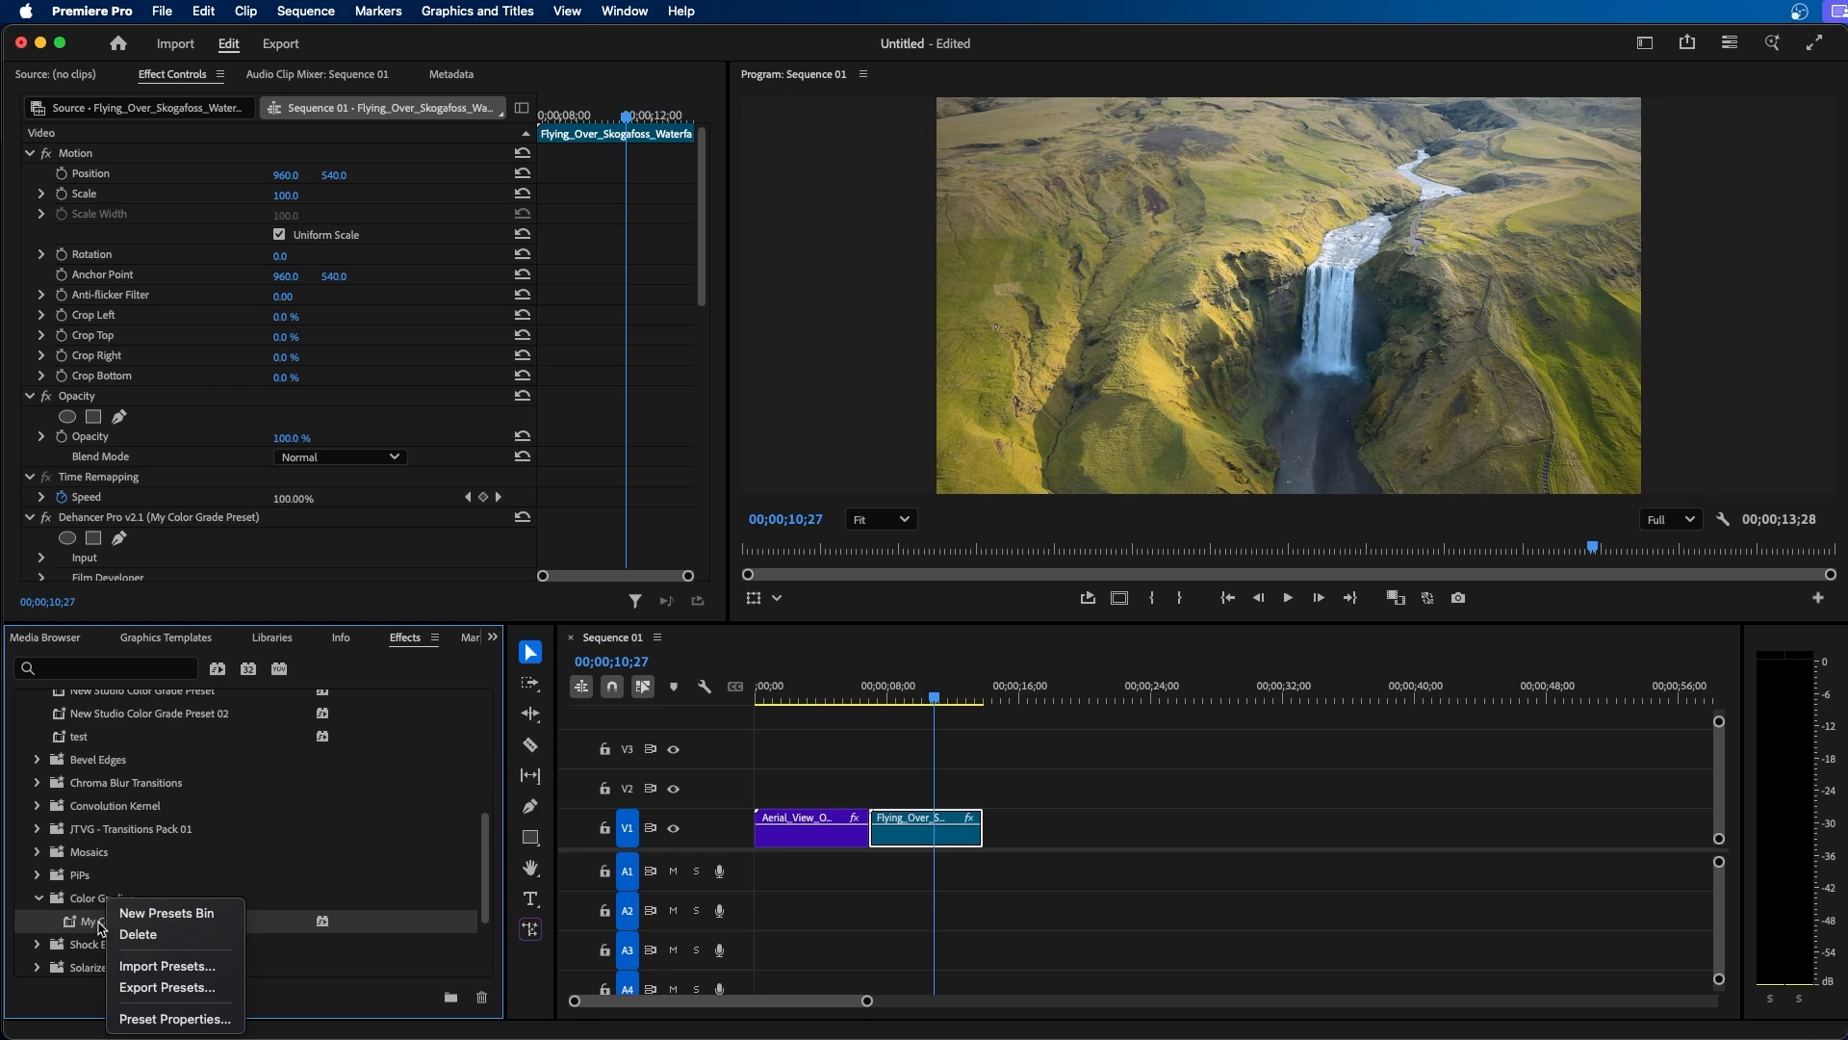
left_click(83, 926)
left_click(93, 900)
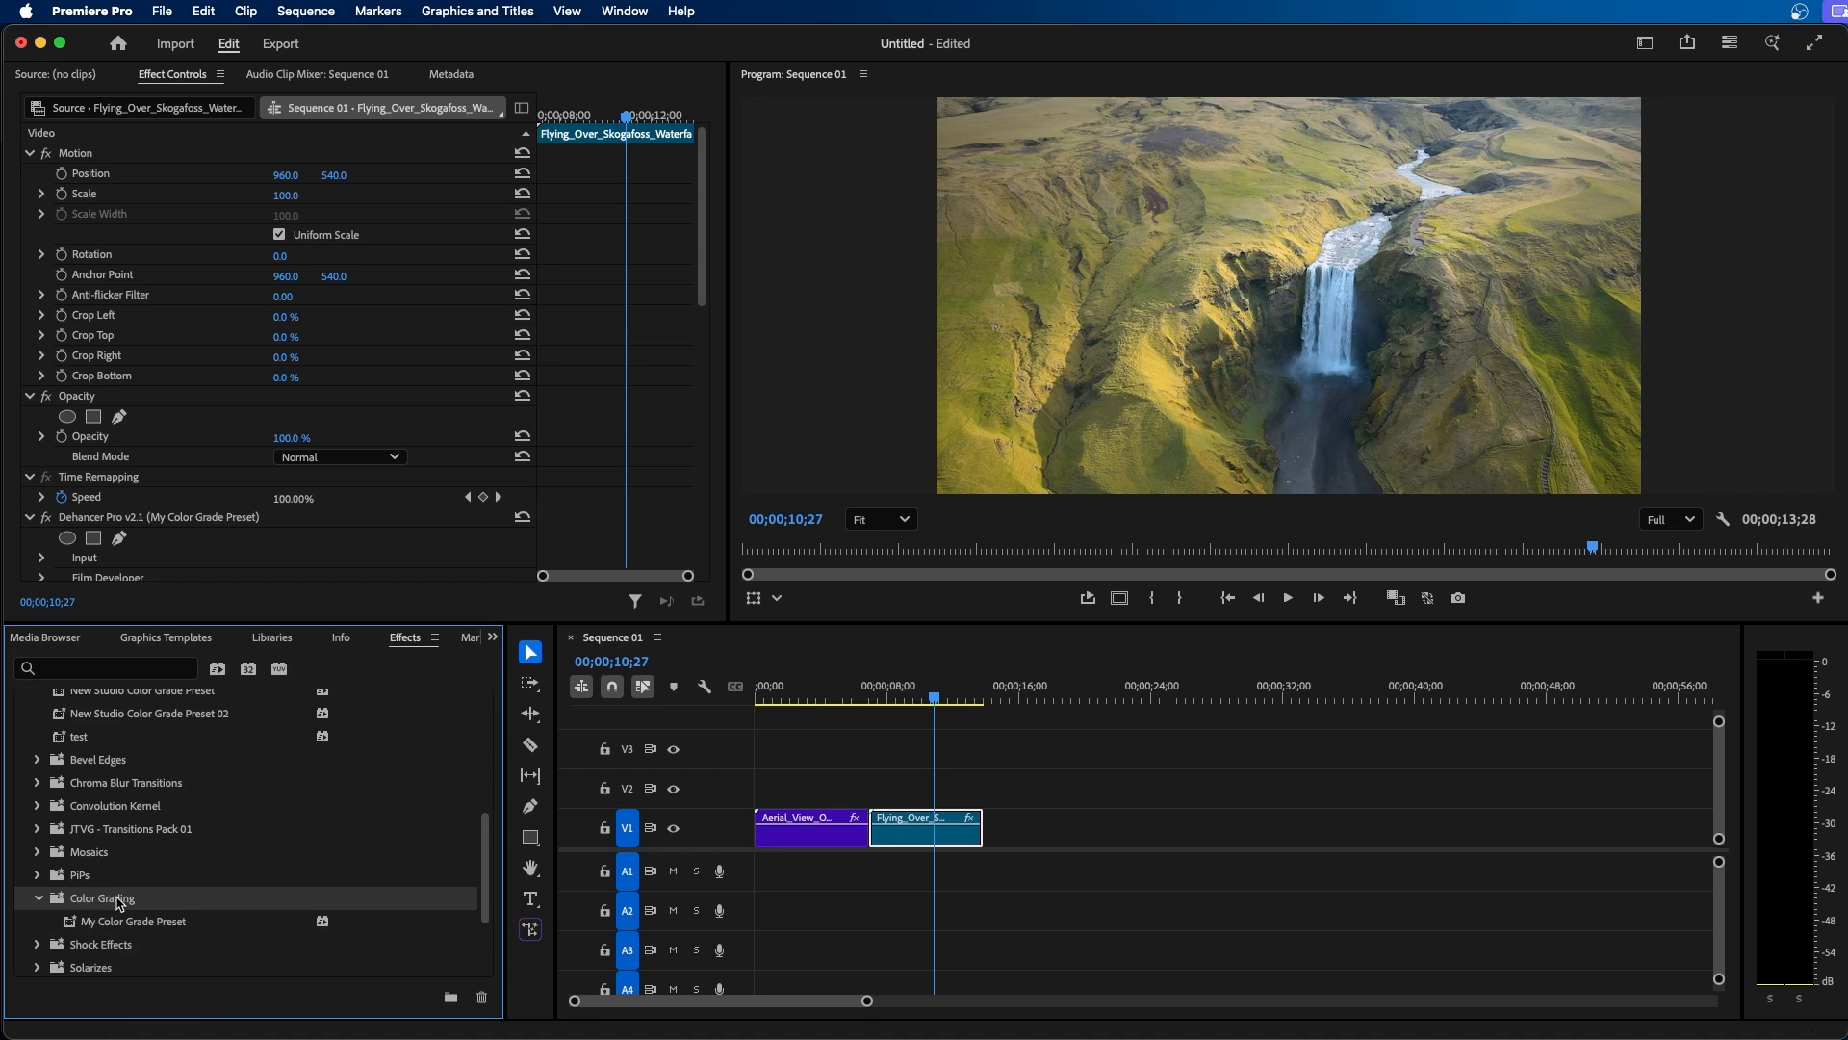
right_click(119, 903)
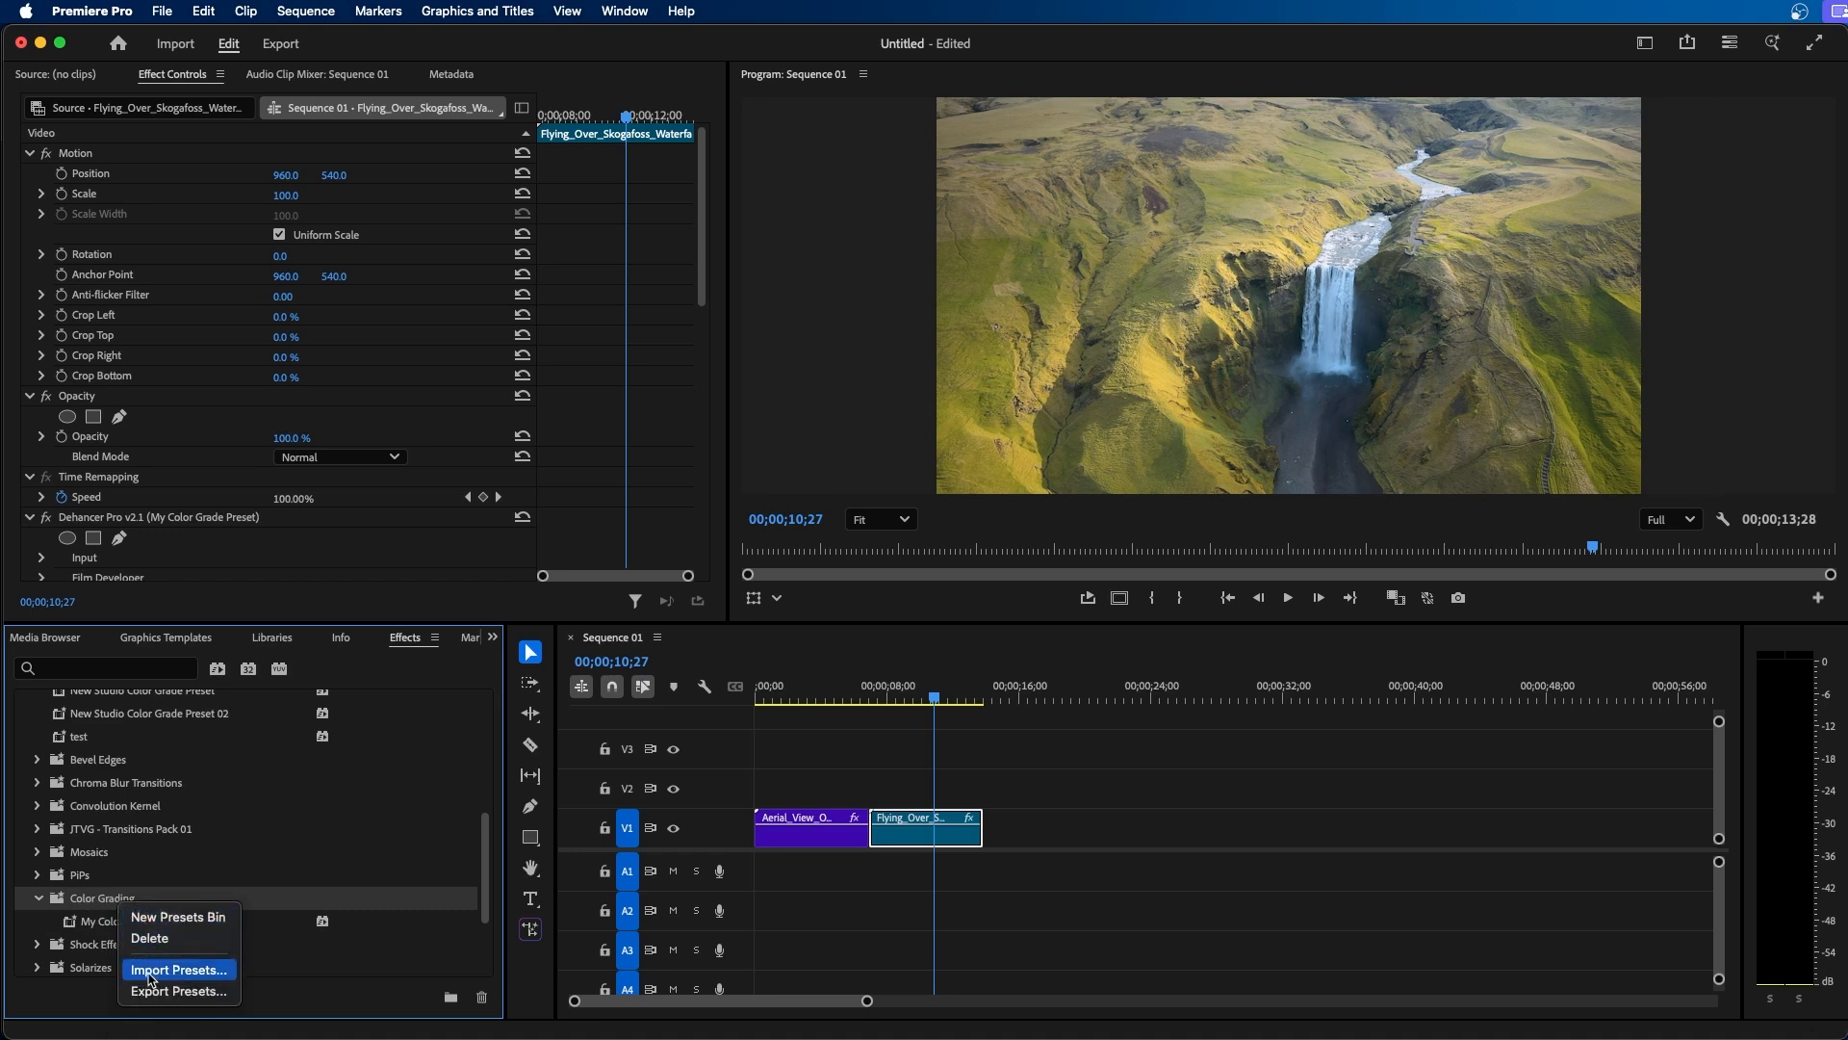
left_click(92, 932)
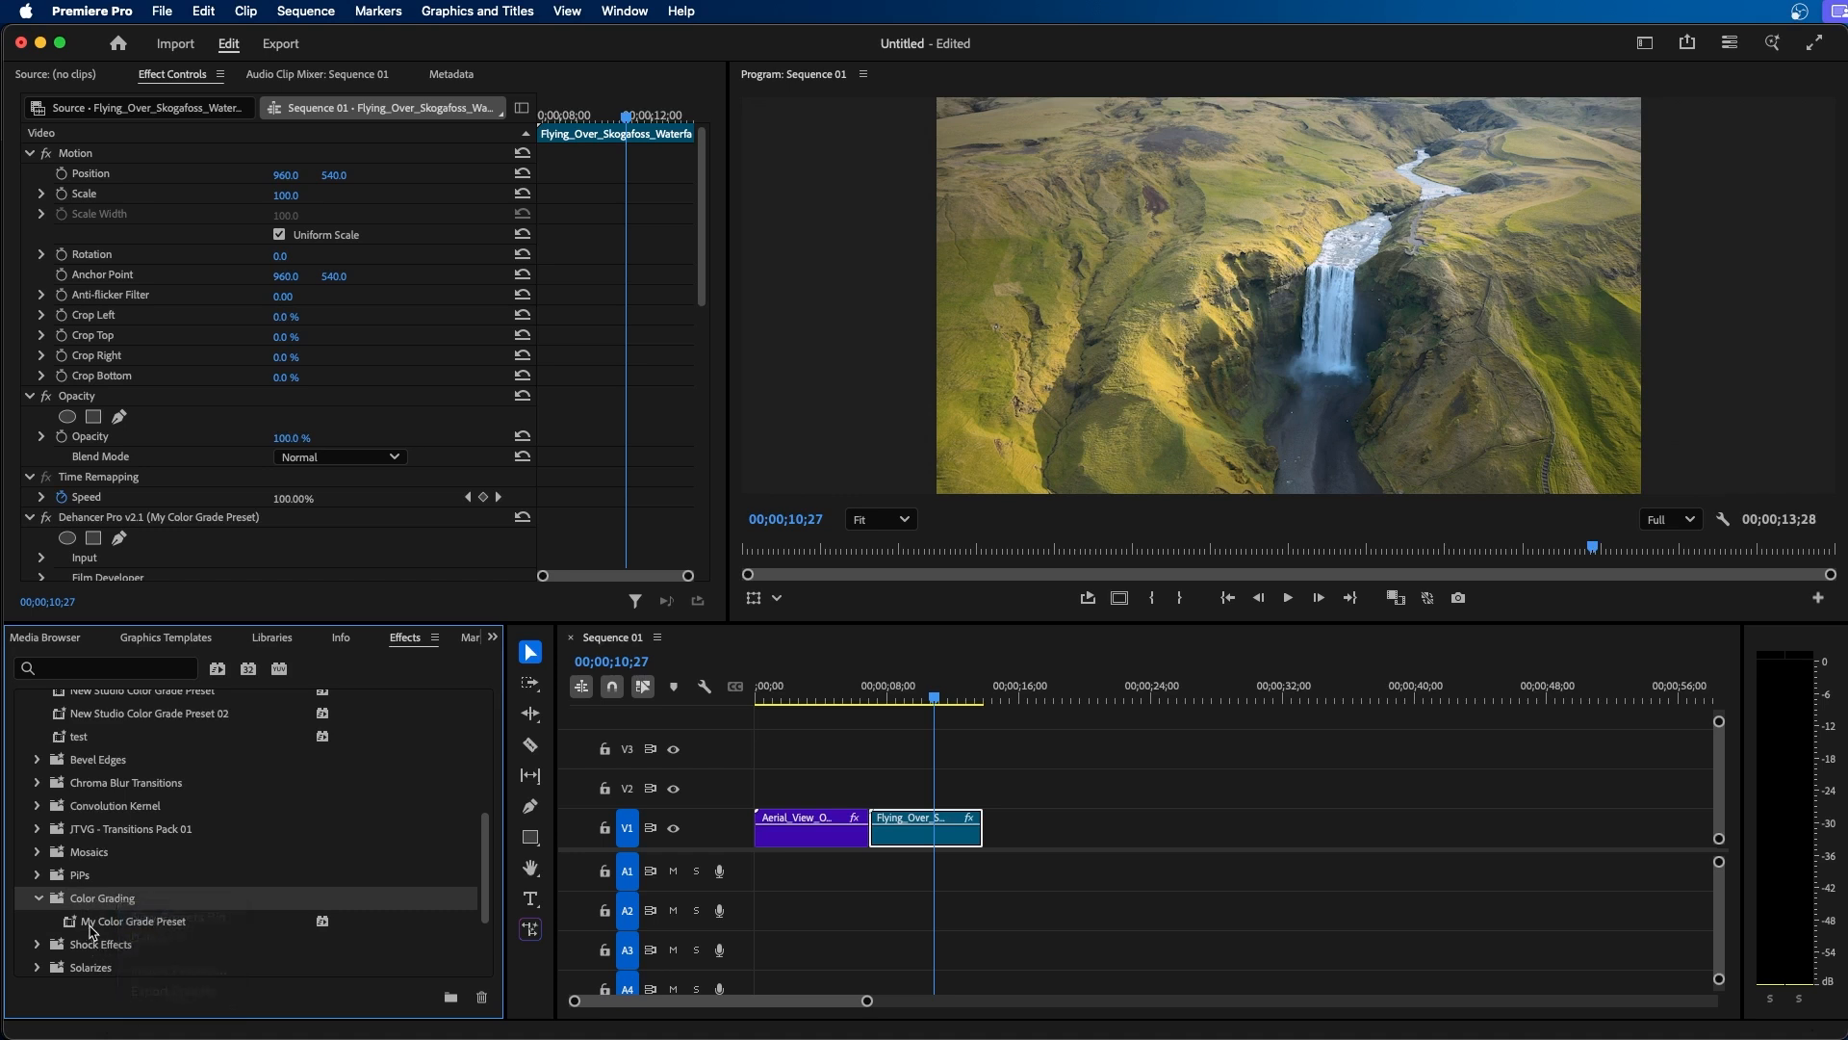
Step: Export My Color Grade Preset to the Downloads folder as "Untitled Preset" in Premiere Pro Filter Preset (*.prfpset) format
left_click(96, 930)
right_click(108, 930)
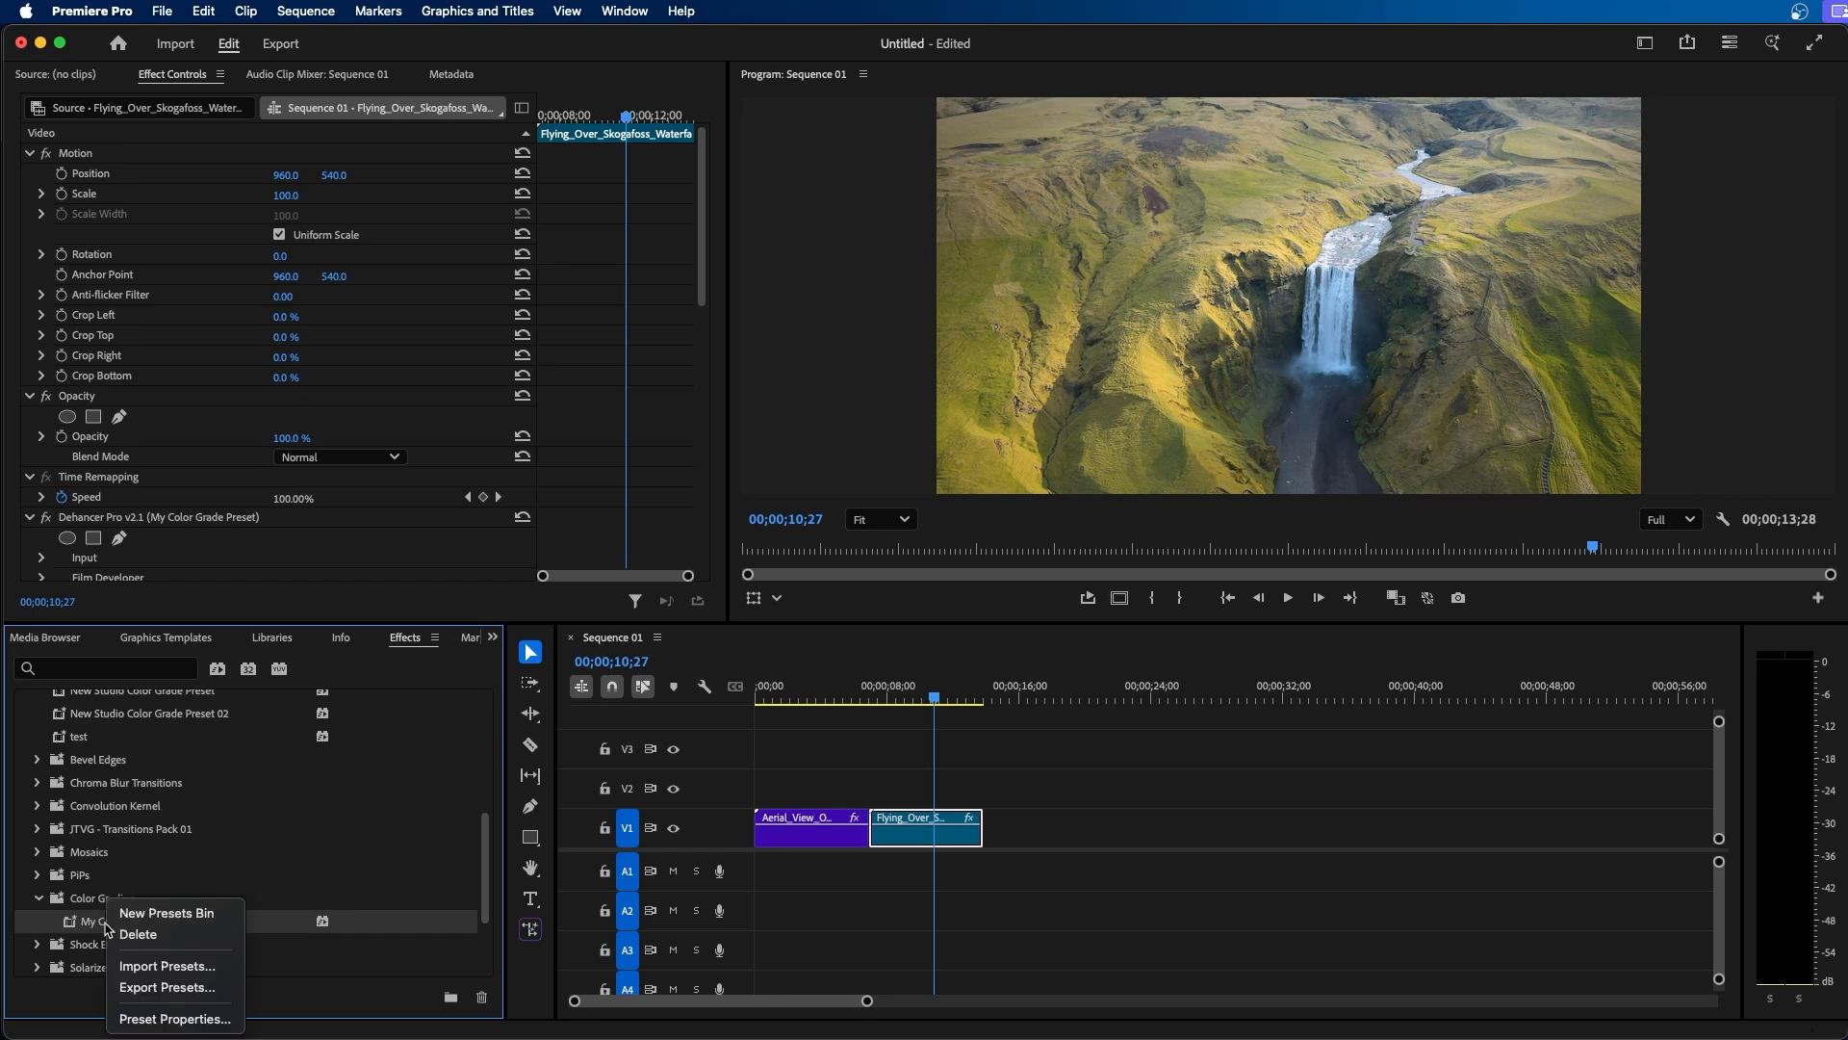
left_click(157, 988)
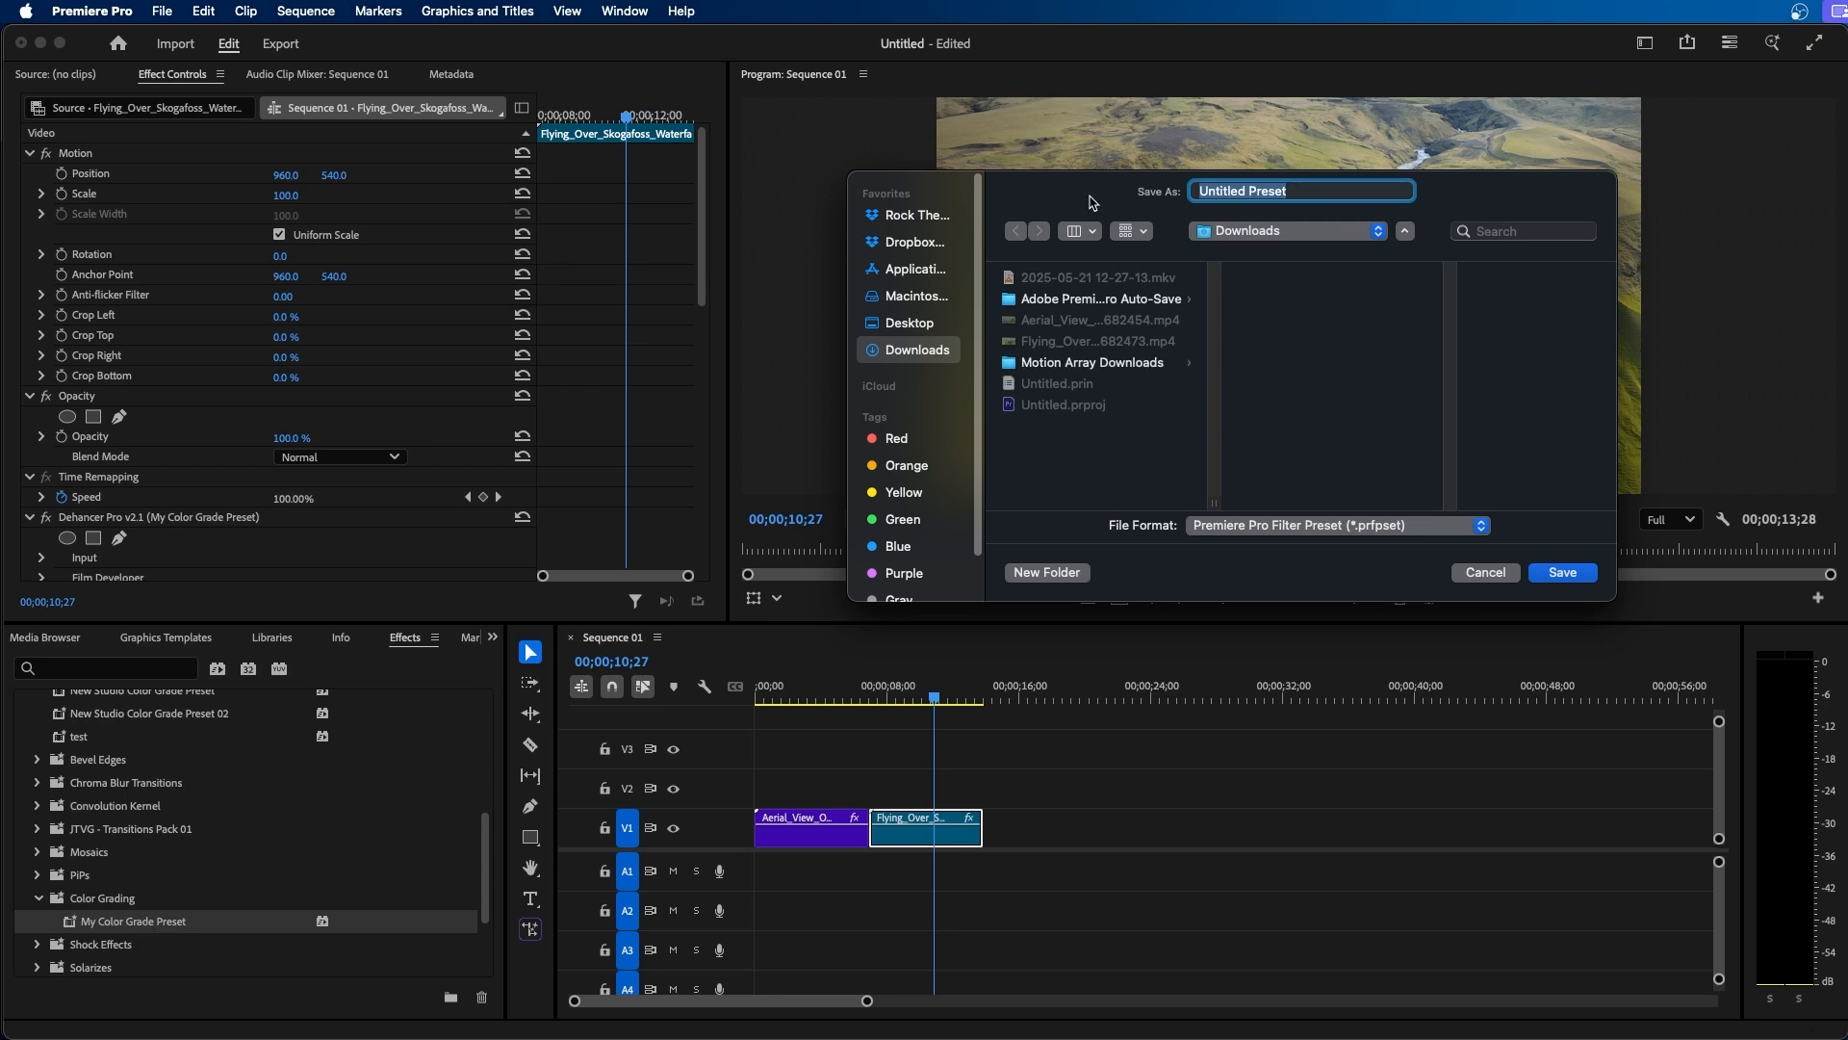
left_click(1569, 576)
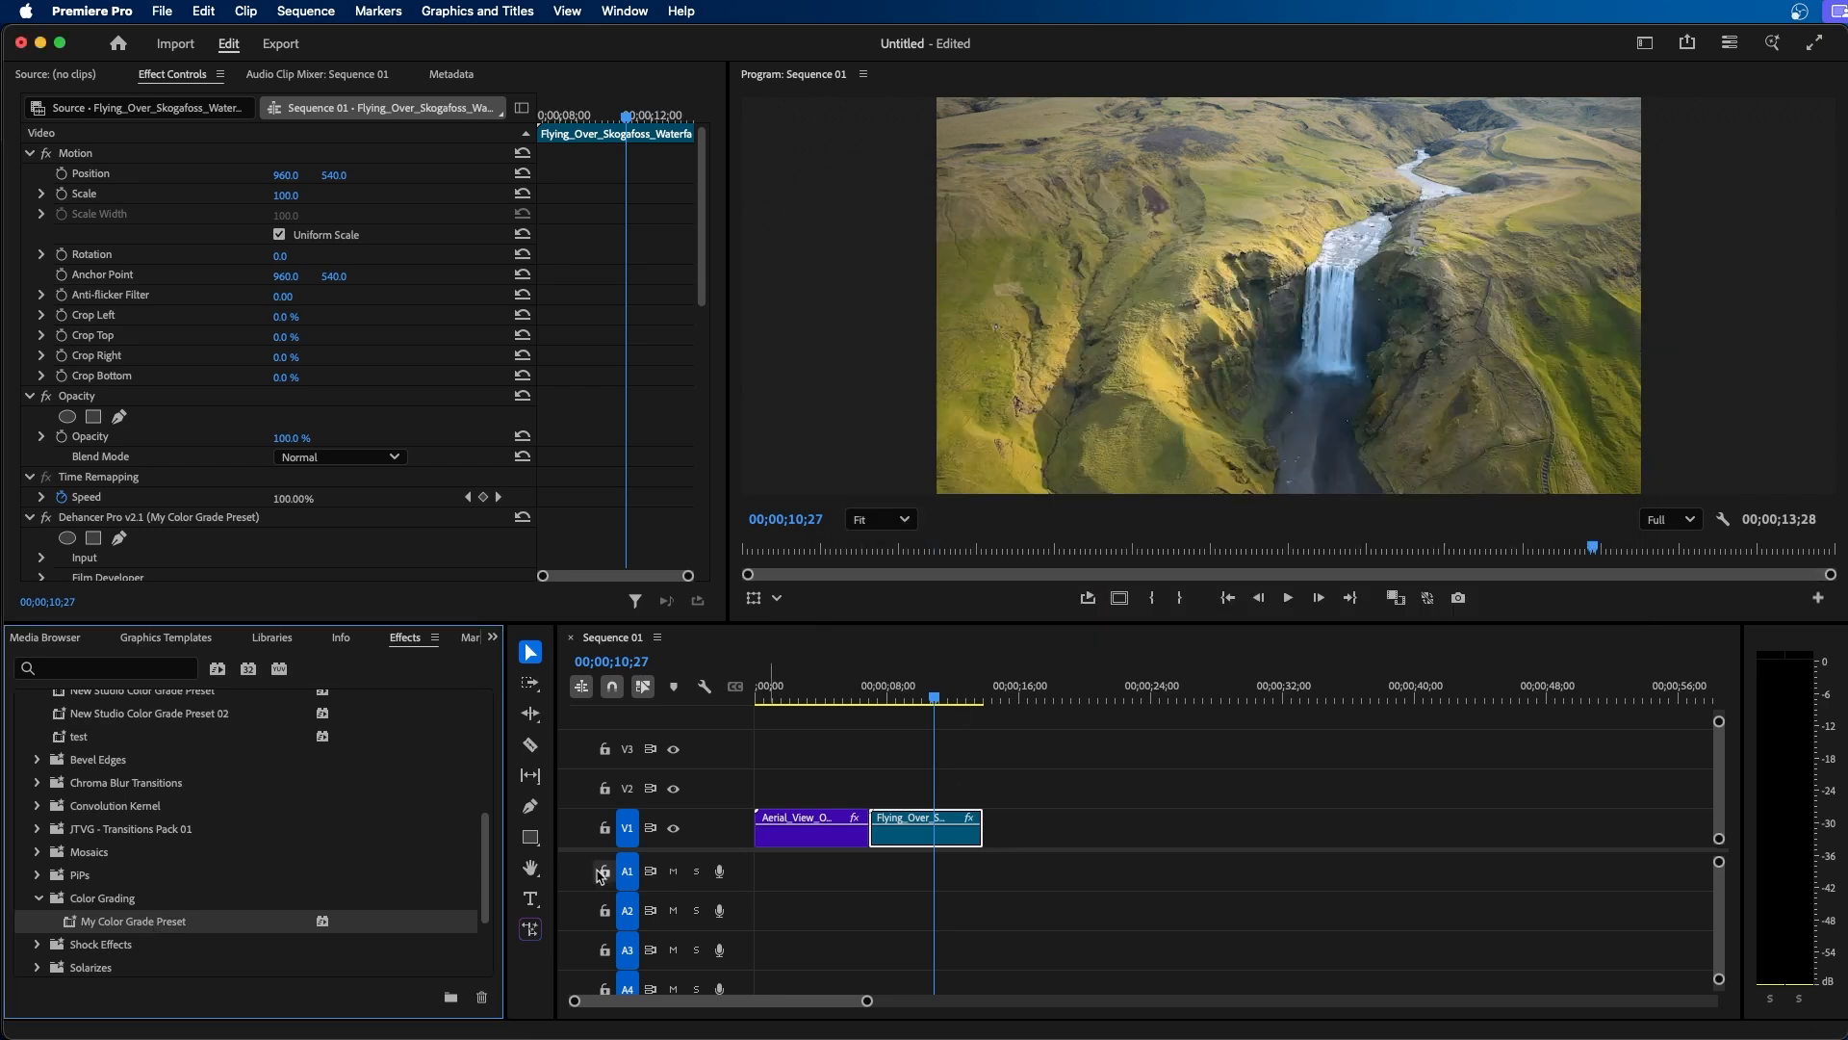
Step: Import Untitled Preset.prfpset from the Downloads folder into the Color Grading presets bin
left_click(97, 900)
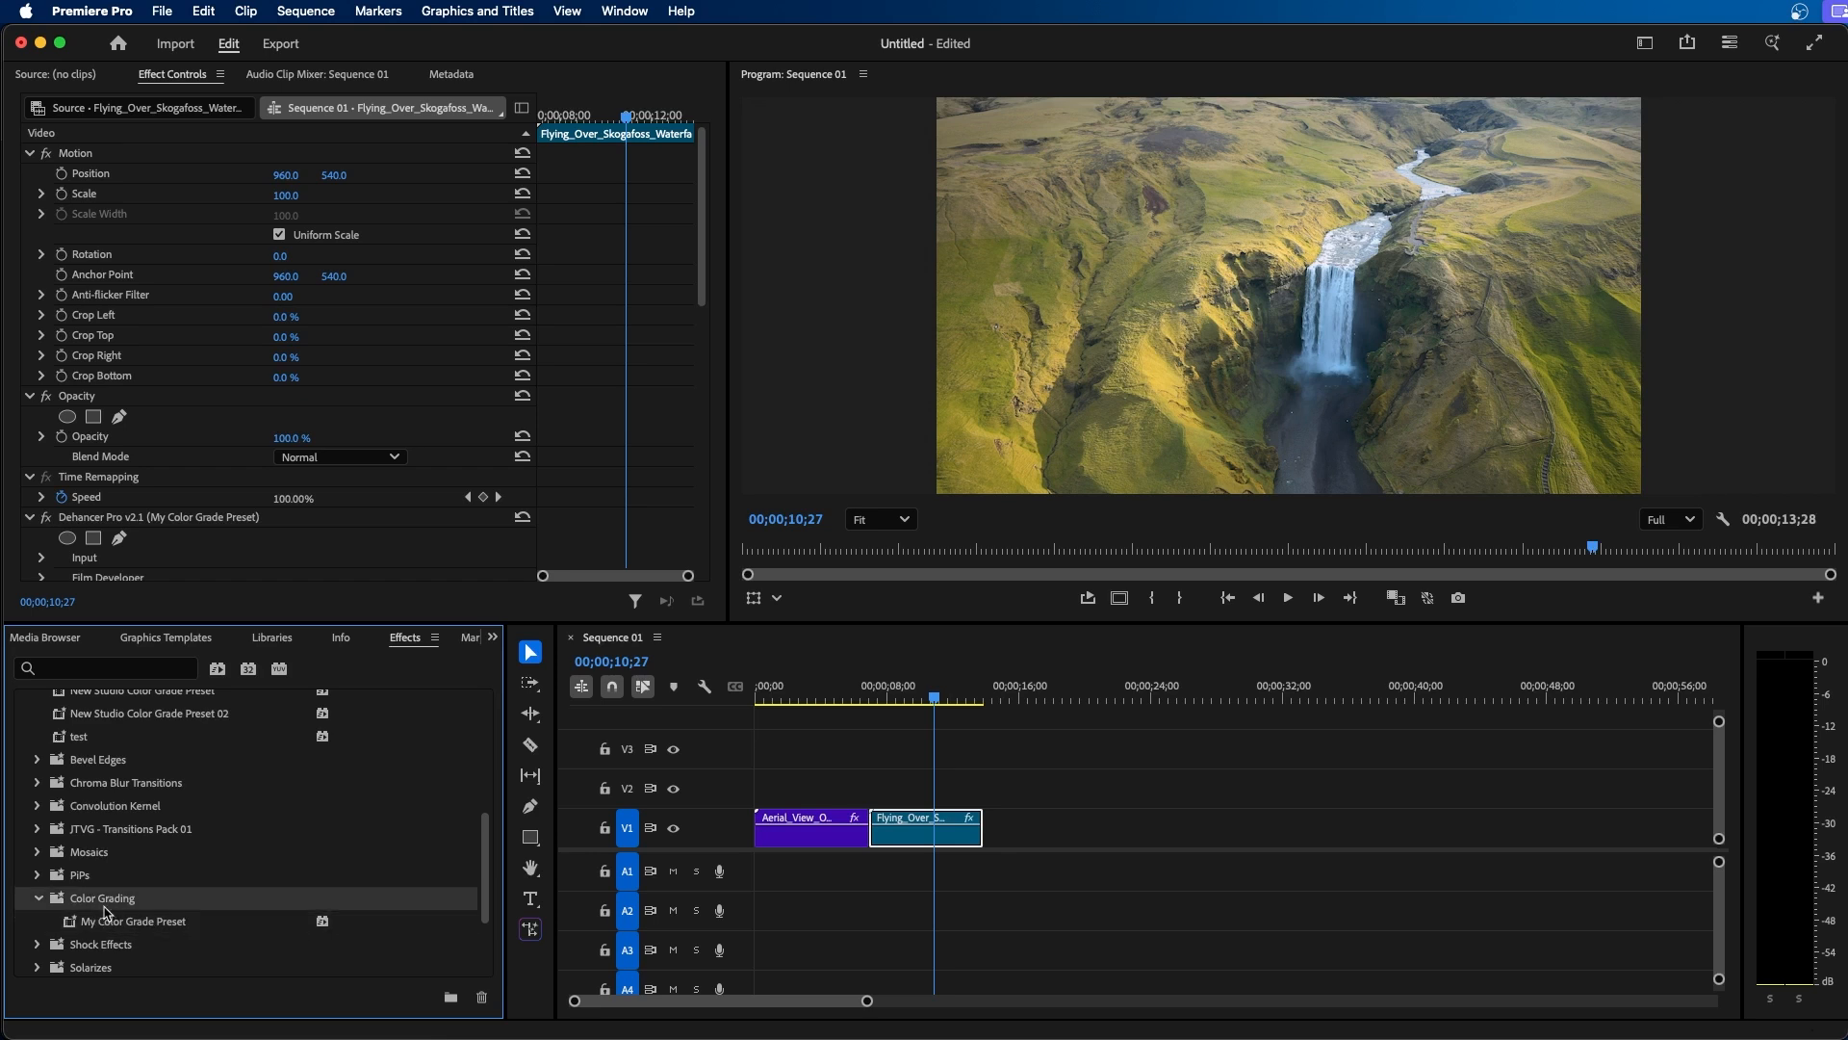
right_click(97, 906)
left_click(154, 975)
left_click(902, 354)
left_click(1760, 573)
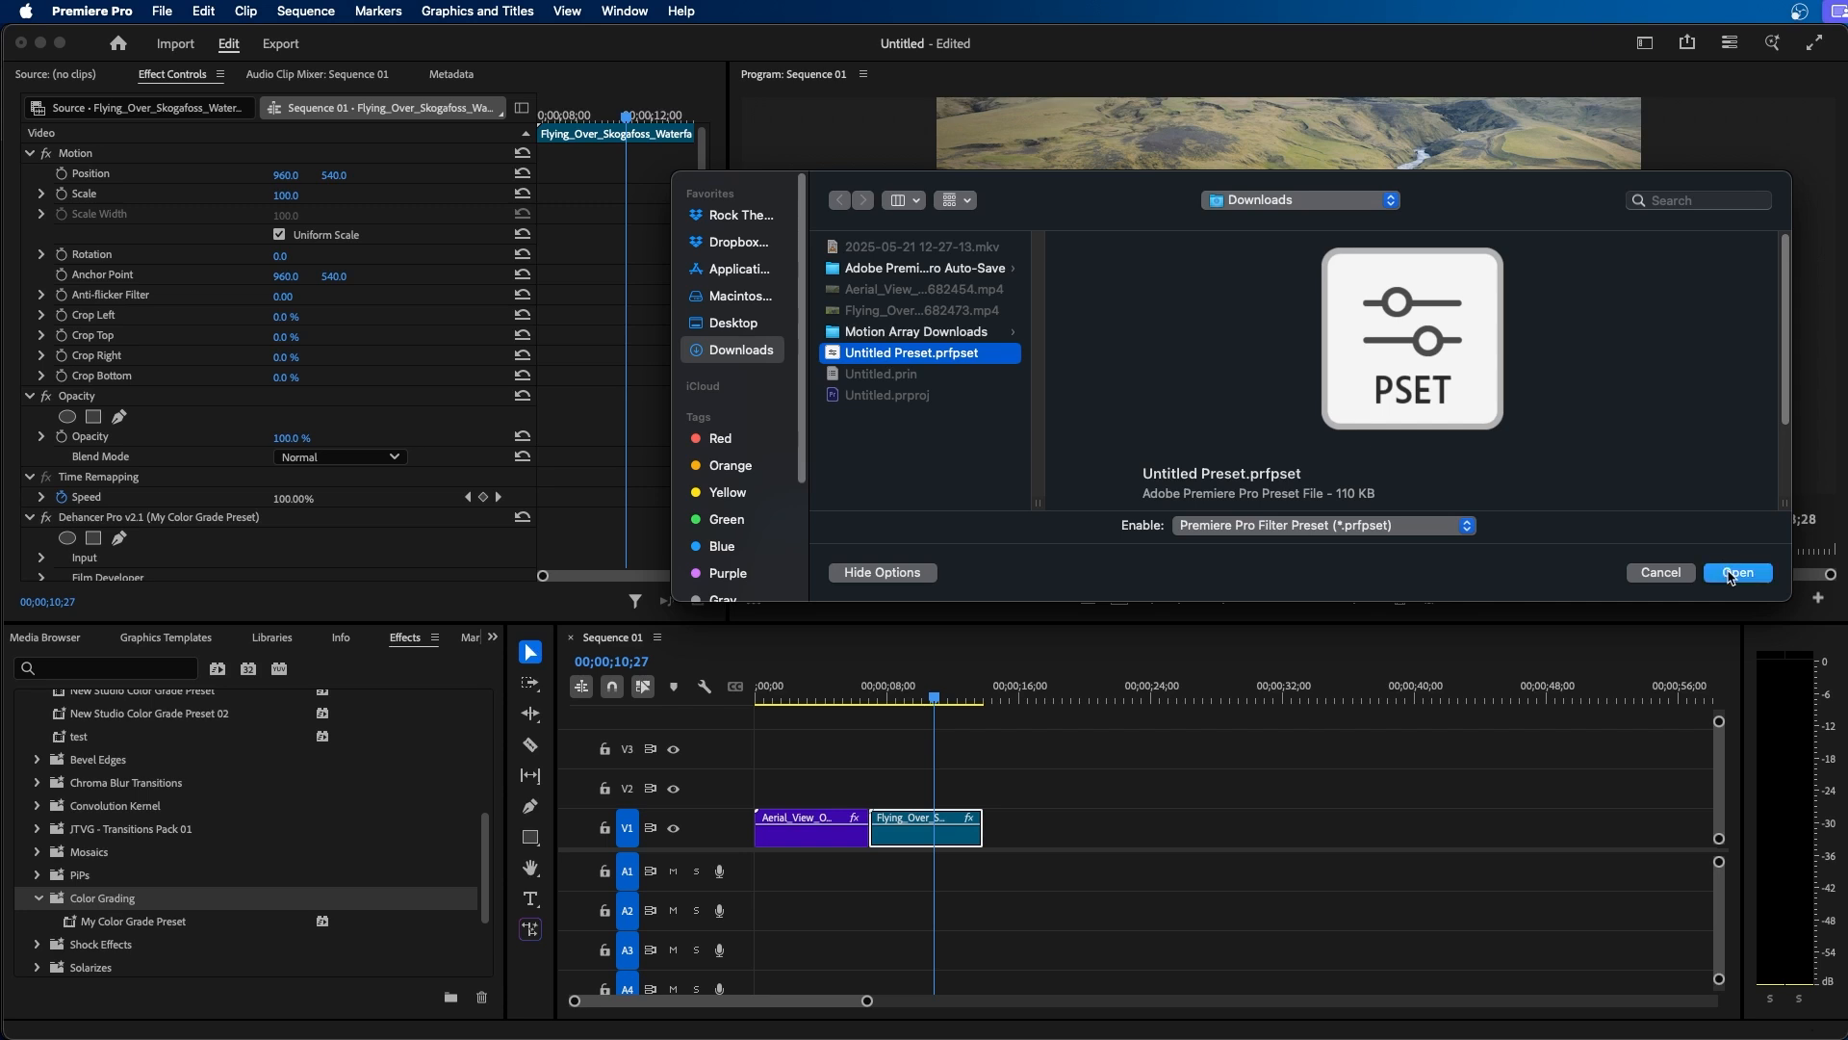
left_click(188, 946)
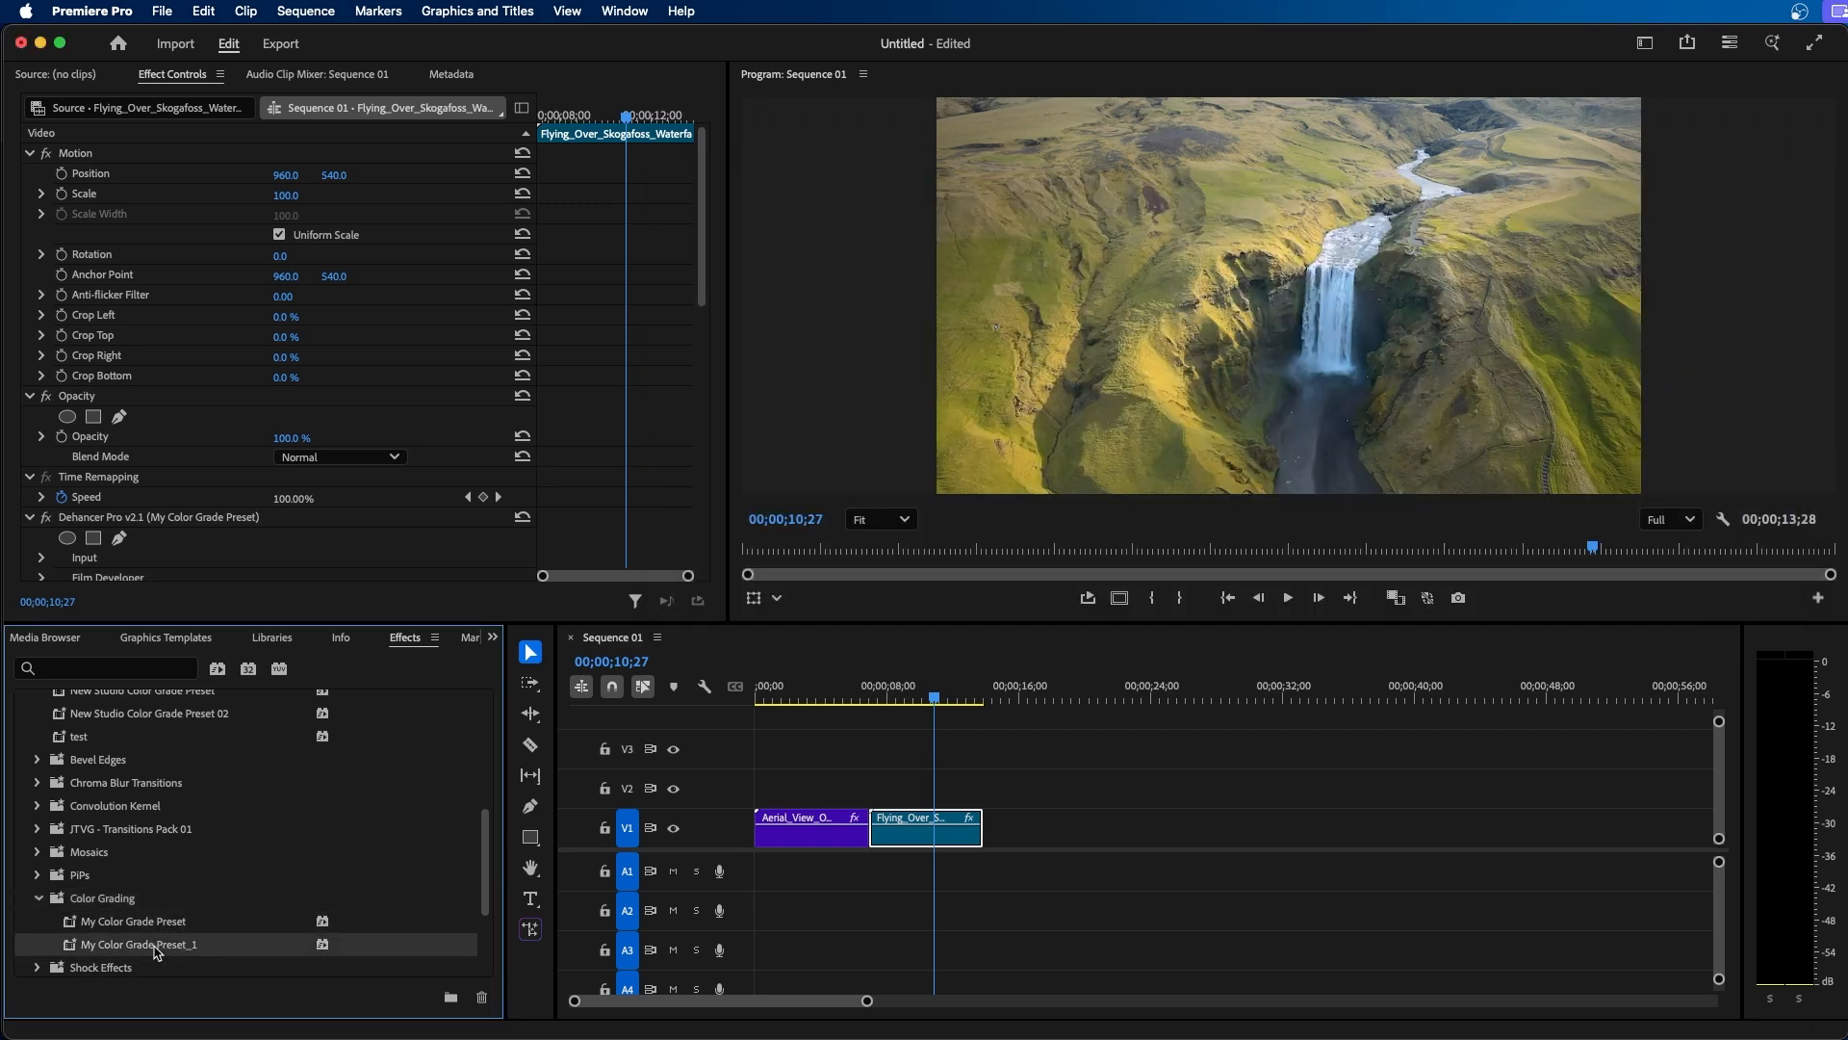
Step: Delete the duplicate My Color Grade Preset_1 from the Color Grading bin
scroll(207, 881, "down", 3)
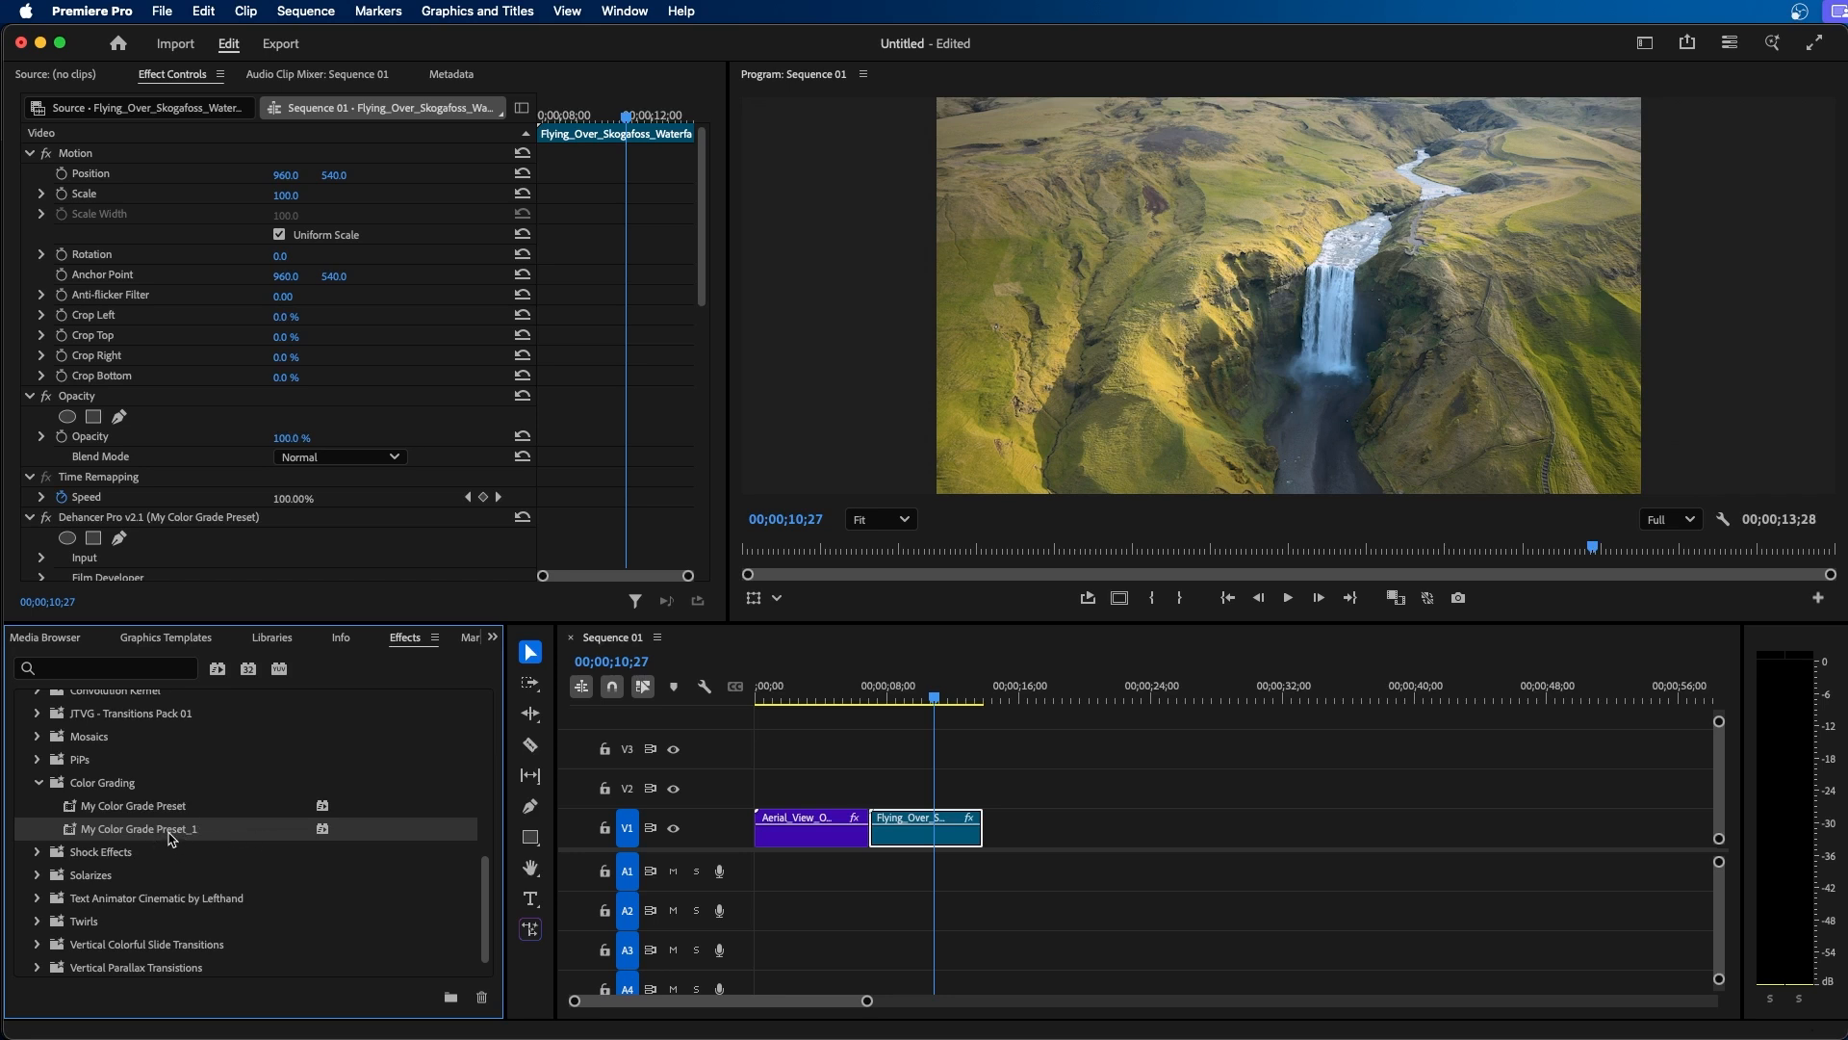
right_click(169, 835)
left_click(200, 879)
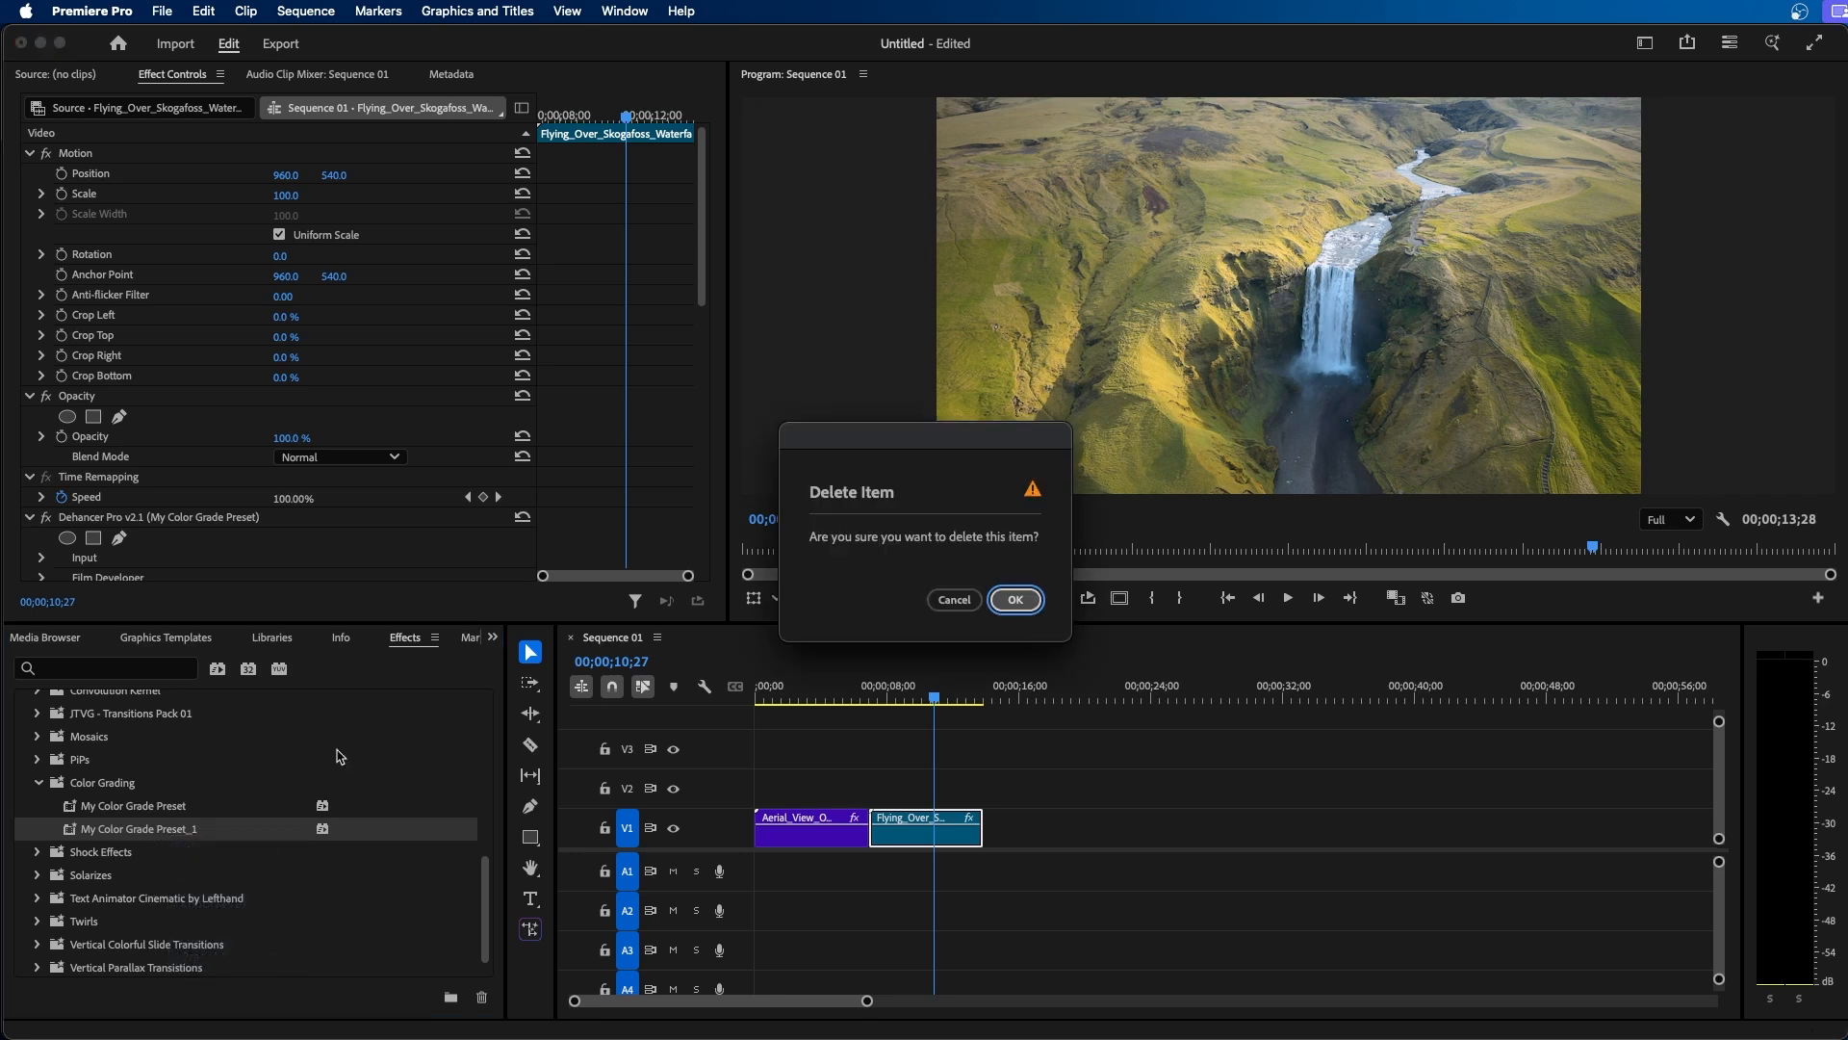
left_click(1017, 600)
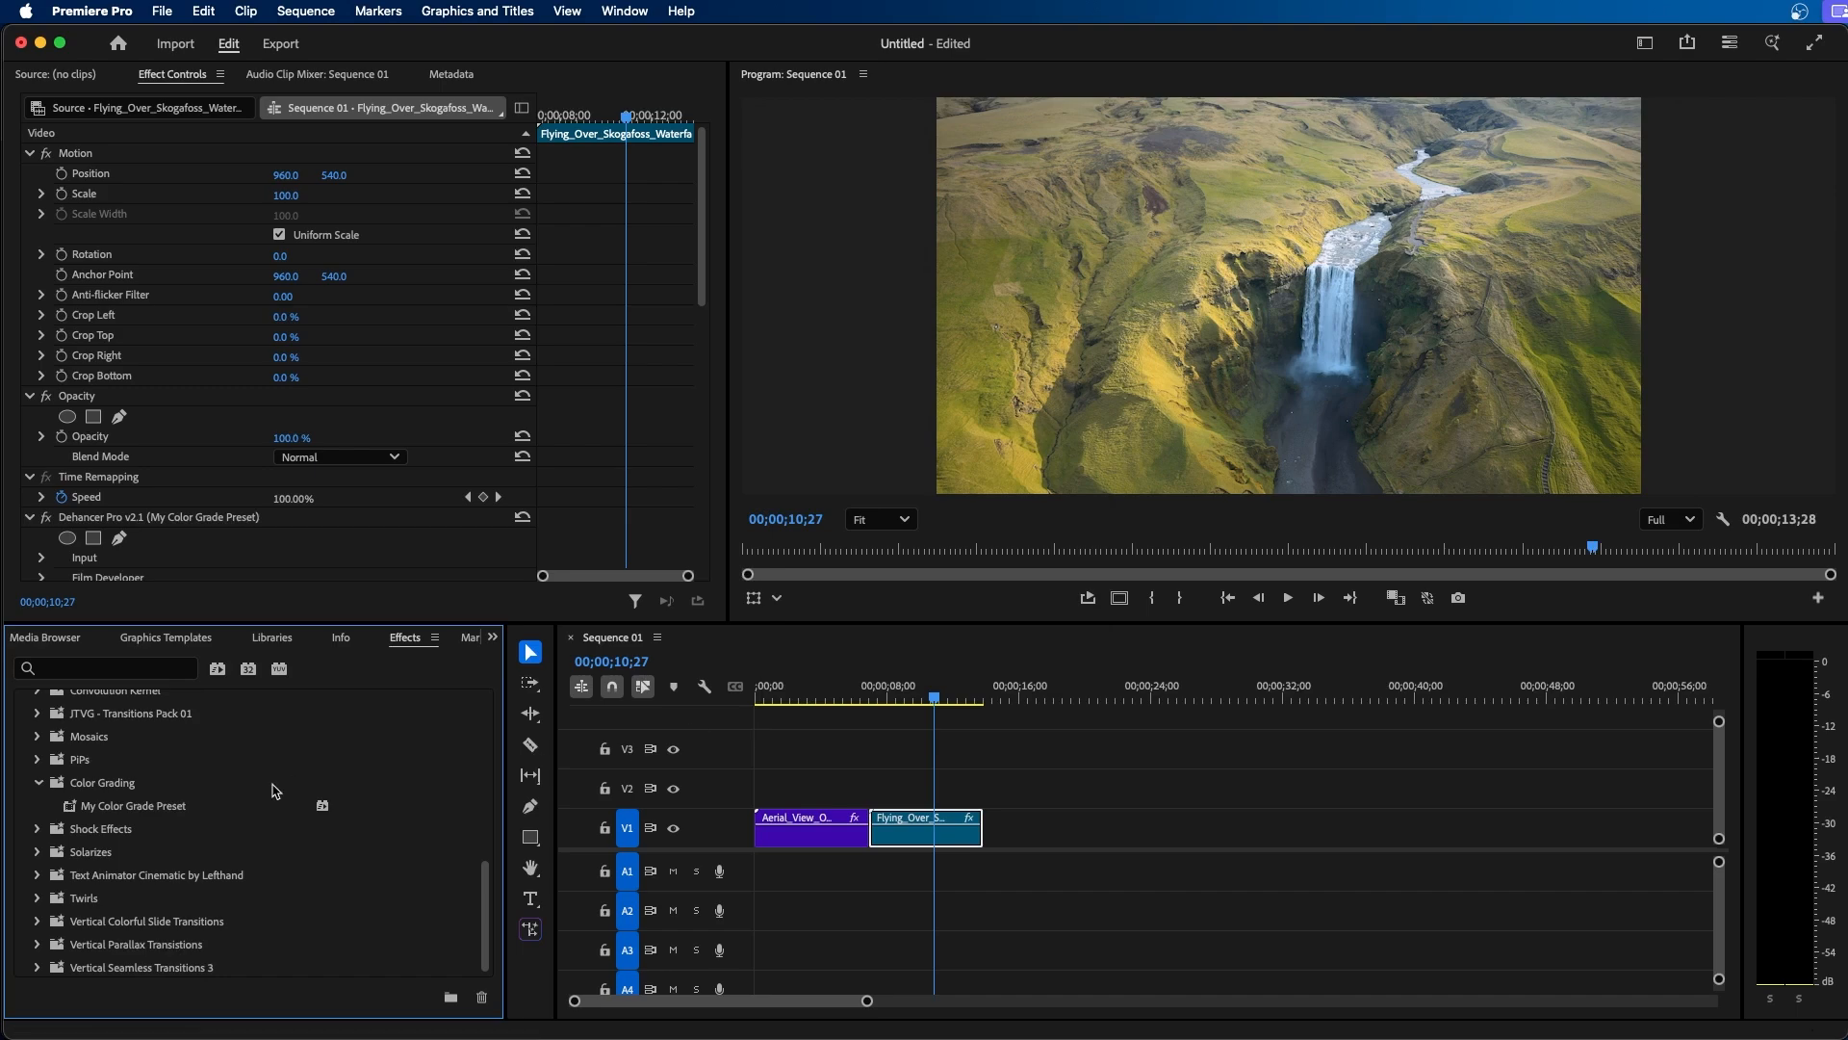
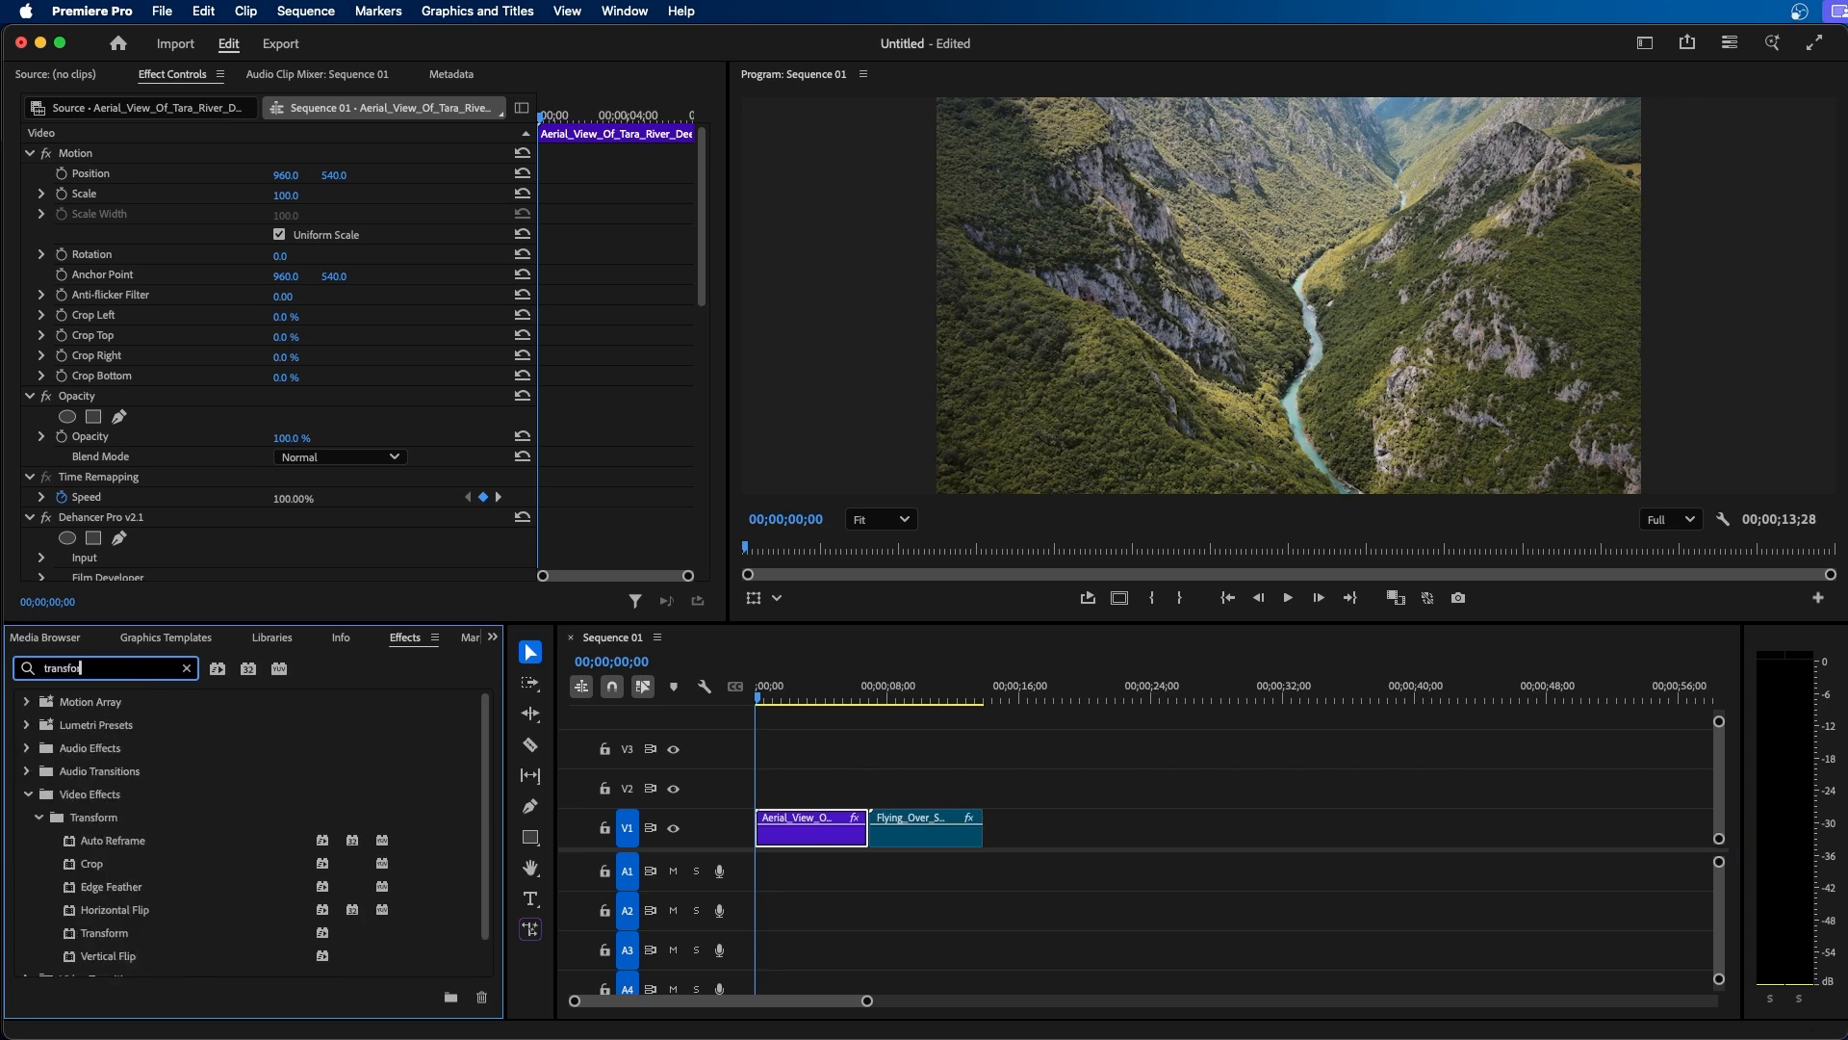
Step: Apply the Transform video effect to the Aerial_View_Of_Tara_River clip and select the effect in its settings
scroll(132, 834, "down", 1)
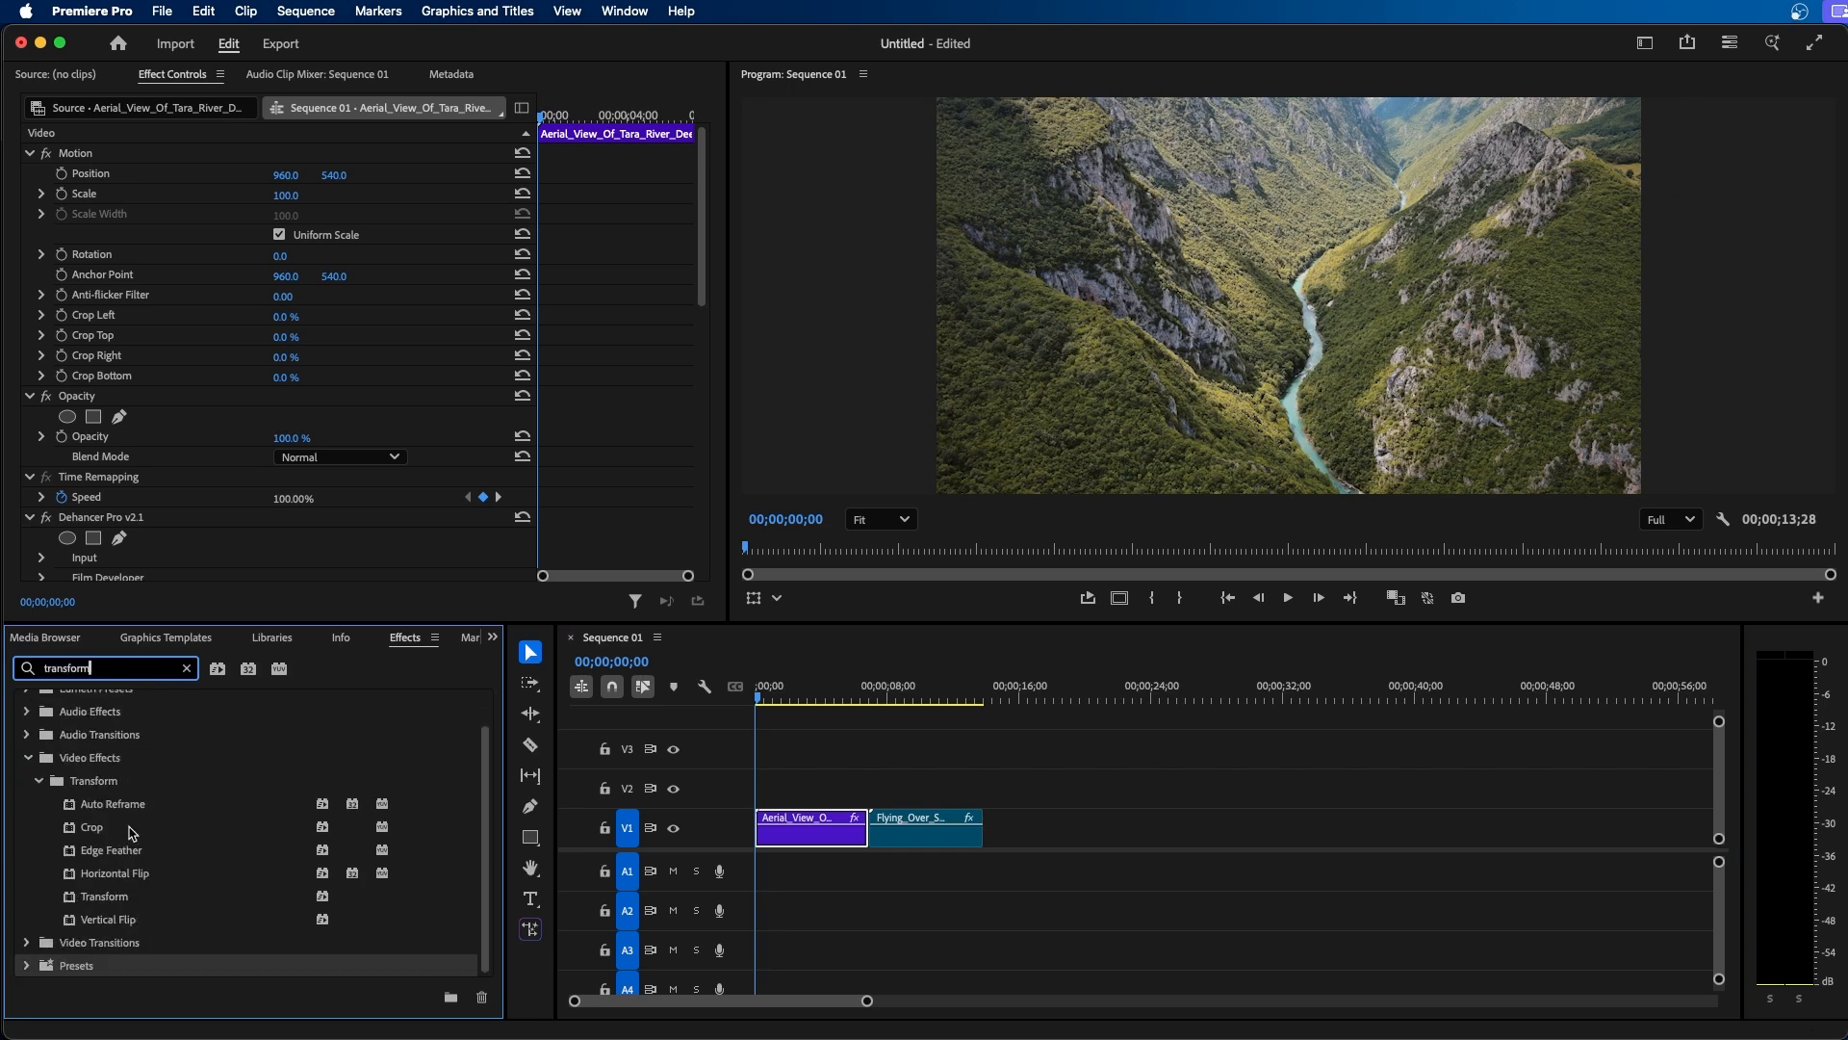
left_click_drag(121, 897, 825, 828)
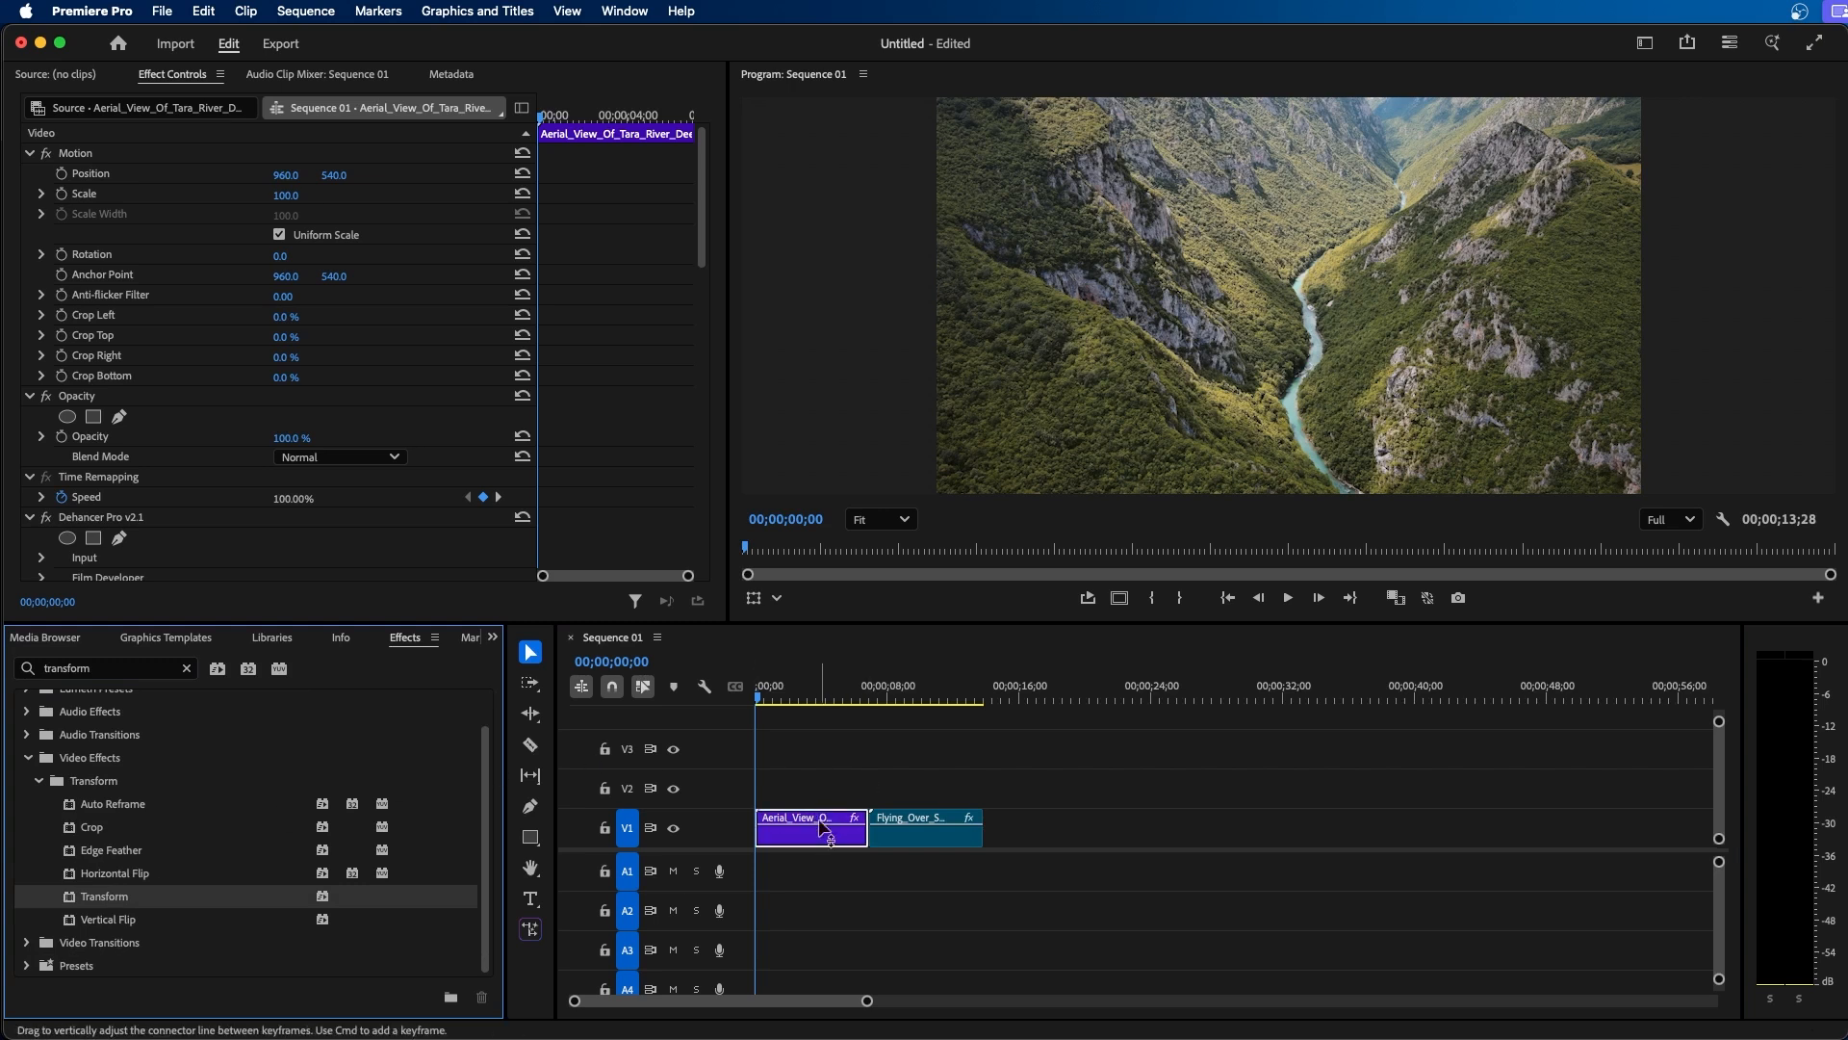
scroll(115, 519, "down", 10)
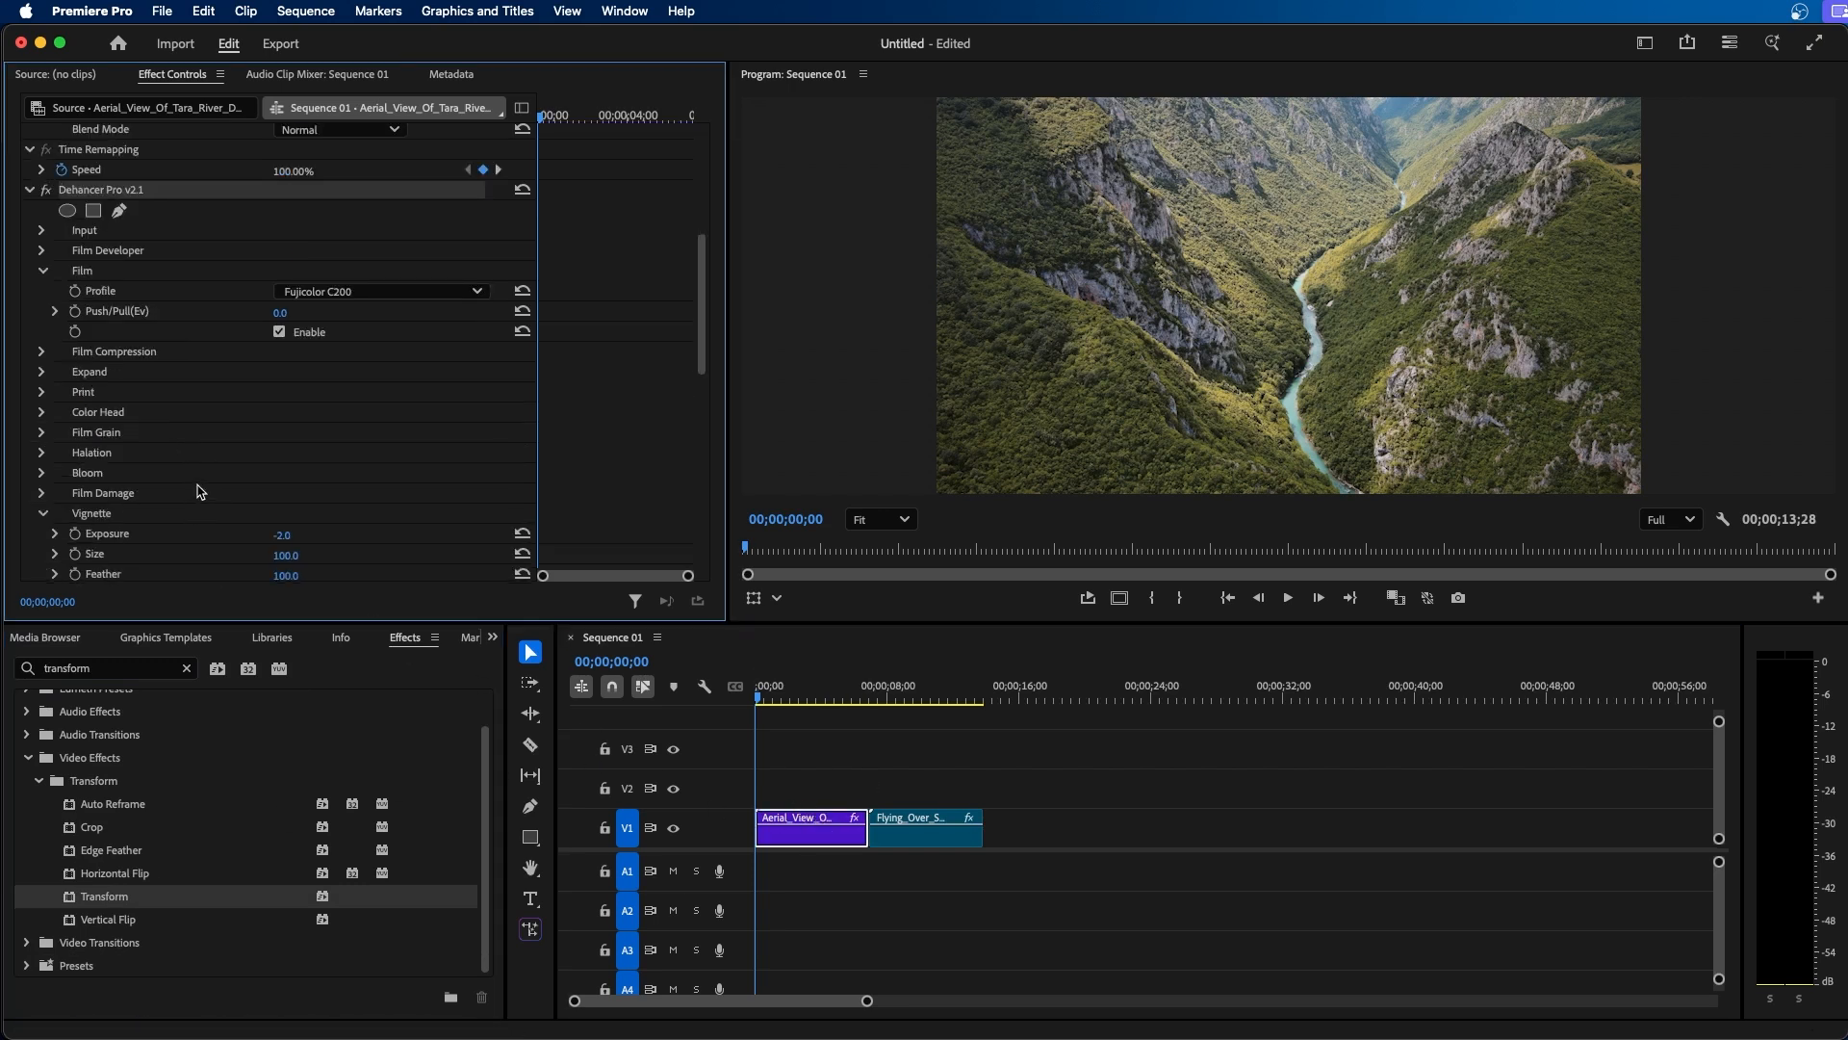
left_click(87, 247)
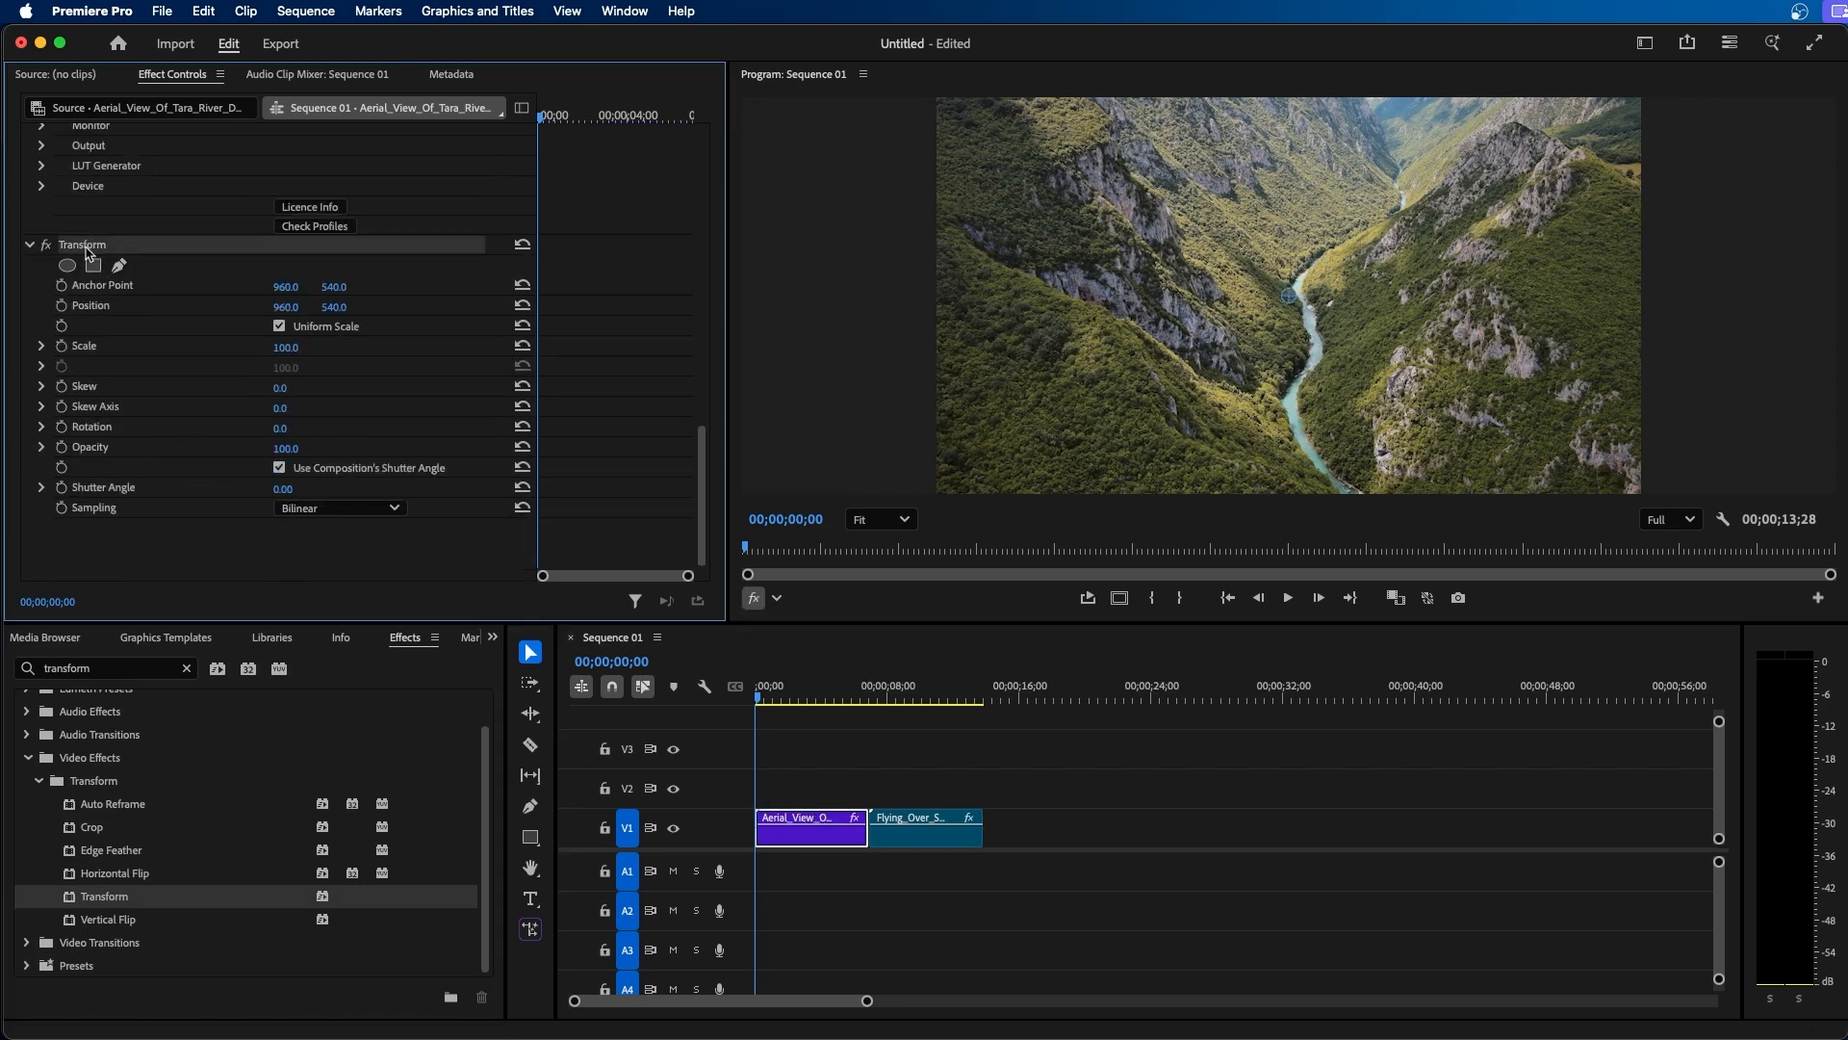
Step: Animate the Transform Scale with a keyframe at 00;00;00;00 and 110 at 00;00;04;21, and play back the zoom
left_click(61, 349)
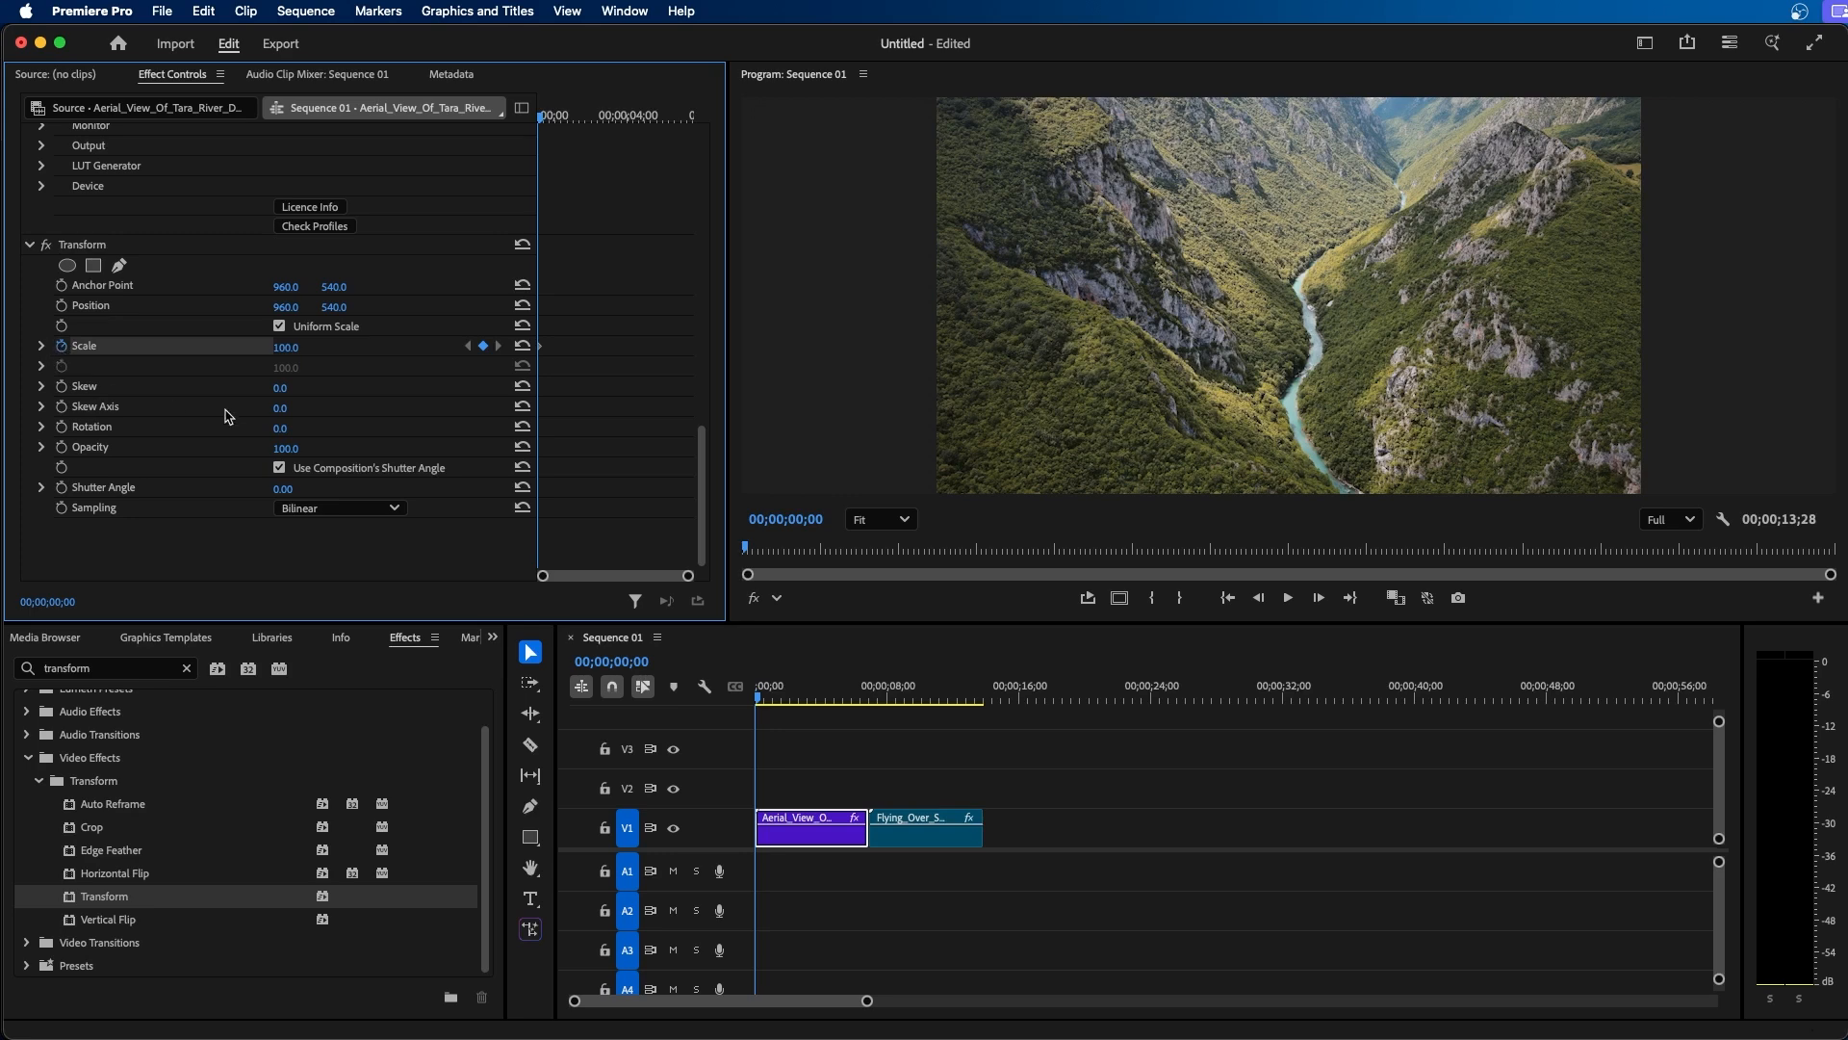
left_click(644, 117)
left_click(288, 347)
type("110")
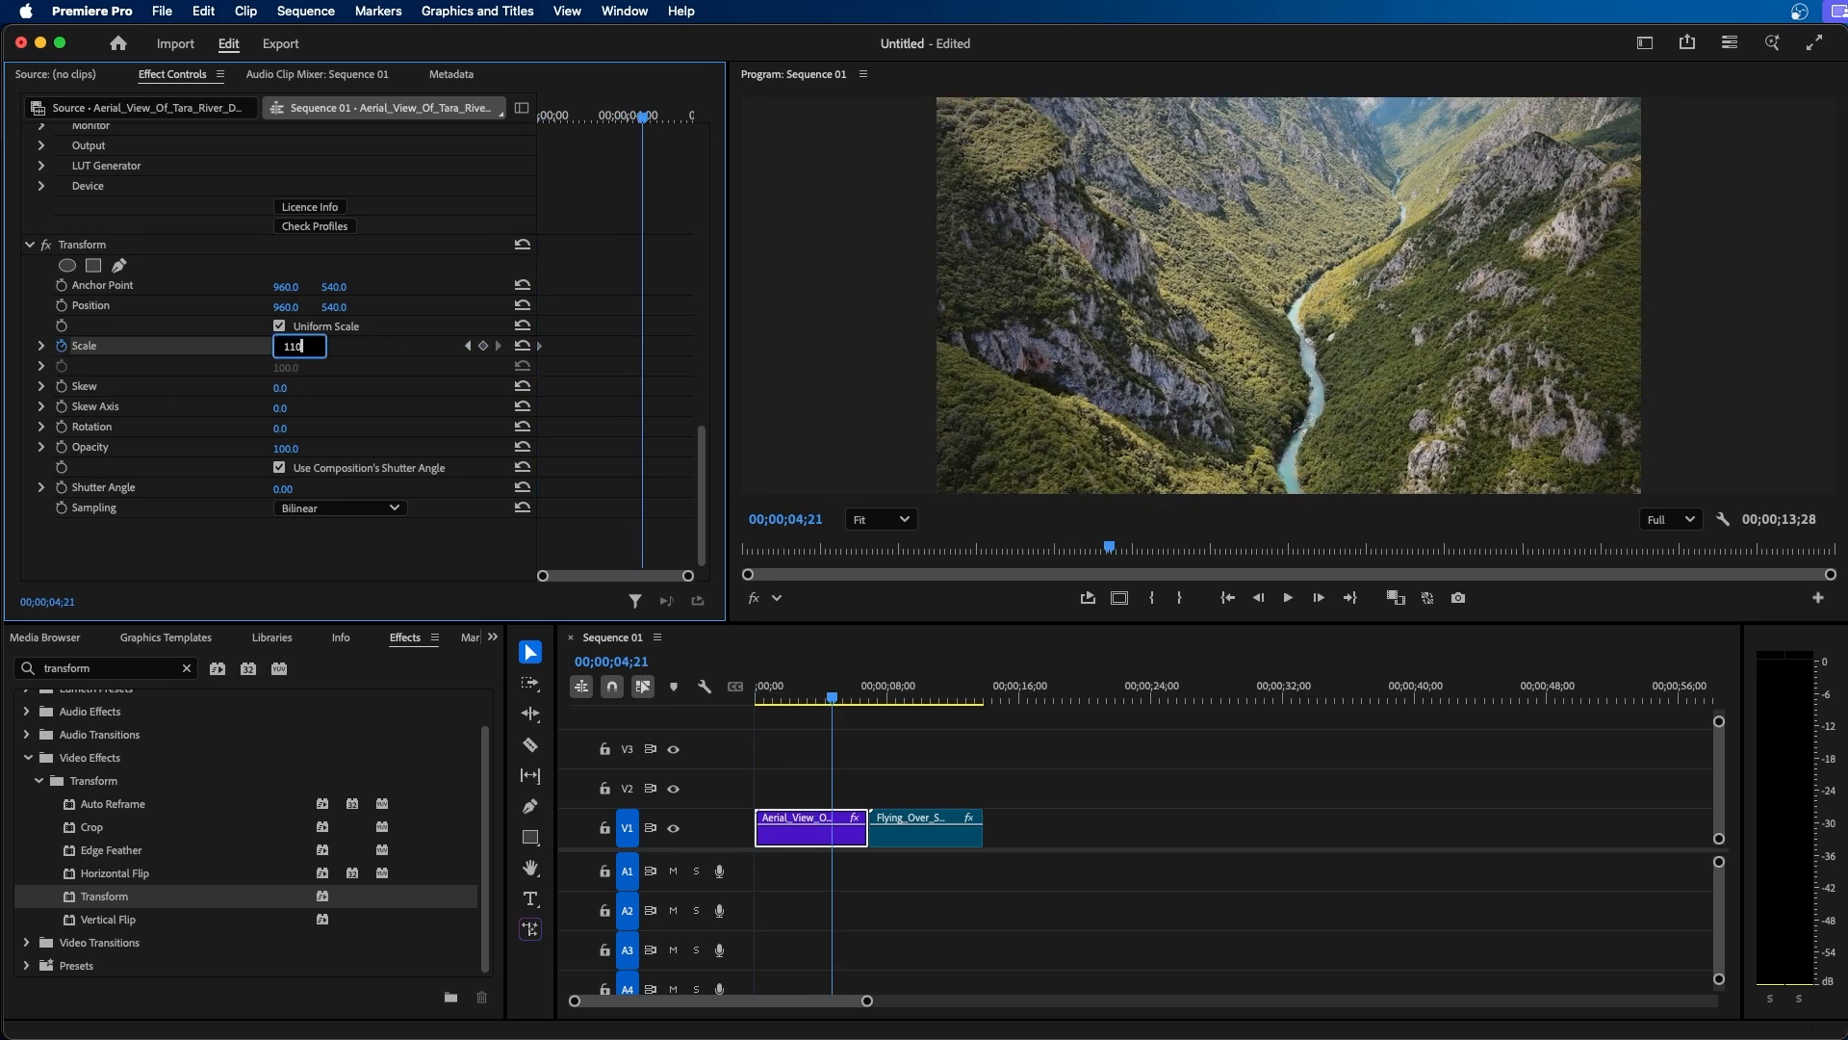
key("Return")
key("Home")
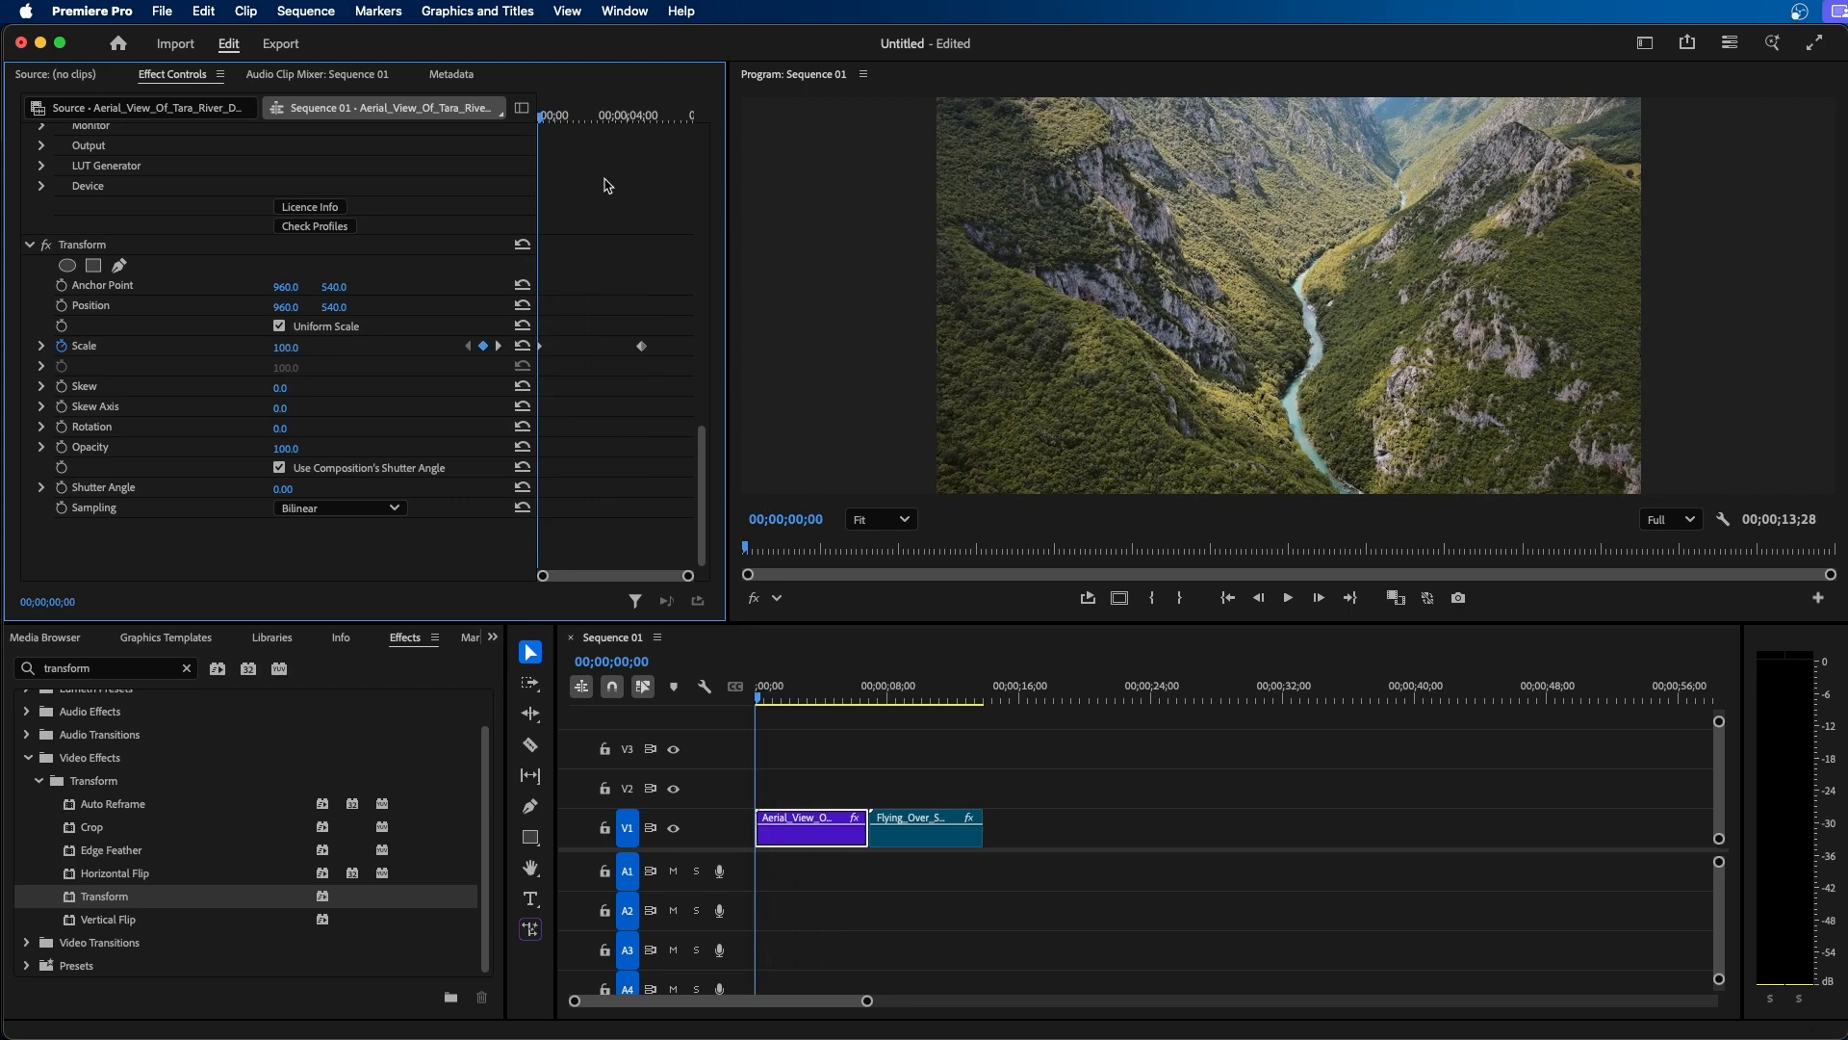
key("space")
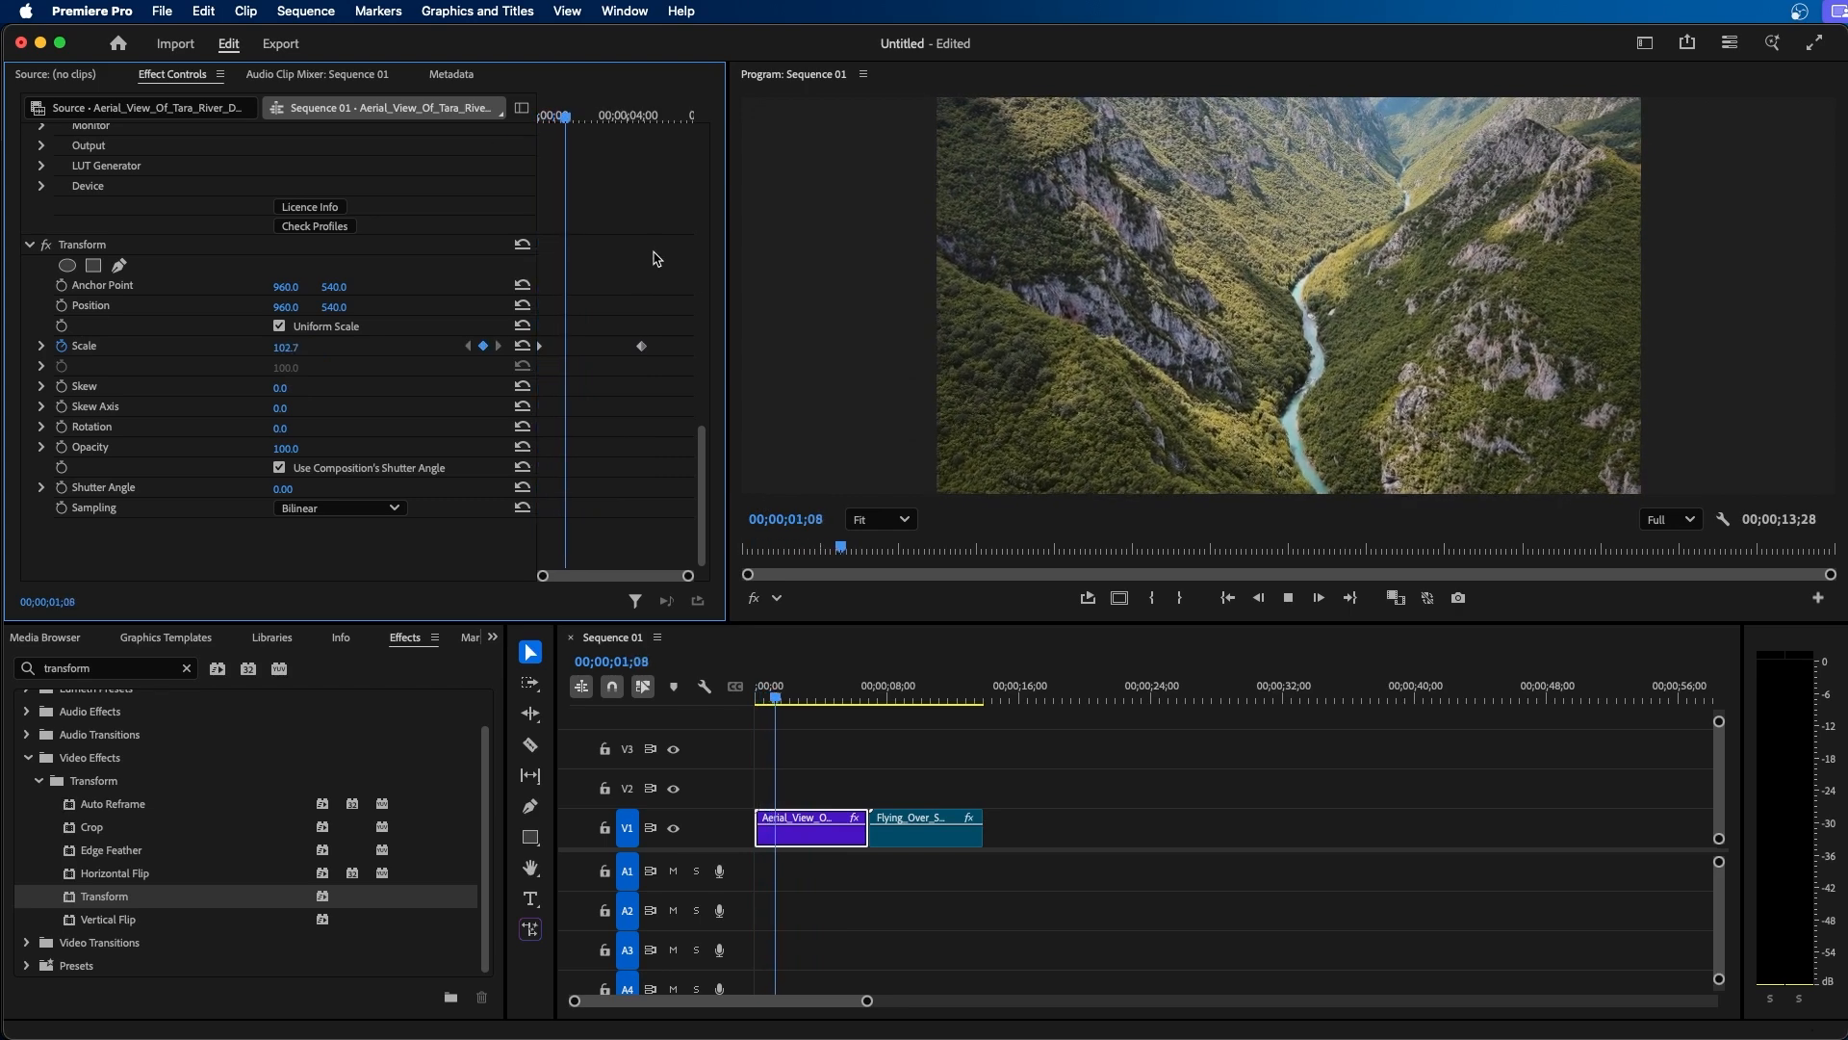
Step: Save the keyframed Transform effect as a preset named "Zoom In Scale" with the type Scale
left_click(82, 244)
right_click(85, 248)
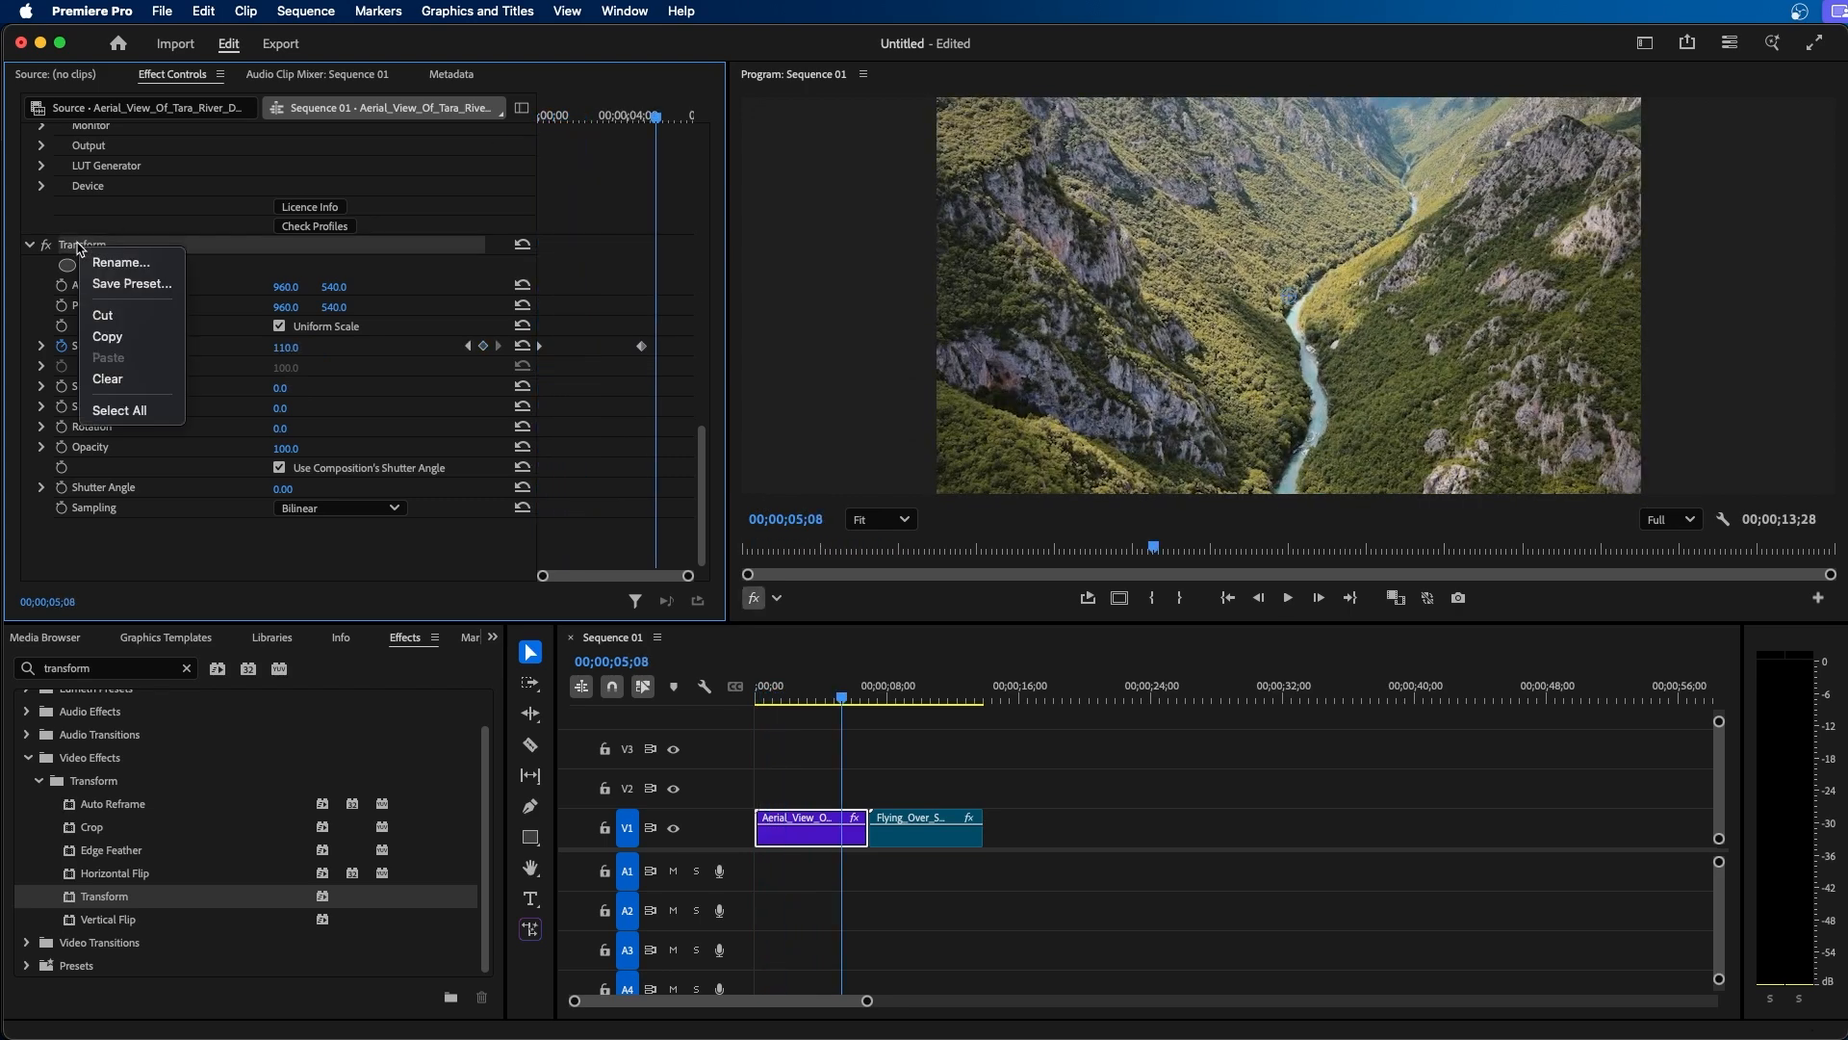
left_click(133, 284)
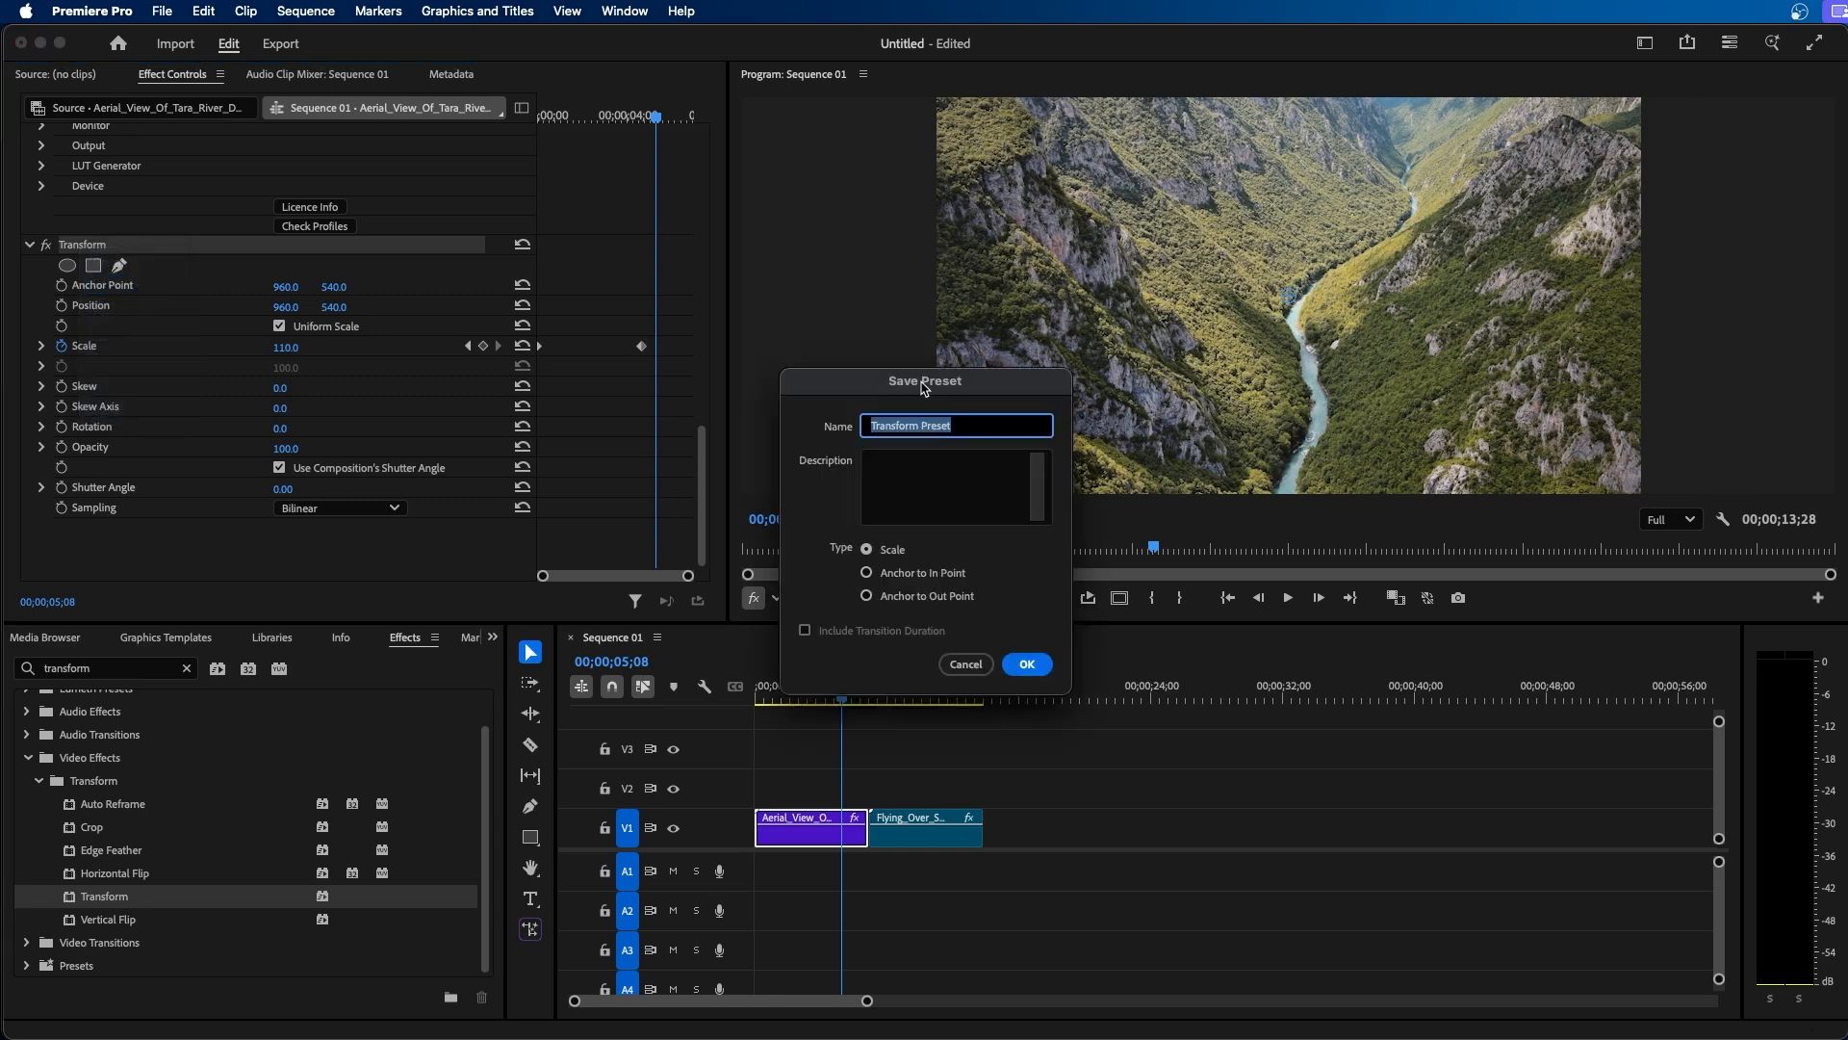
type("Zoom In")
left_click(865, 572)
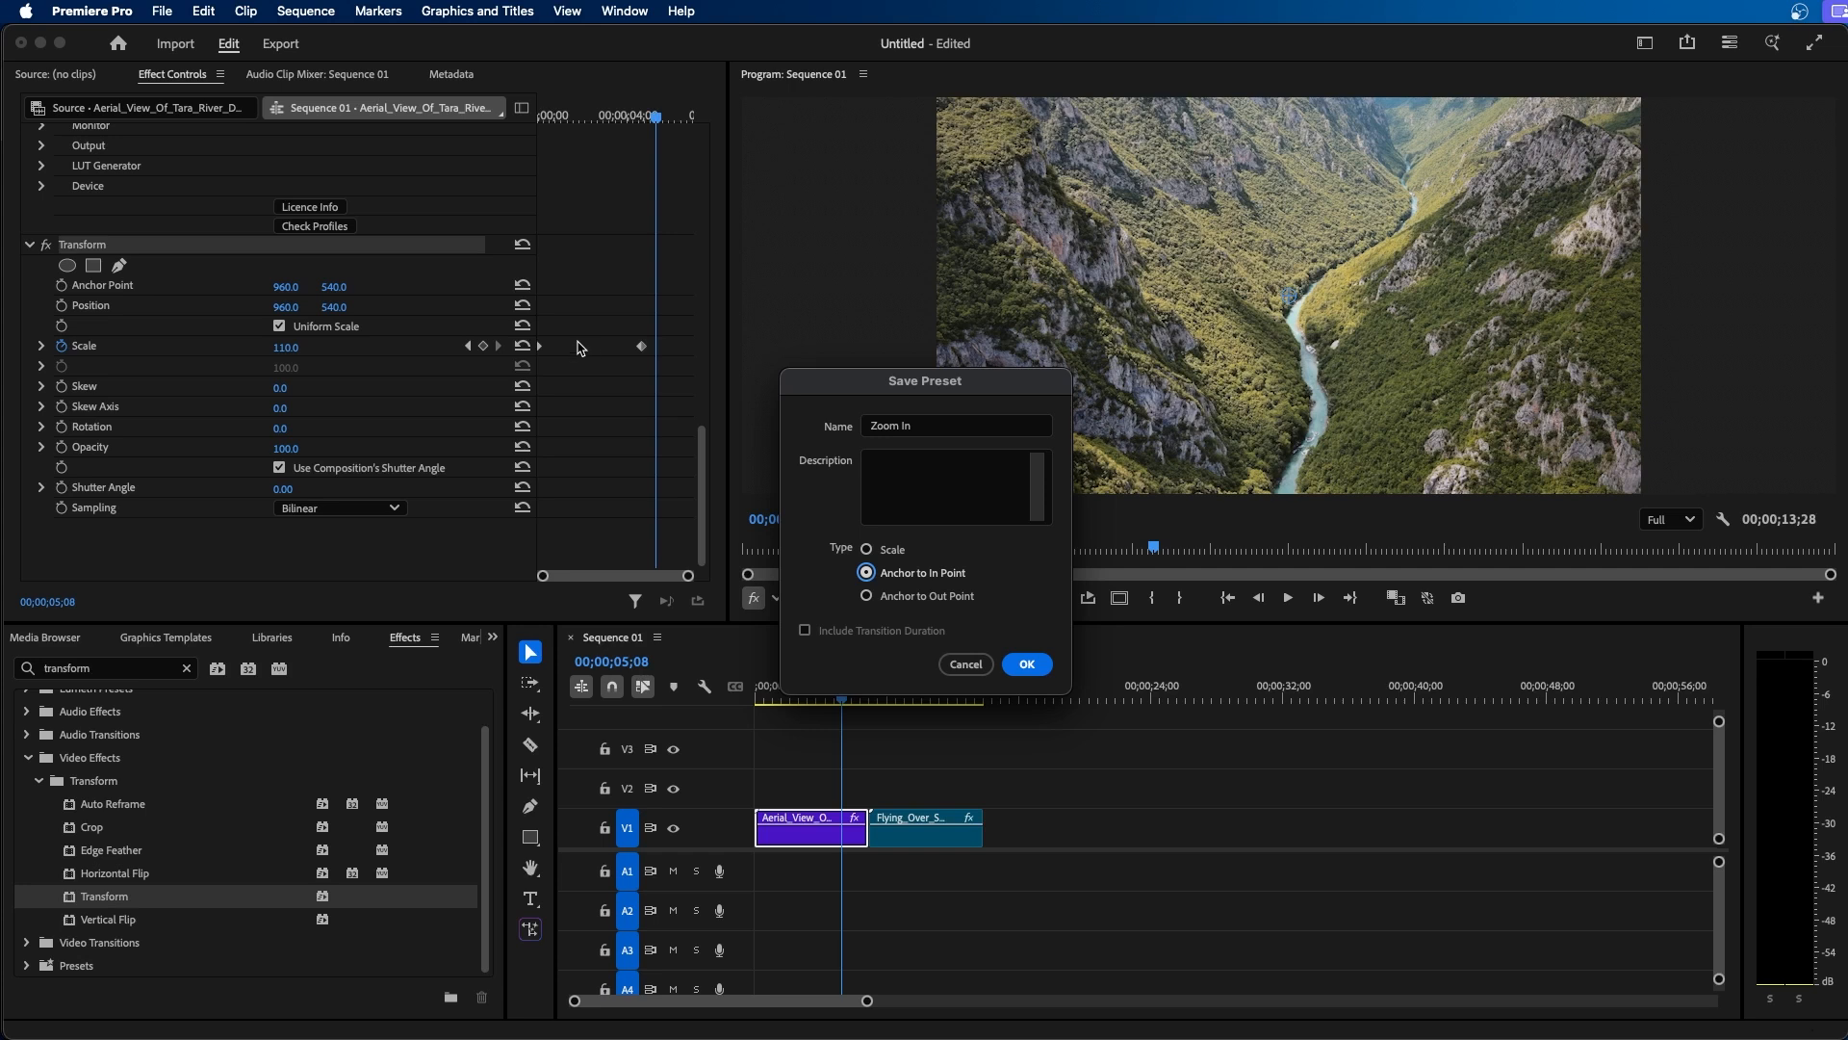
left_click(867, 596)
left_click(917, 575)
left_click(888, 555)
left_click(958, 426)
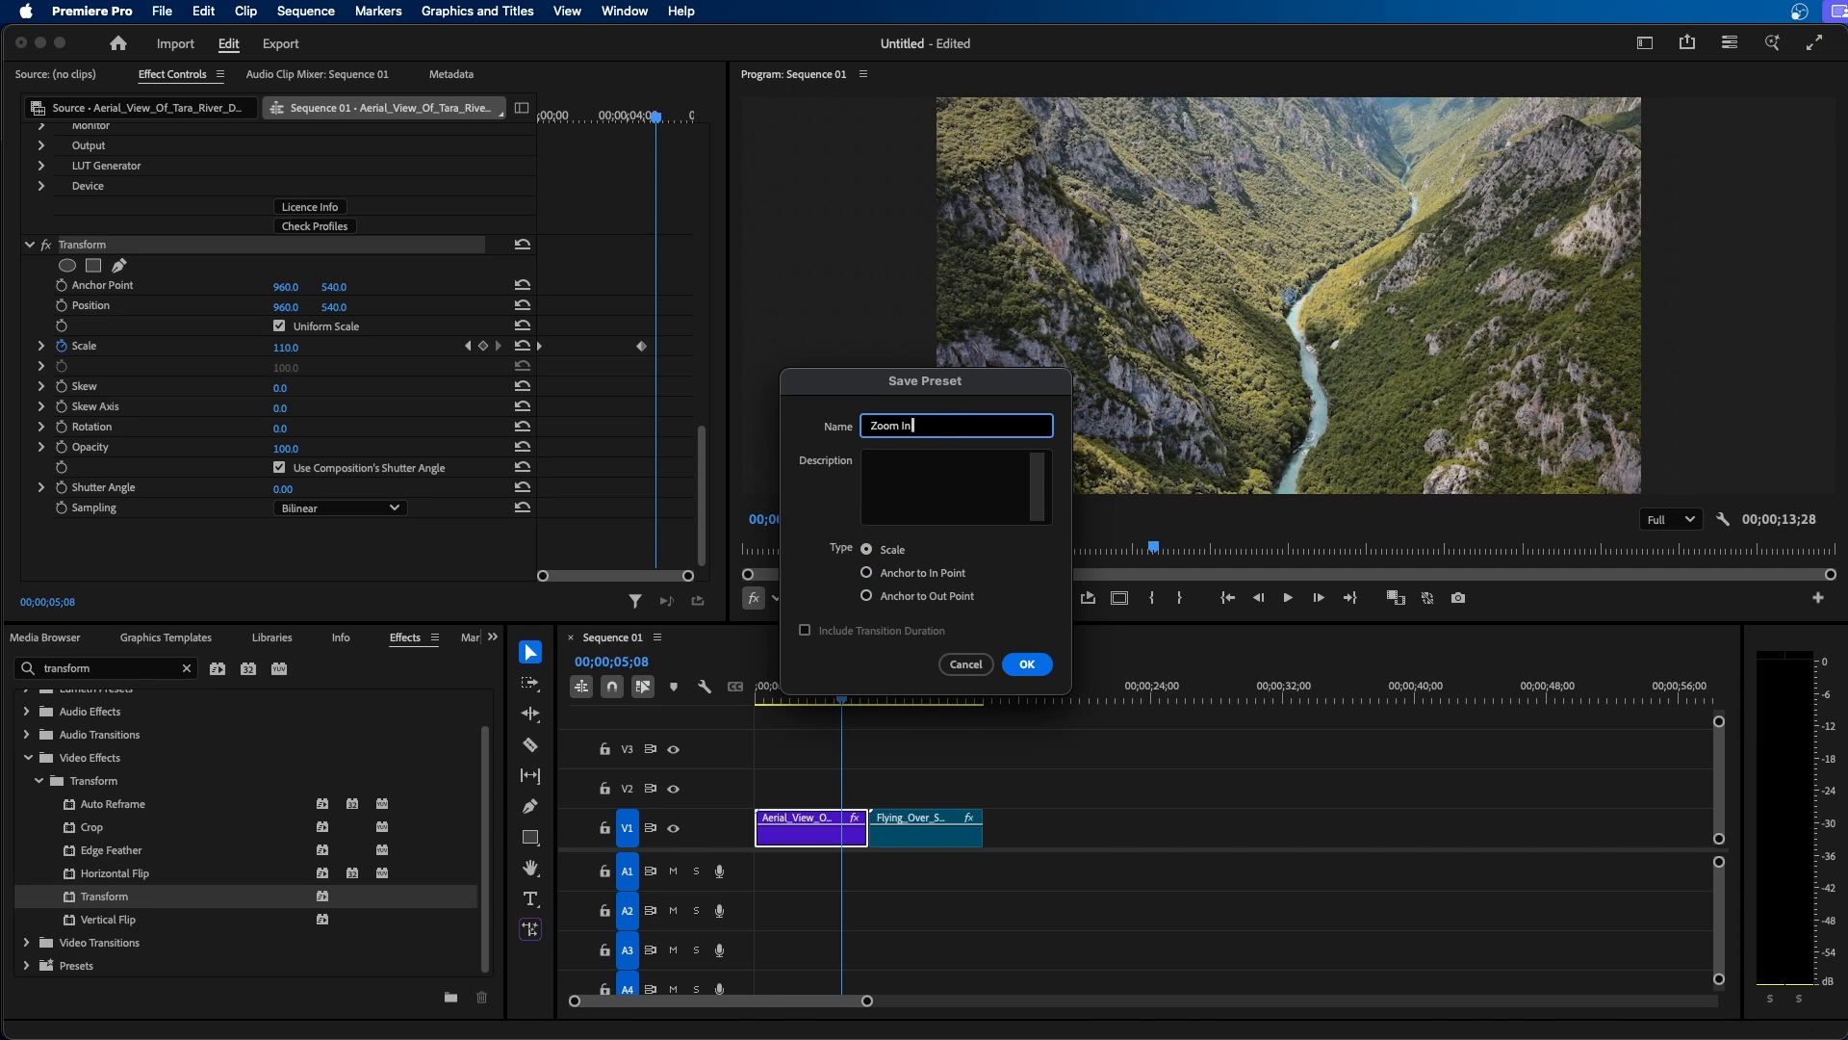
left_click(1027, 664)
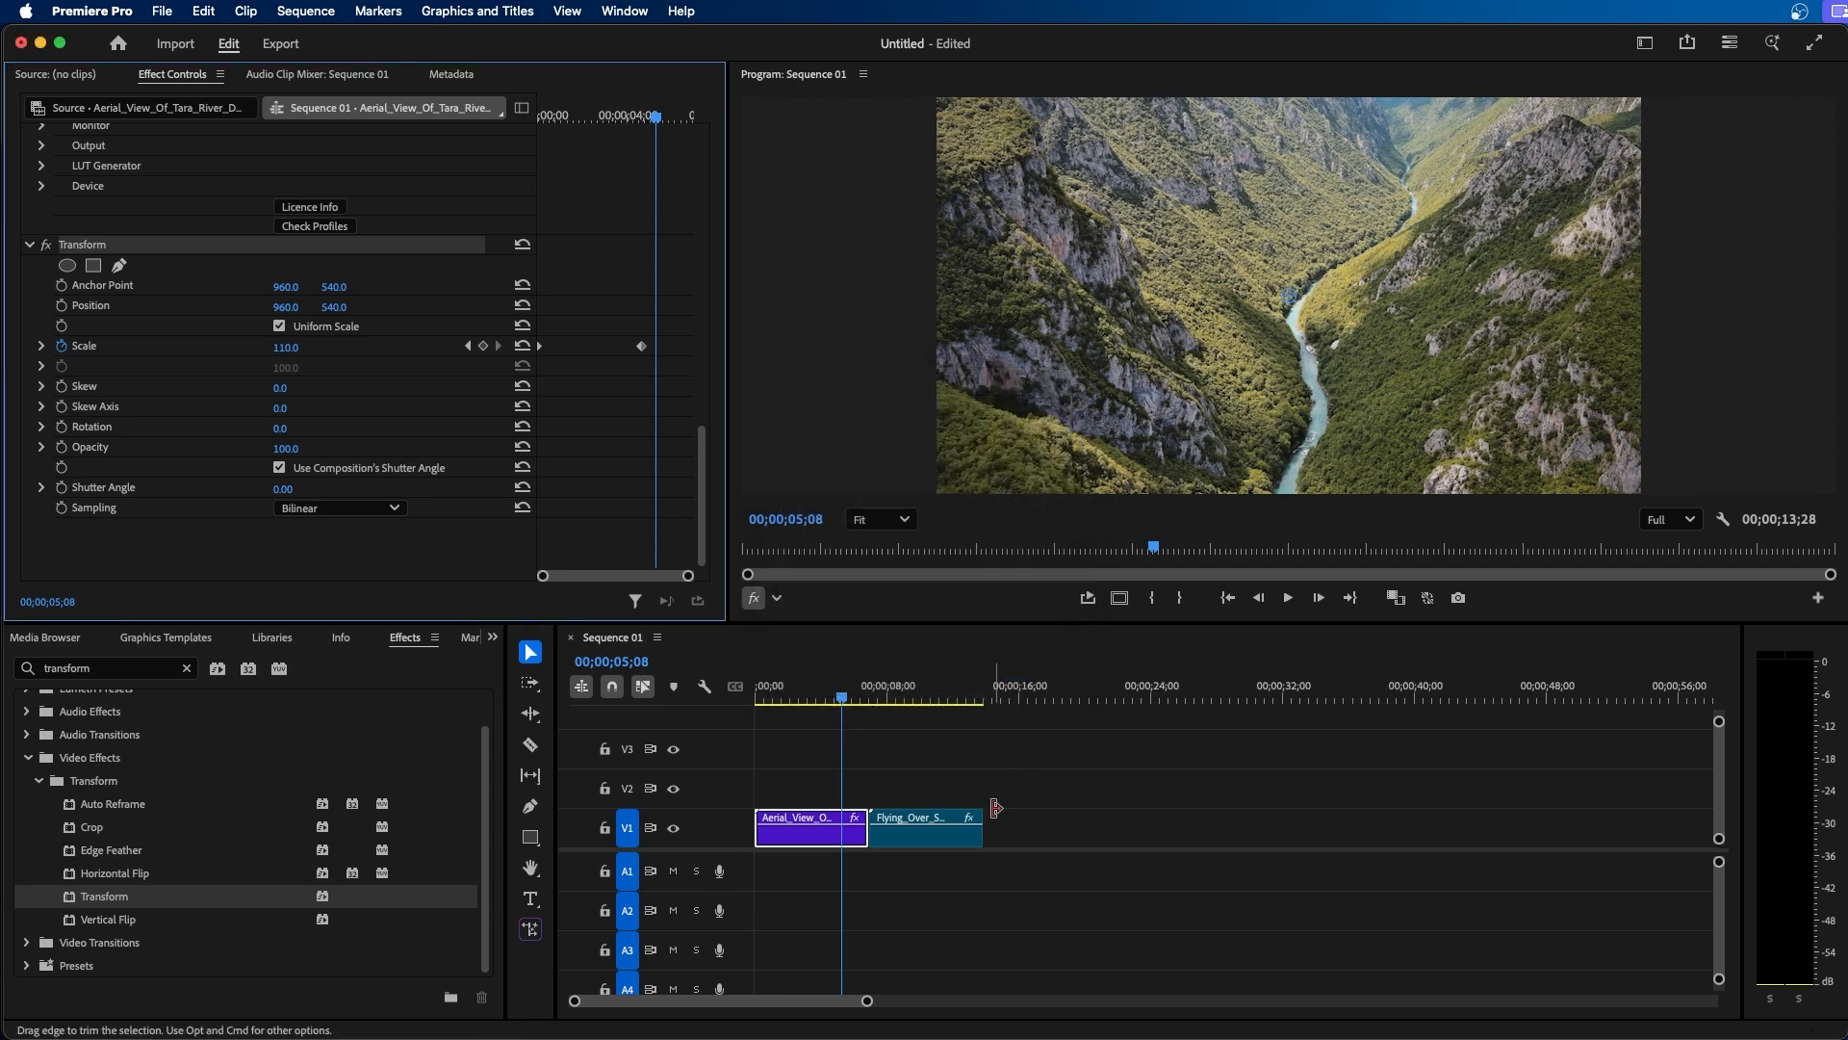
Step: Trim the end of the Flying_Over_Skogafoss waterfall clip to 00;00;08;05 and select the shortened clip
left_click_drag(995, 808, 886, 839)
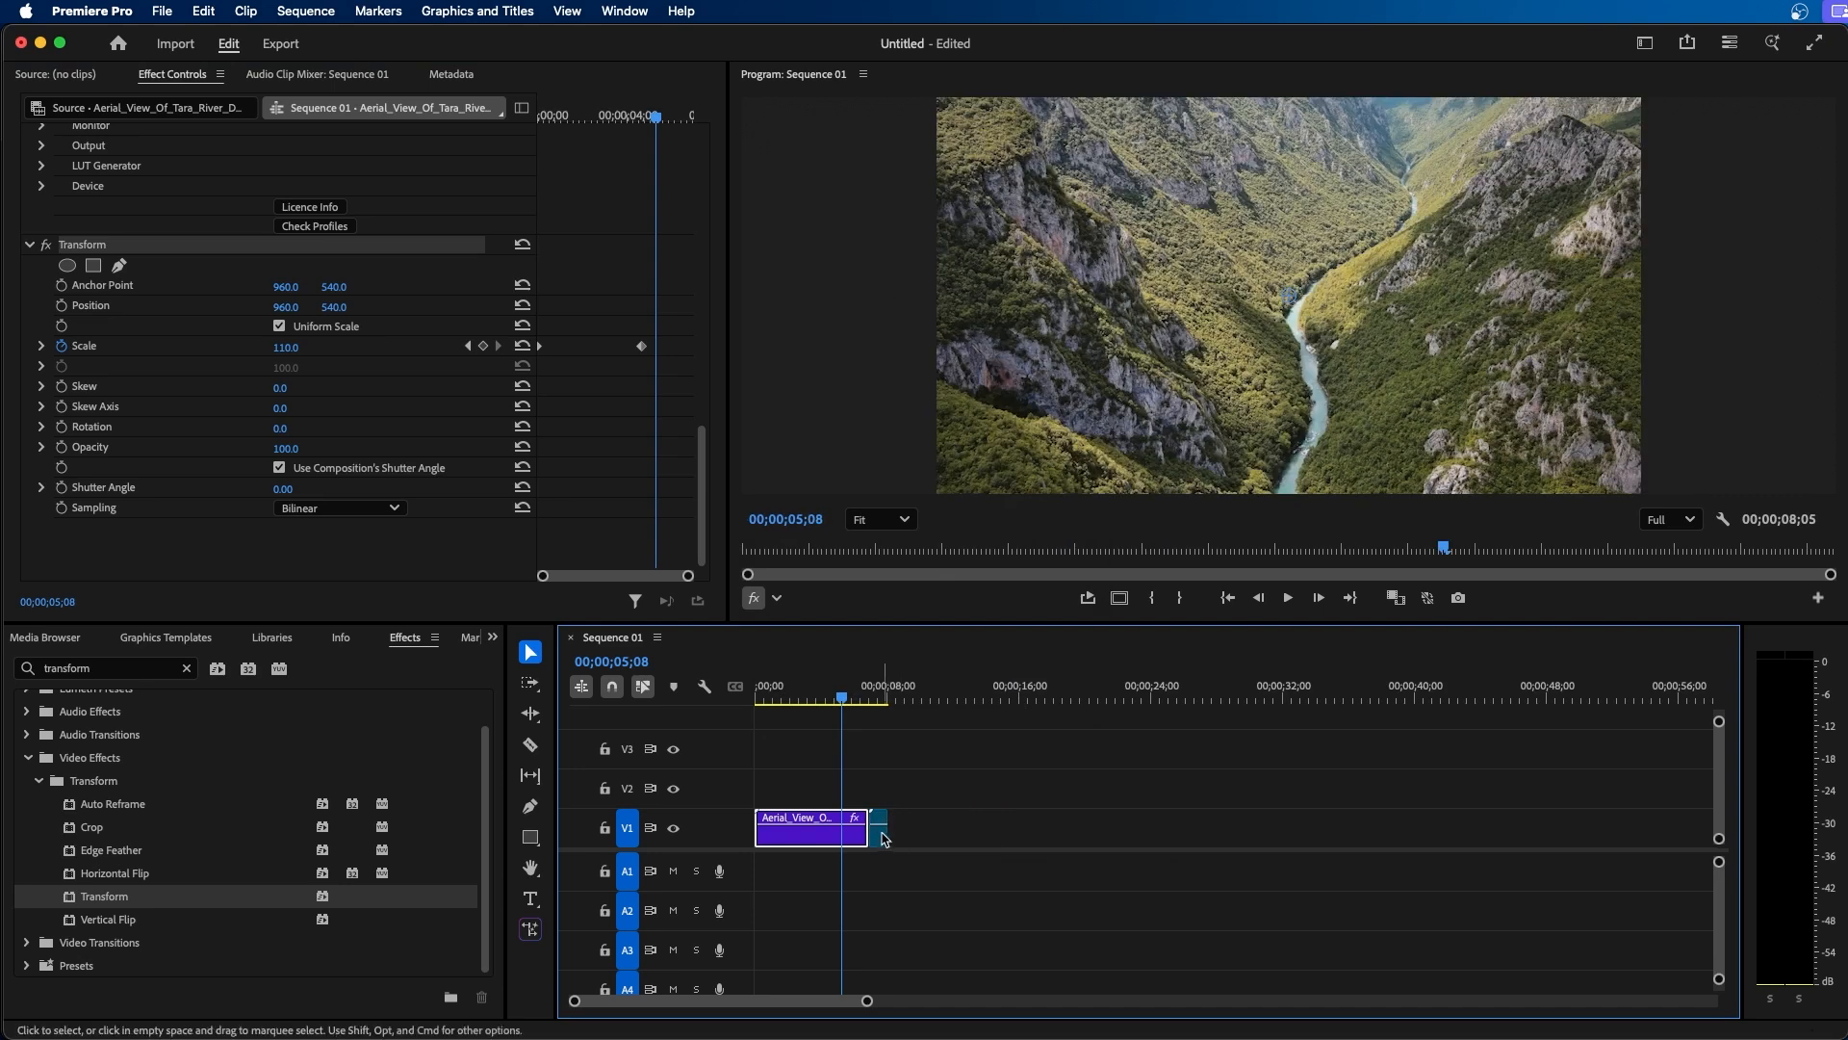
left_click(885, 839)
left_click(818, 838)
left_click(878, 841)
Step: Clear the effects search, expand Presets and apply the Zoom In Scale preset to the shortened waterfall clip
left_click(187, 668)
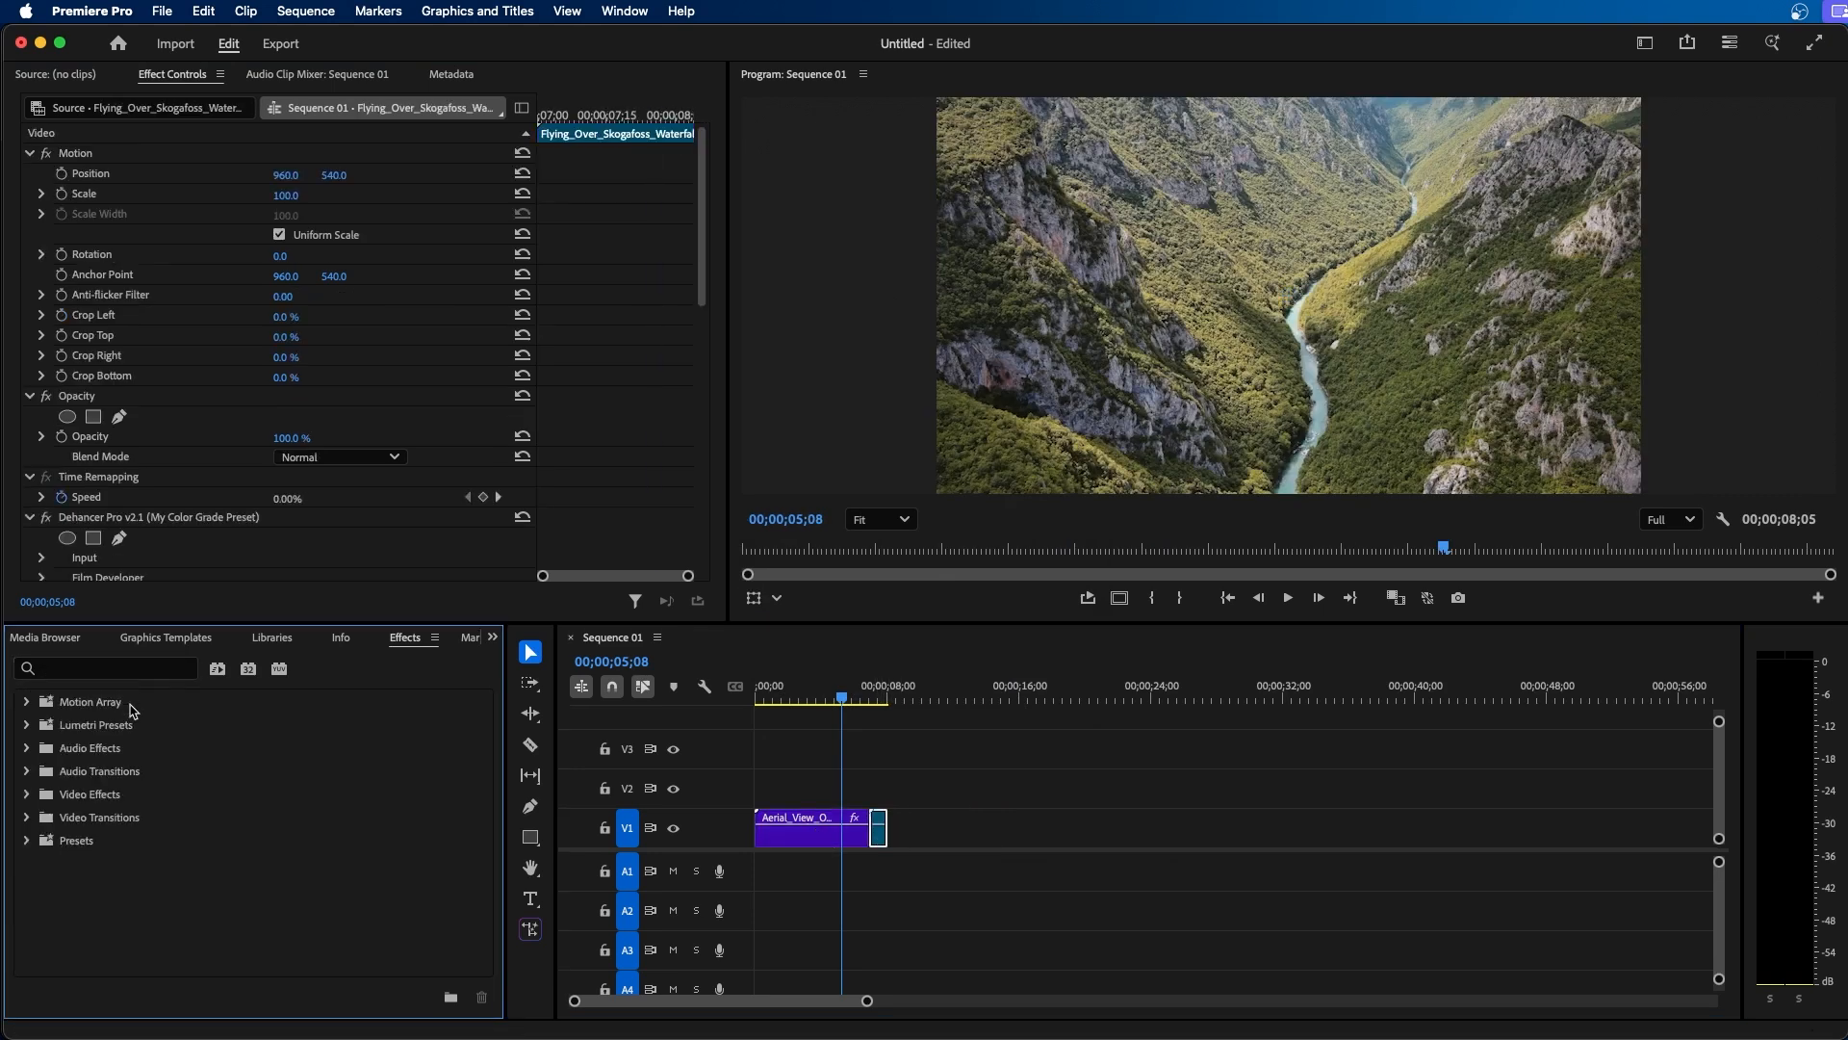
left_click(27, 840)
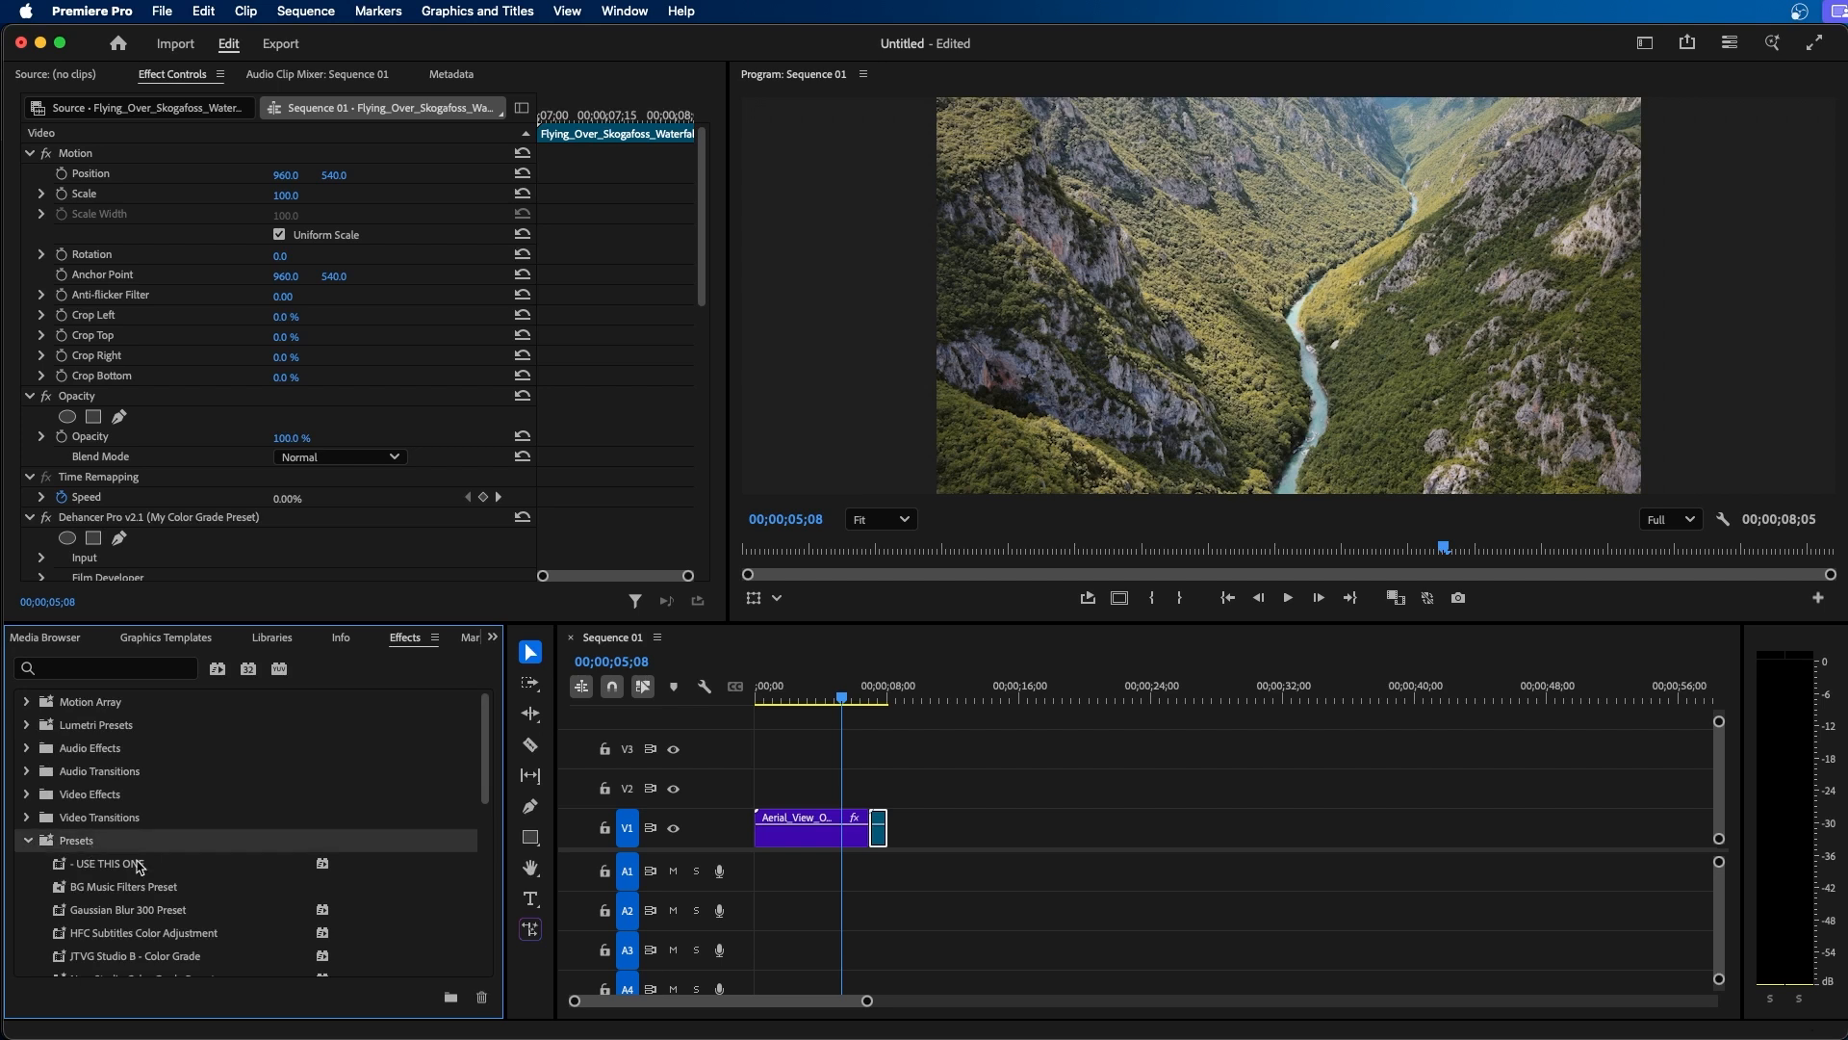
scroll(140, 866, "down", 5)
scroll(135, 866, "down", 3)
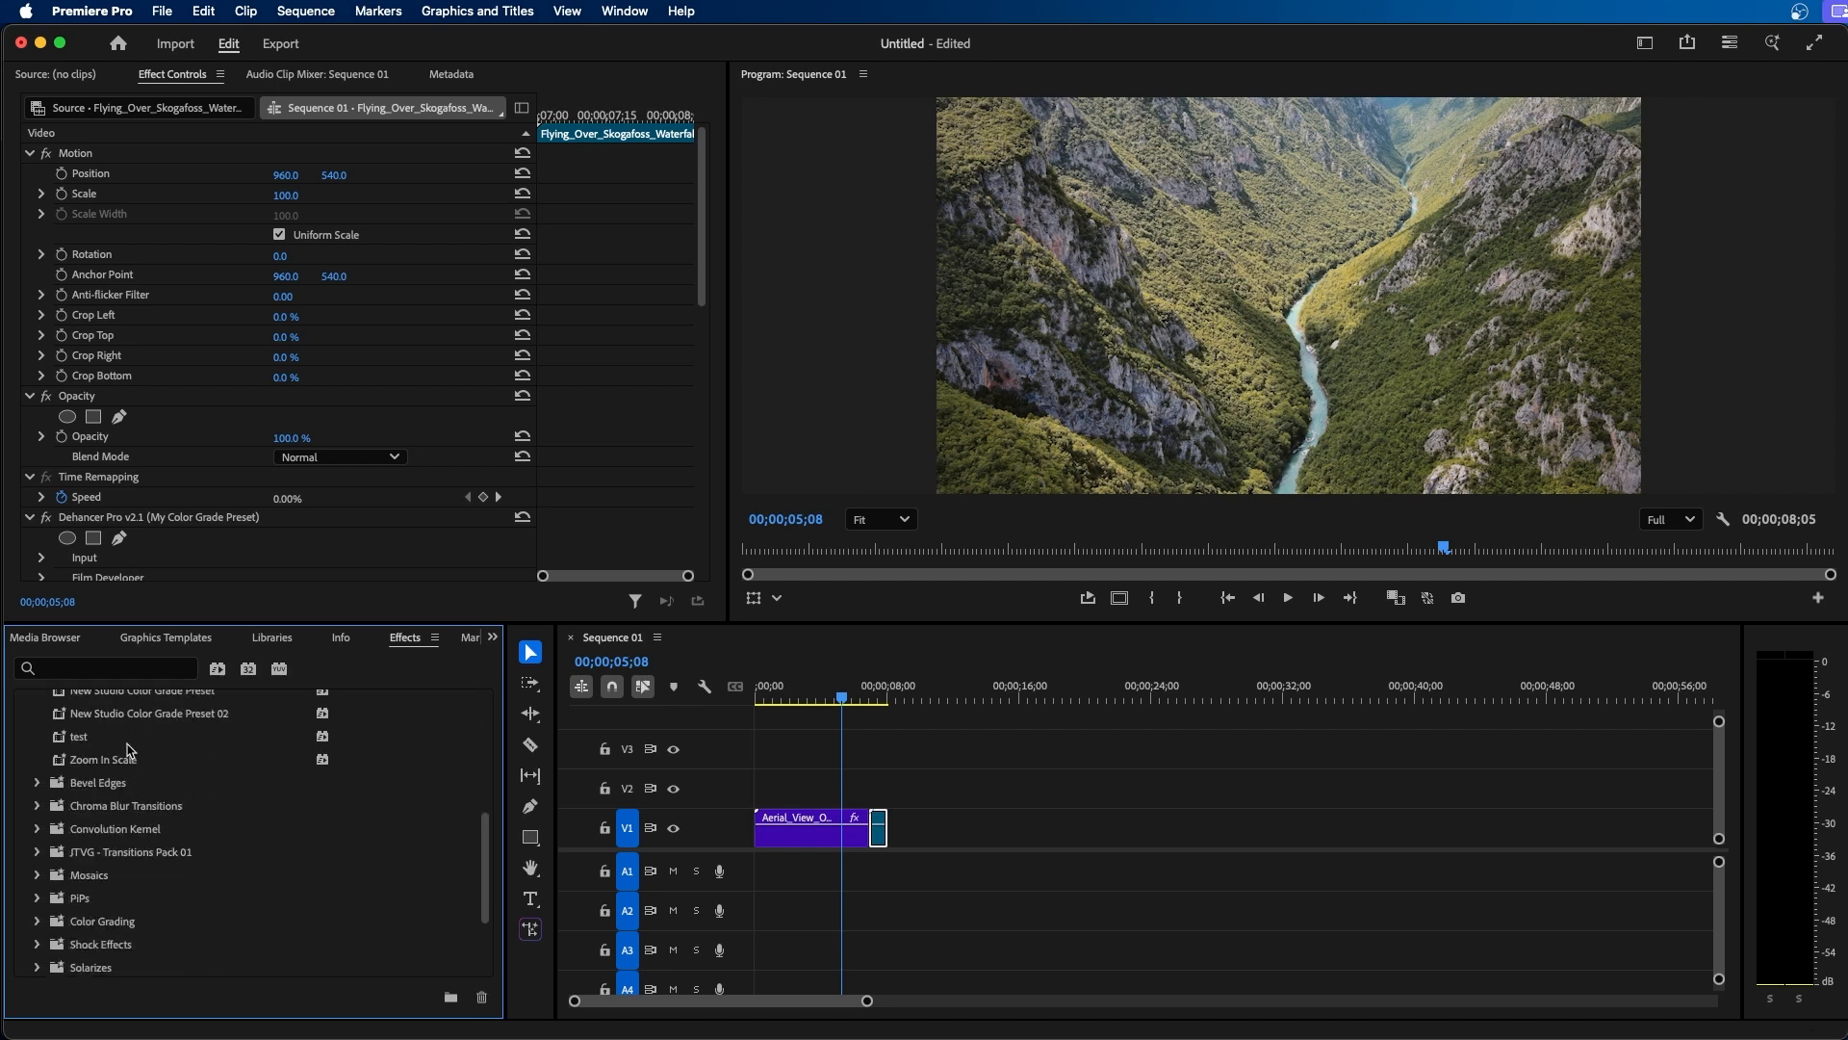
left_click_drag(101, 764, 878, 828)
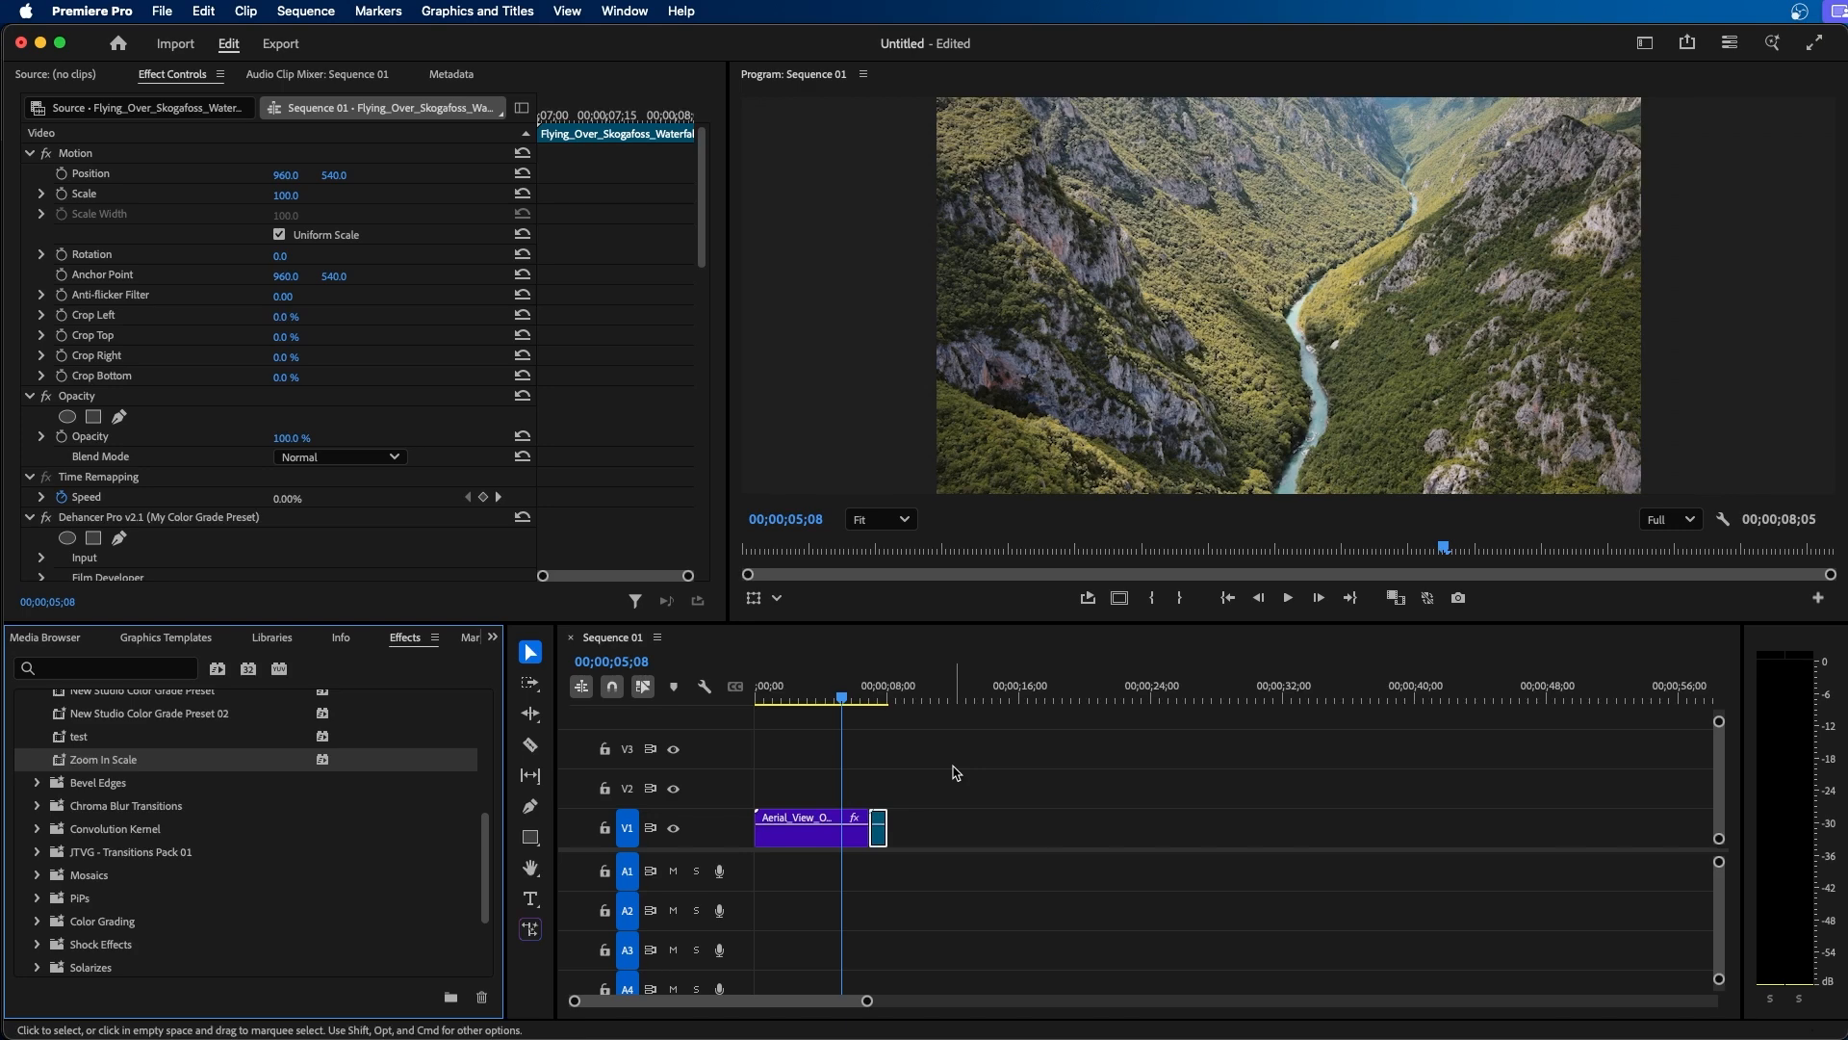
Step: Play the waterfall clip and examine the spacing of its Transform (Zoom In Scale) Scale keyframes
key("space")
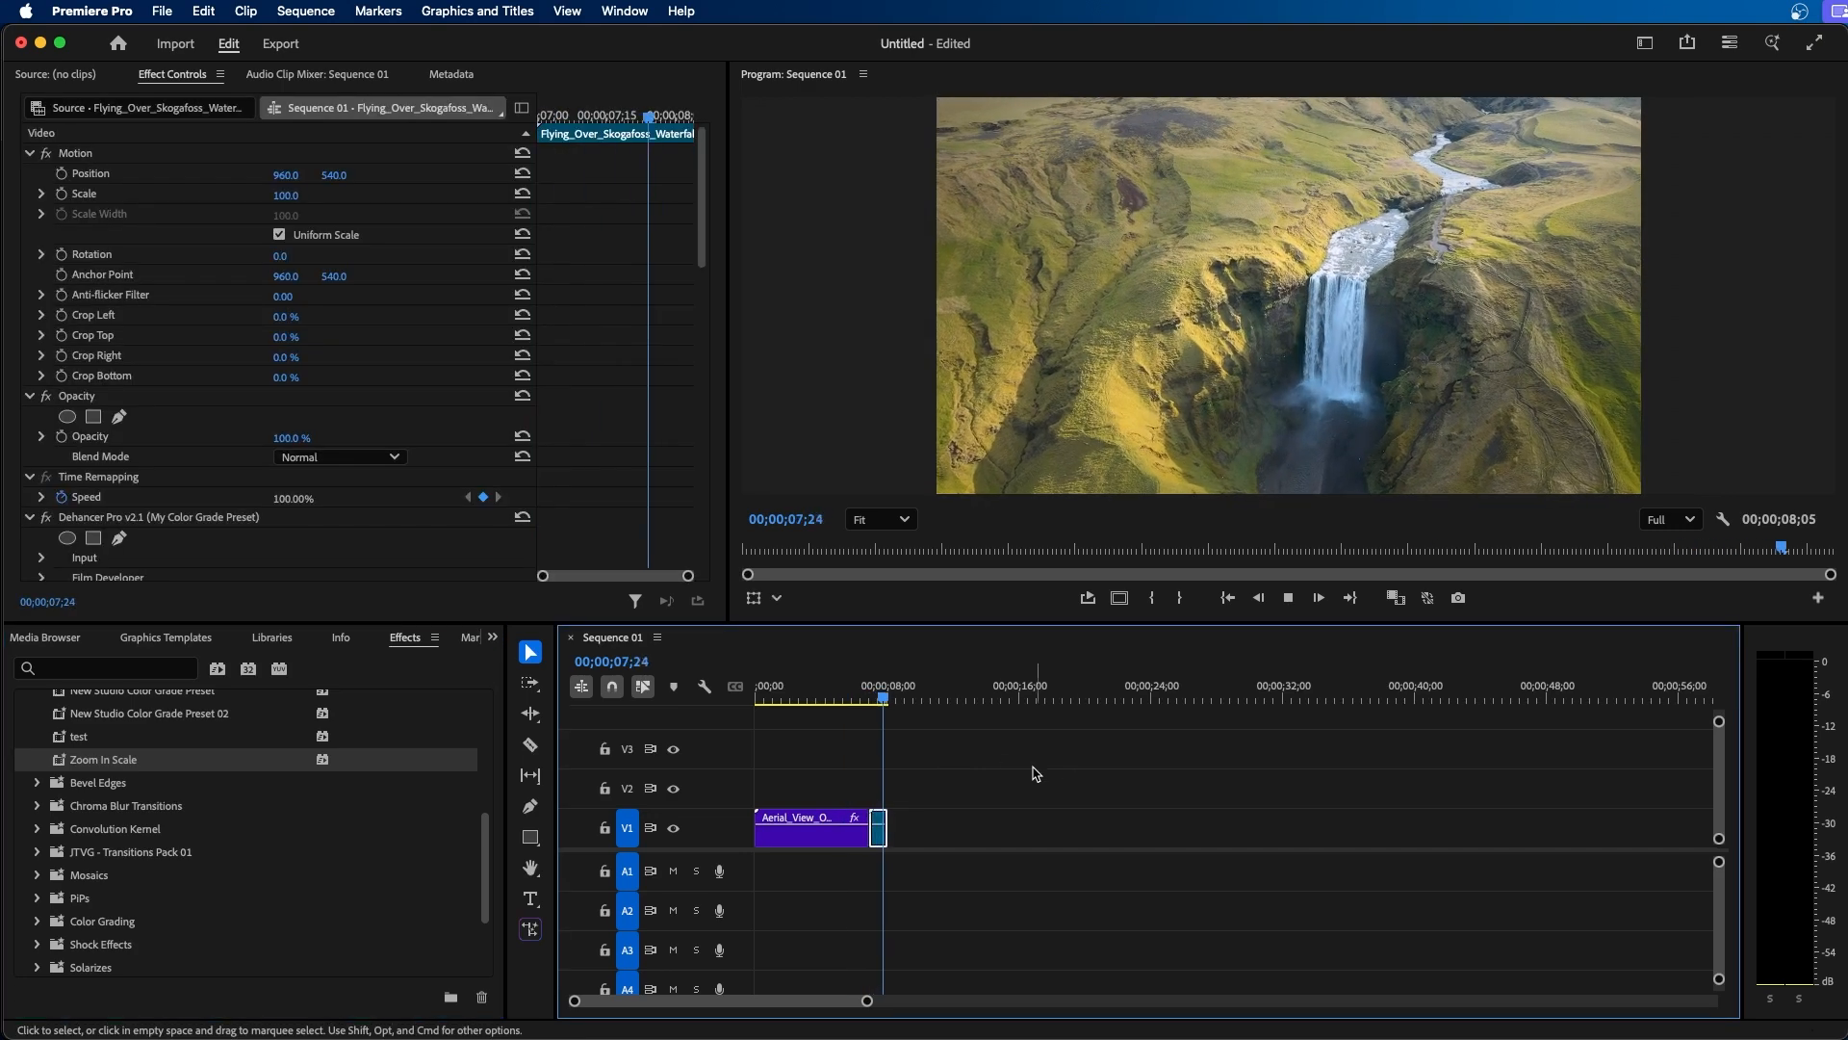
scroll(606, 428, "down", 10)
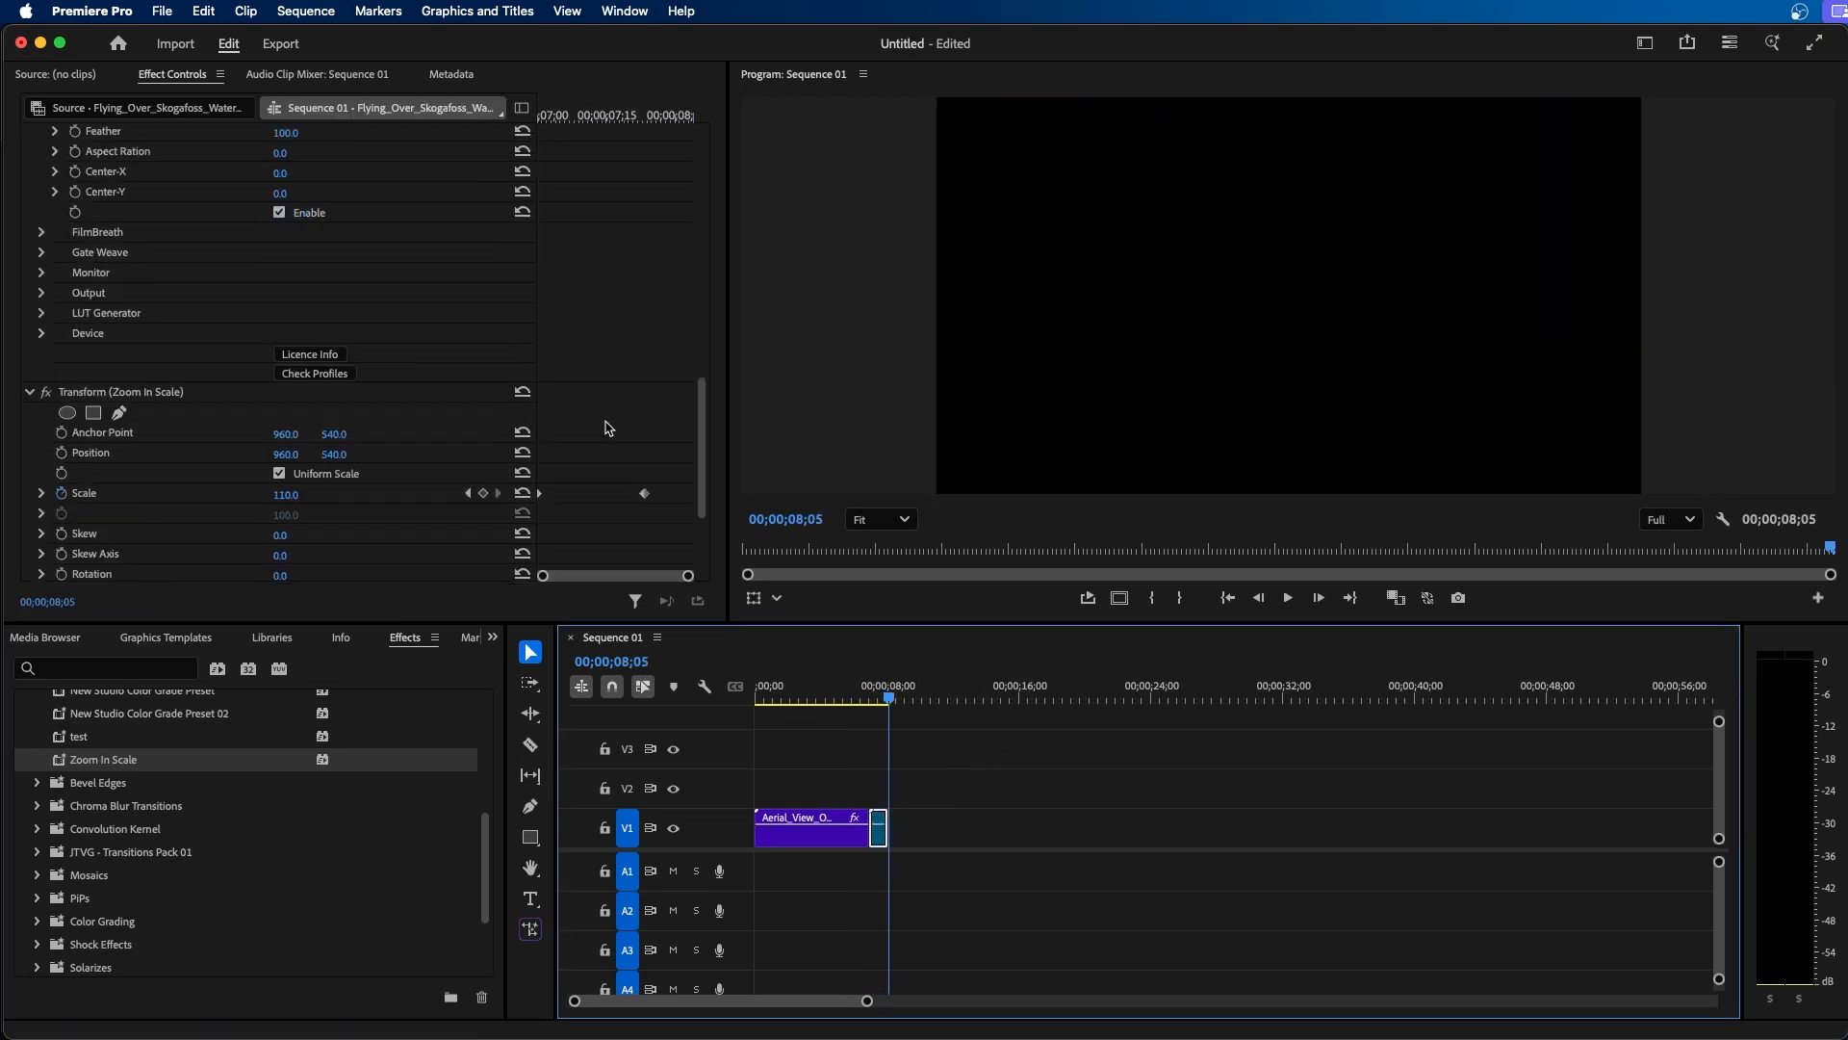
scroll(604, 395, "down", 4)
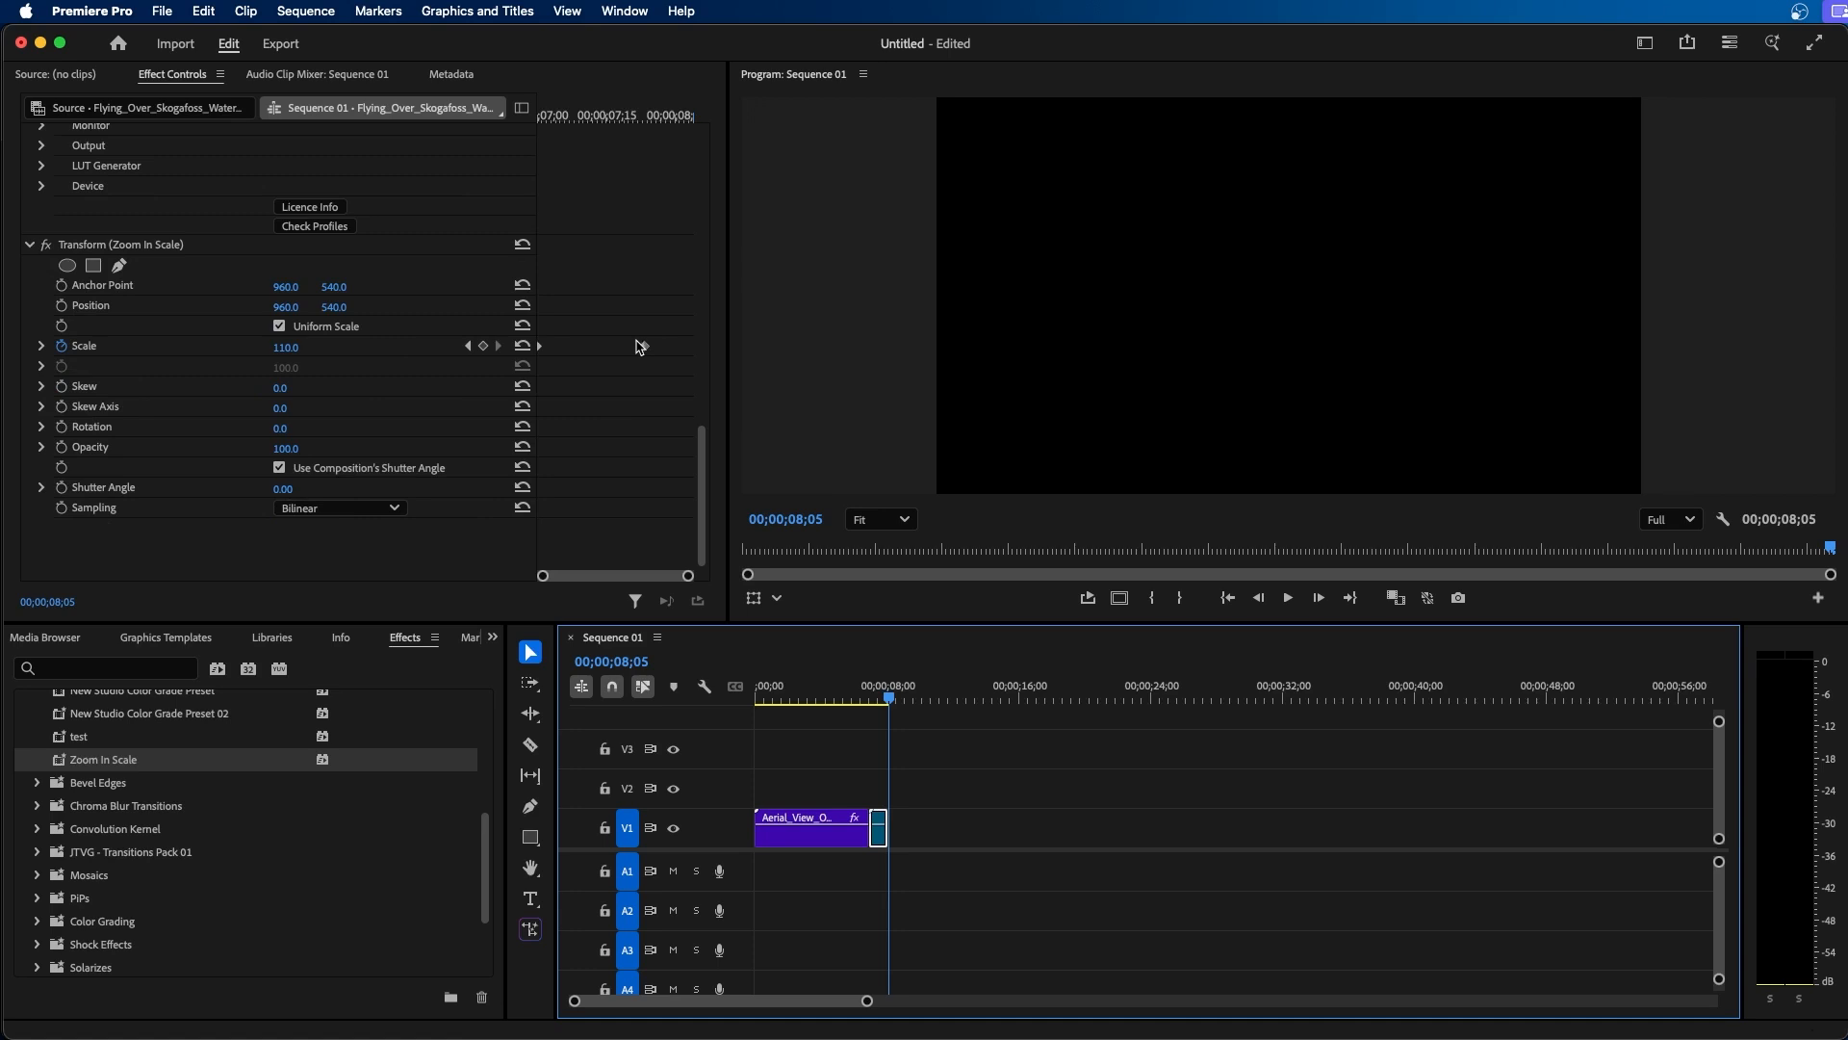
left_click(646, 350)
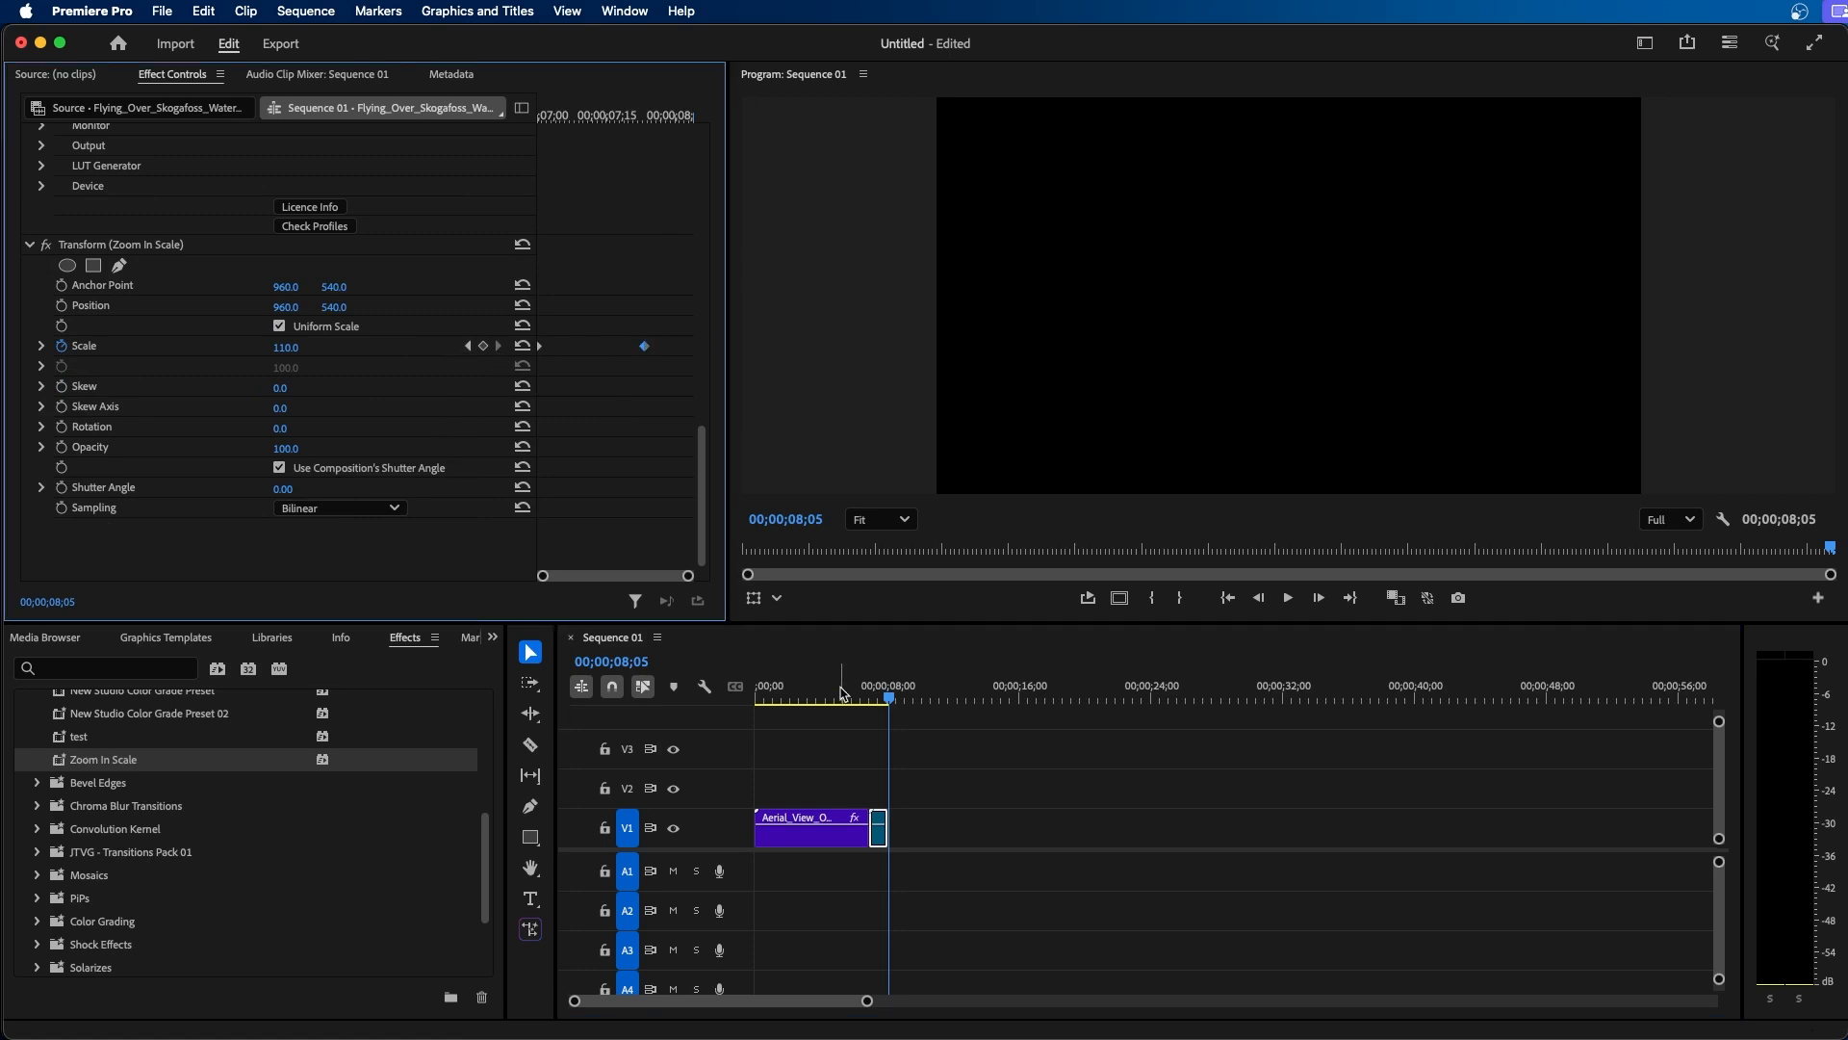
key("Up")
key("space")
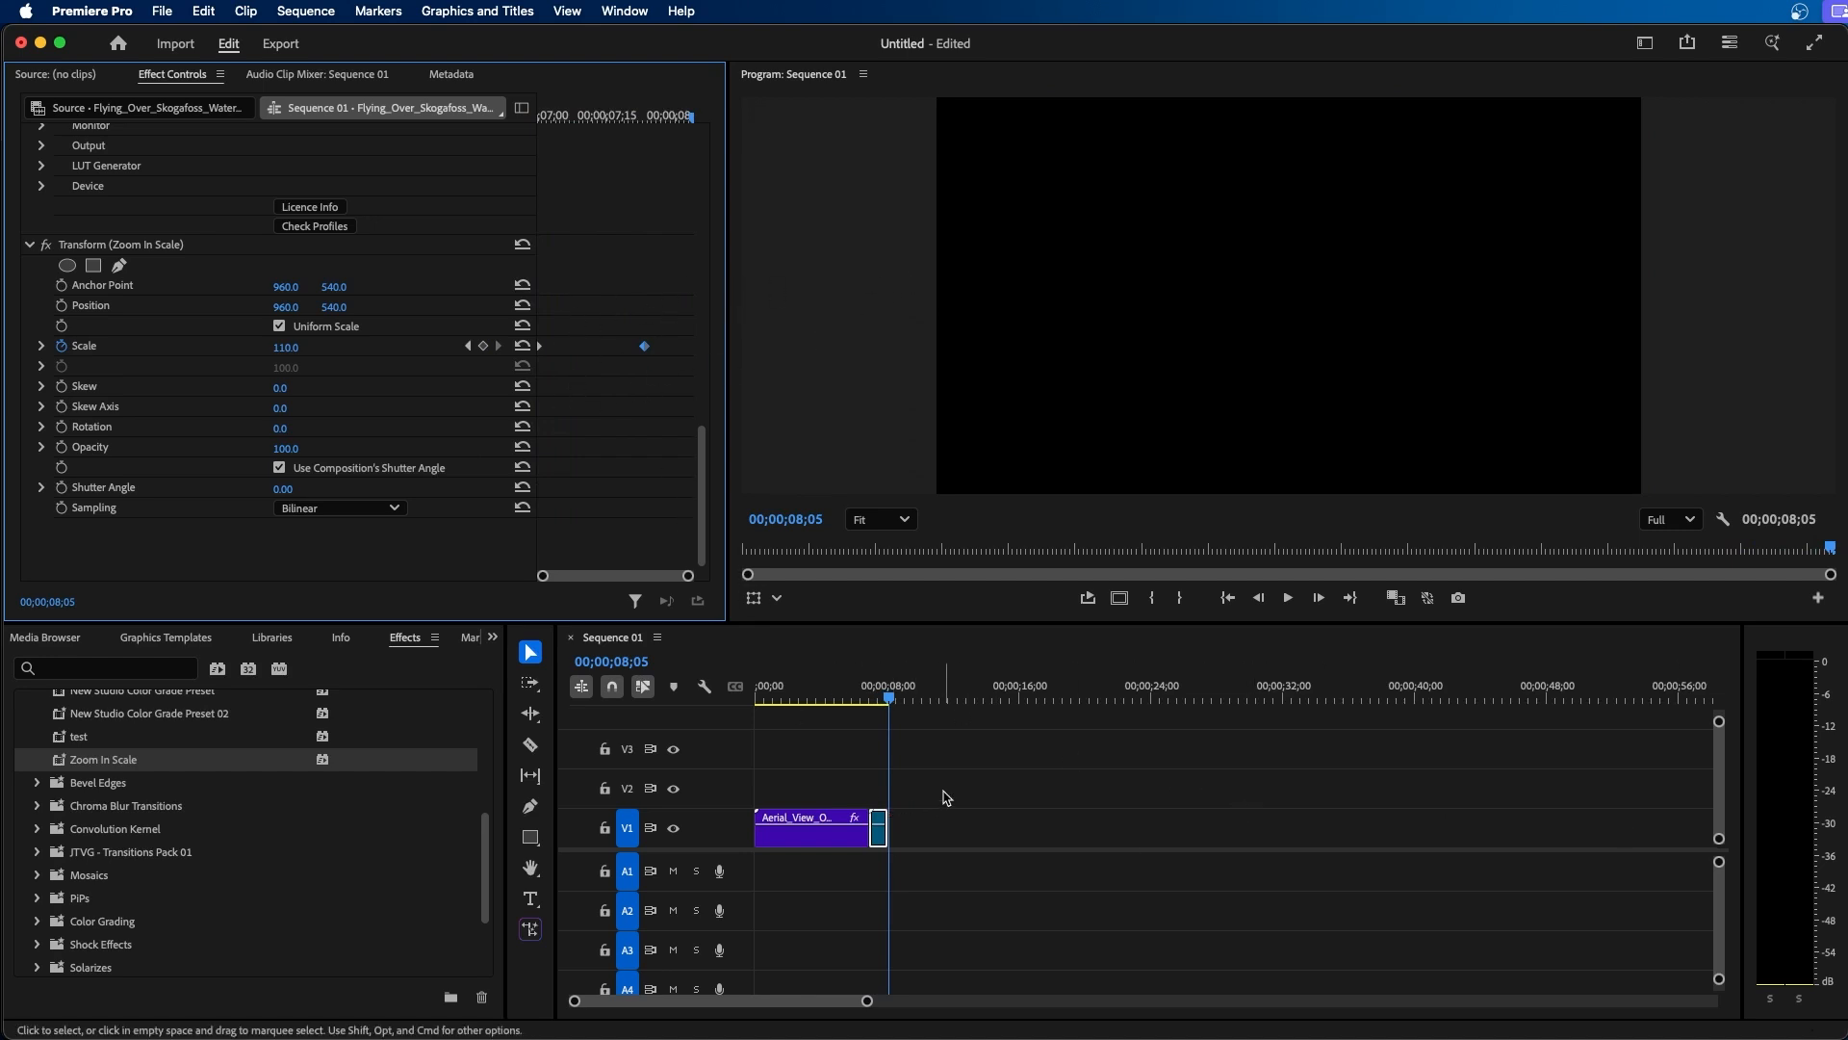
Step: Save the Aerial_View_Of_Tara_River clip's Transform effect as preset "Zoom In Anchor to in Point" with the type Anchor to In Point
left_click(807, 849)
key("Home")
scroll(128, 341, "down", 10)
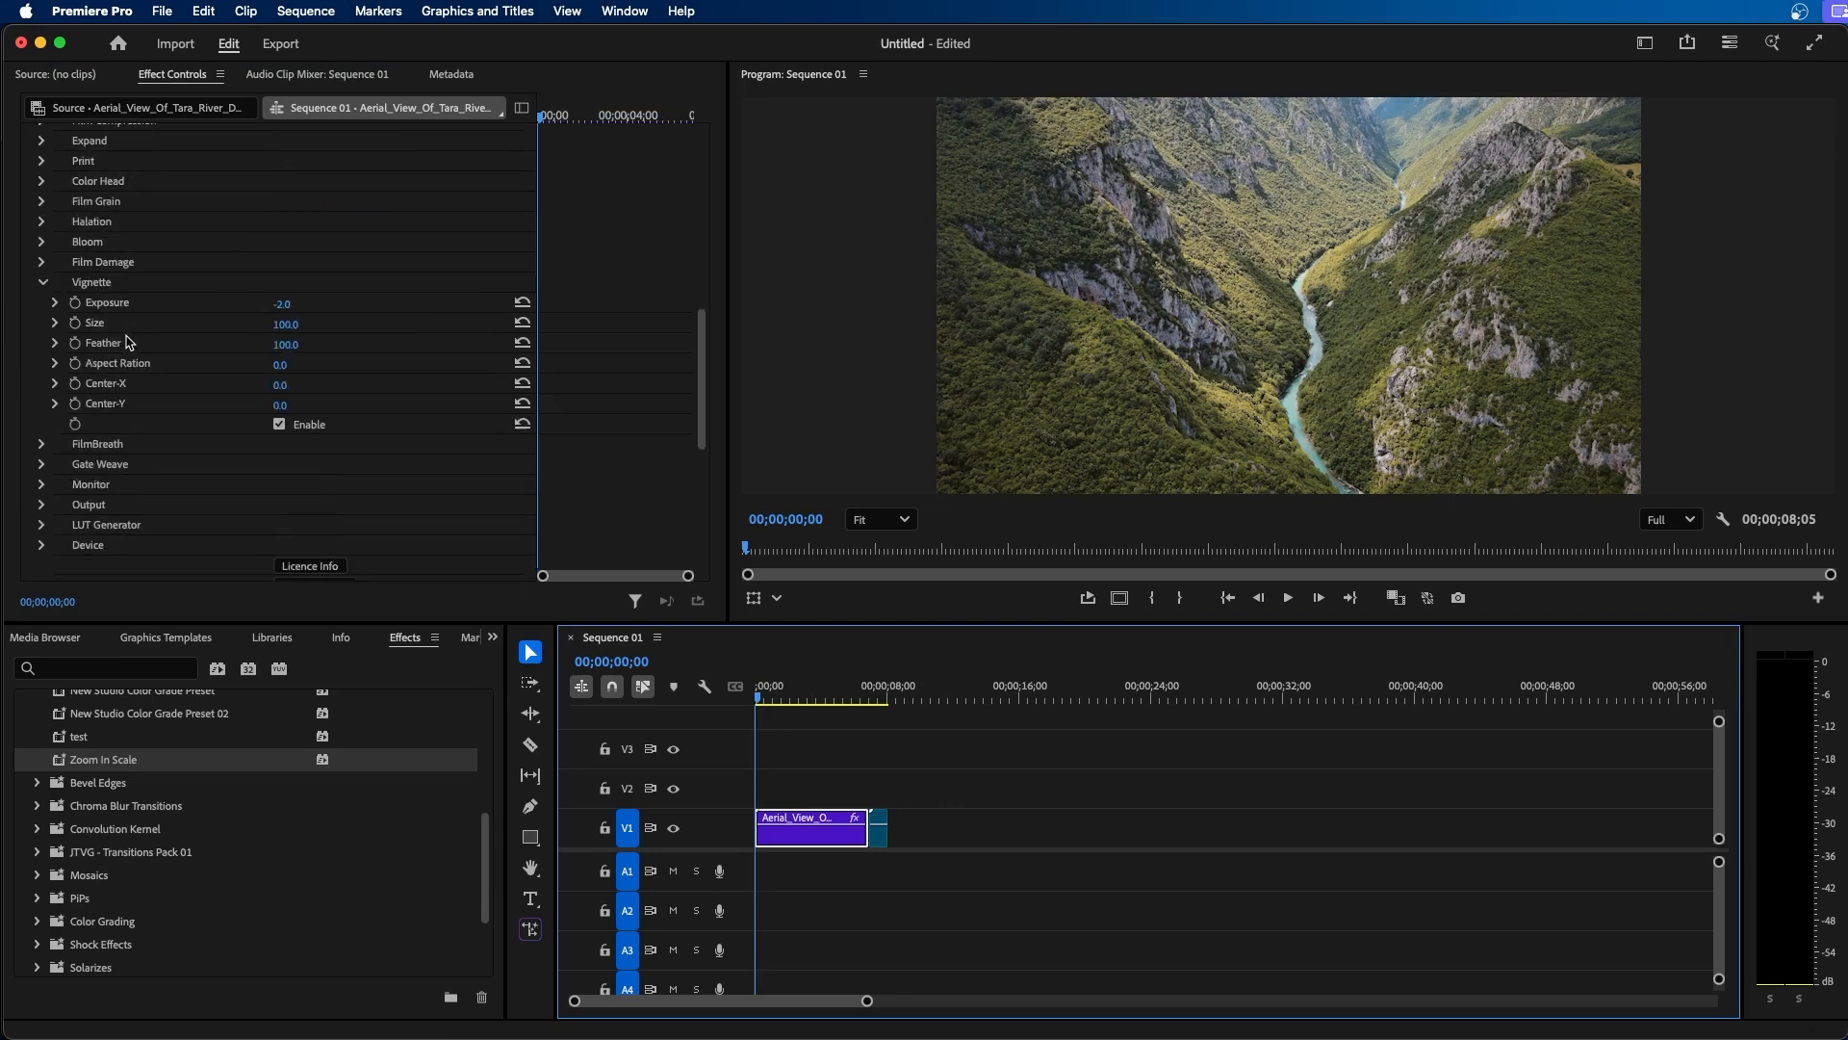
left_click(85, 472)
right_click(85, 472)
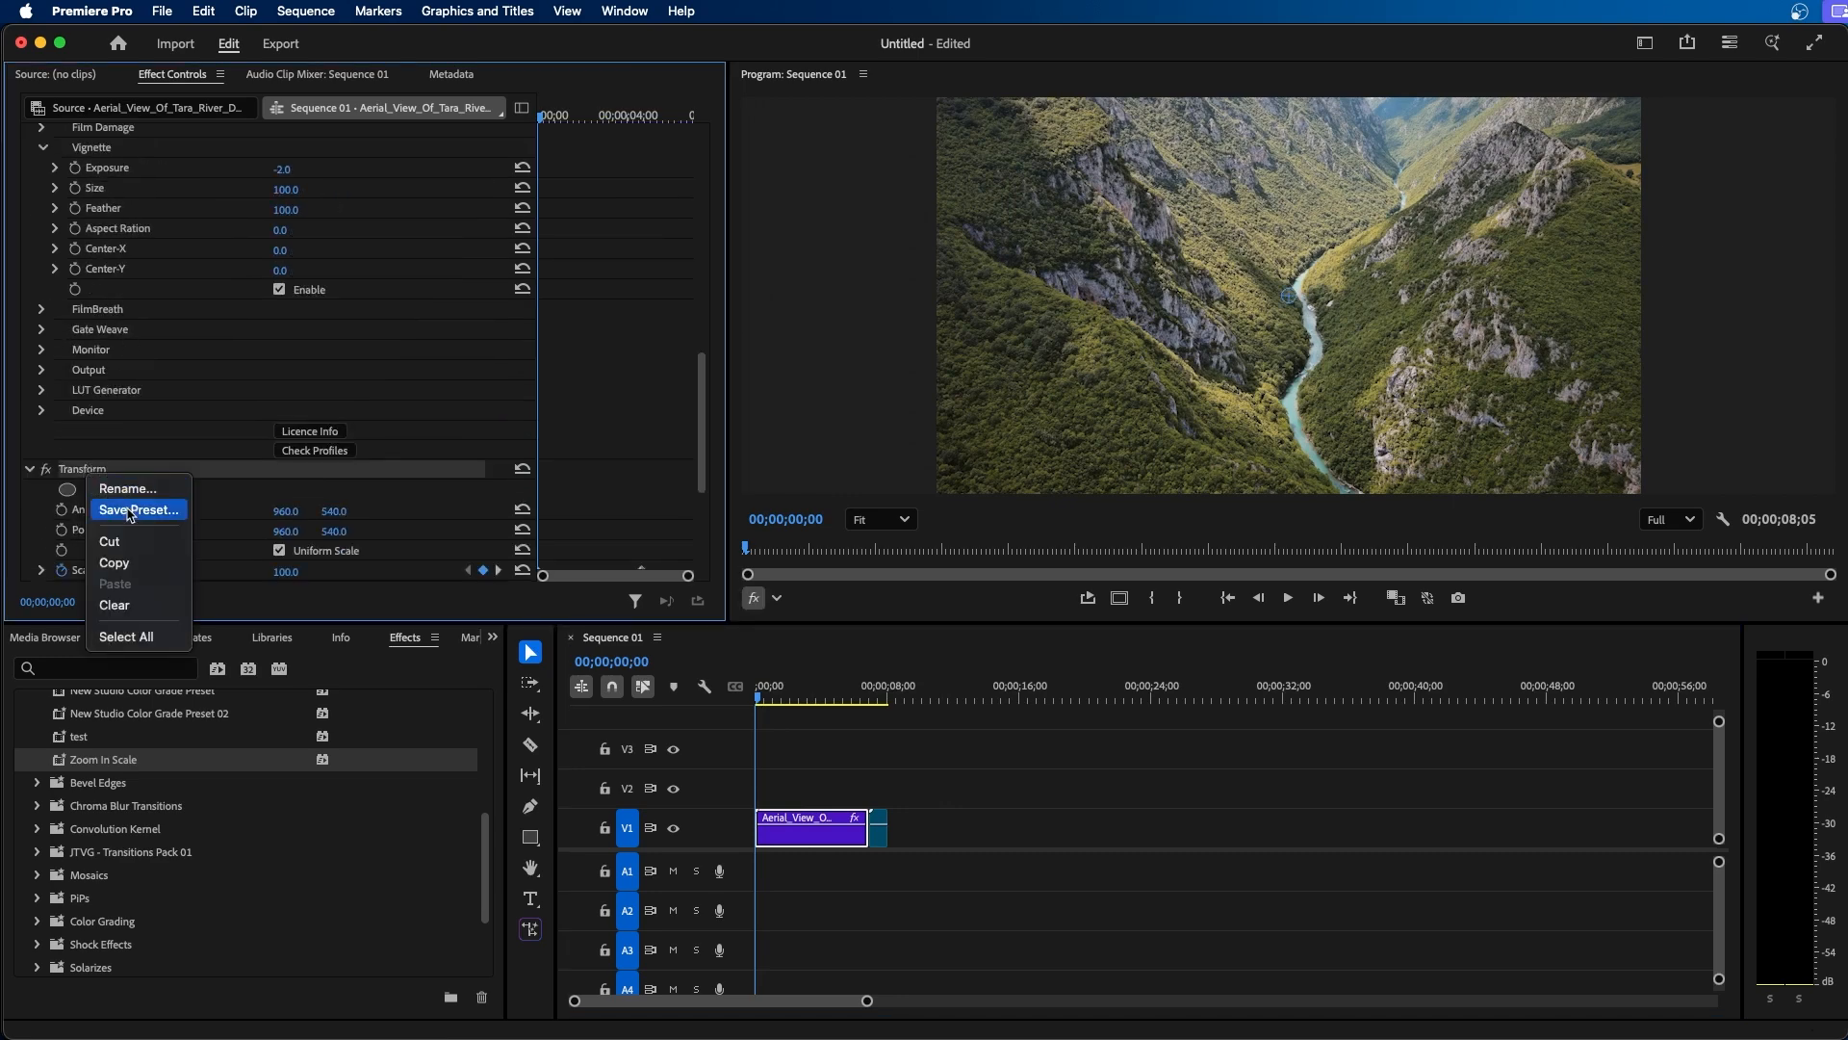
left_click(130, 513)
left_click(878, 570)
left_click(939, 425)
type("Zoom In Anchor to in Point")
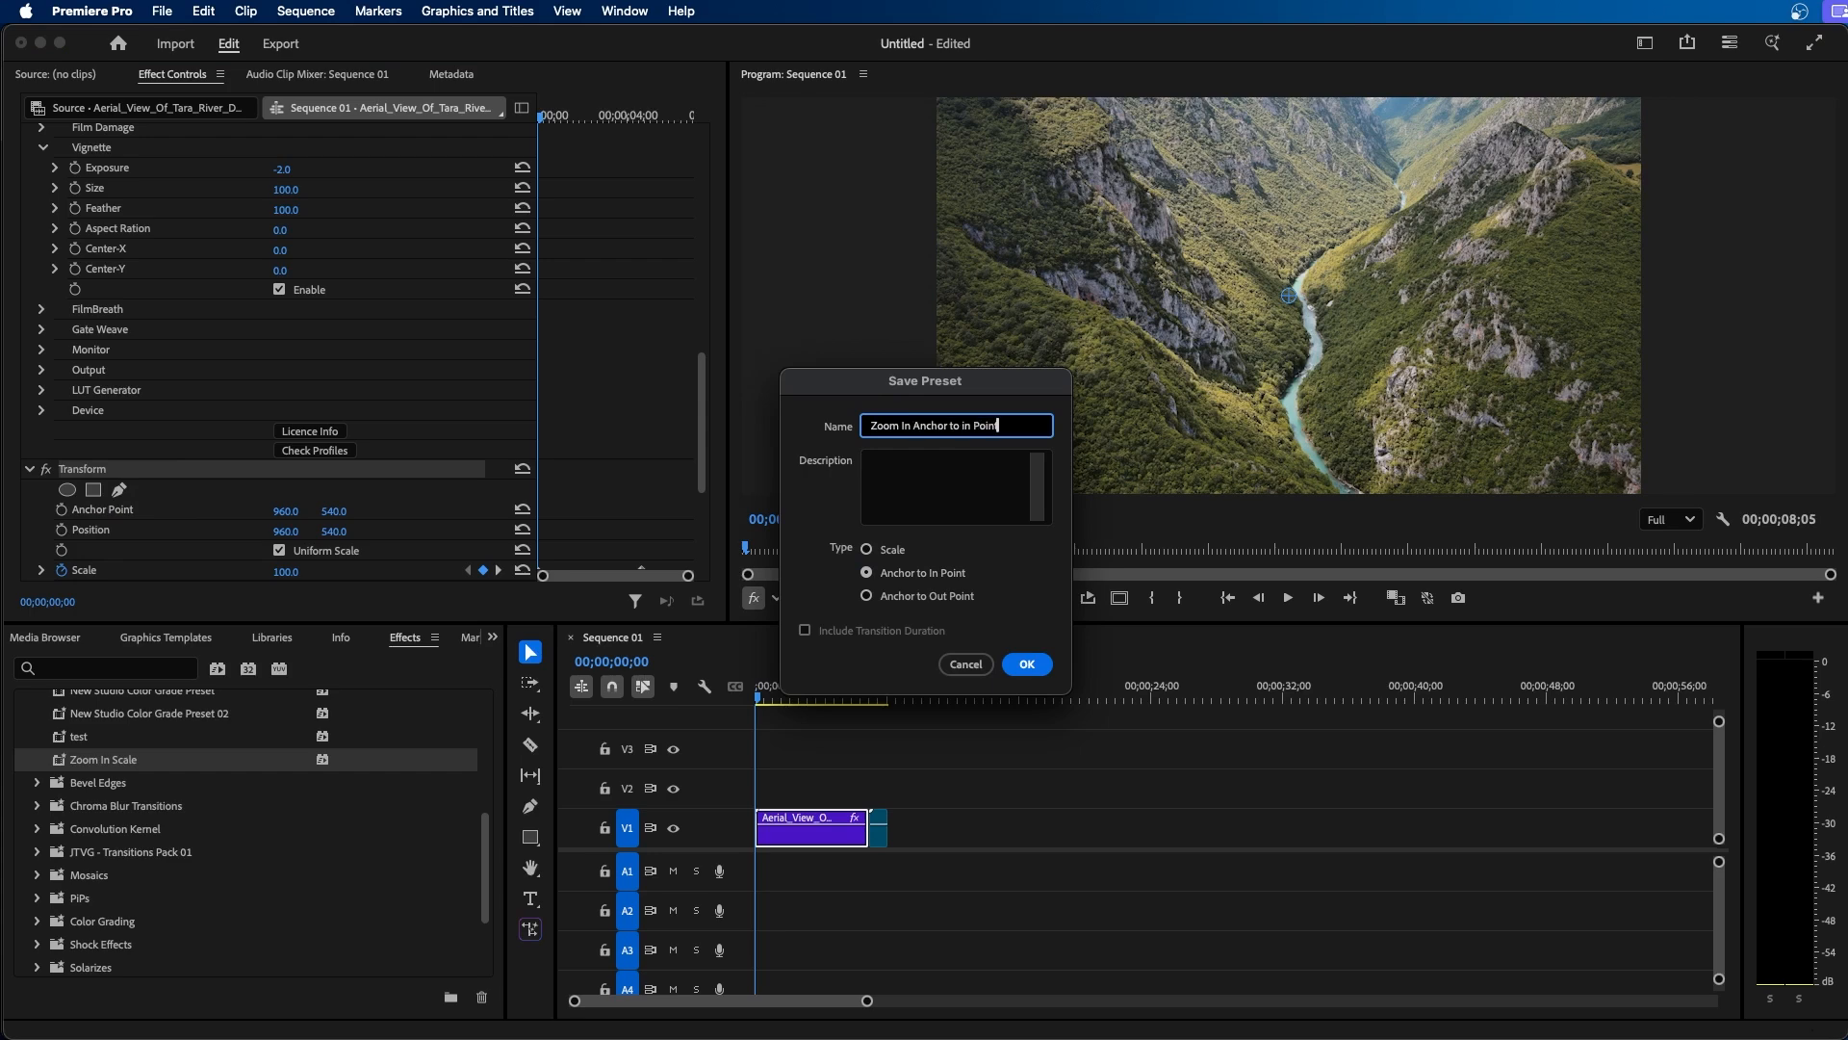
left_click(1027, 664)
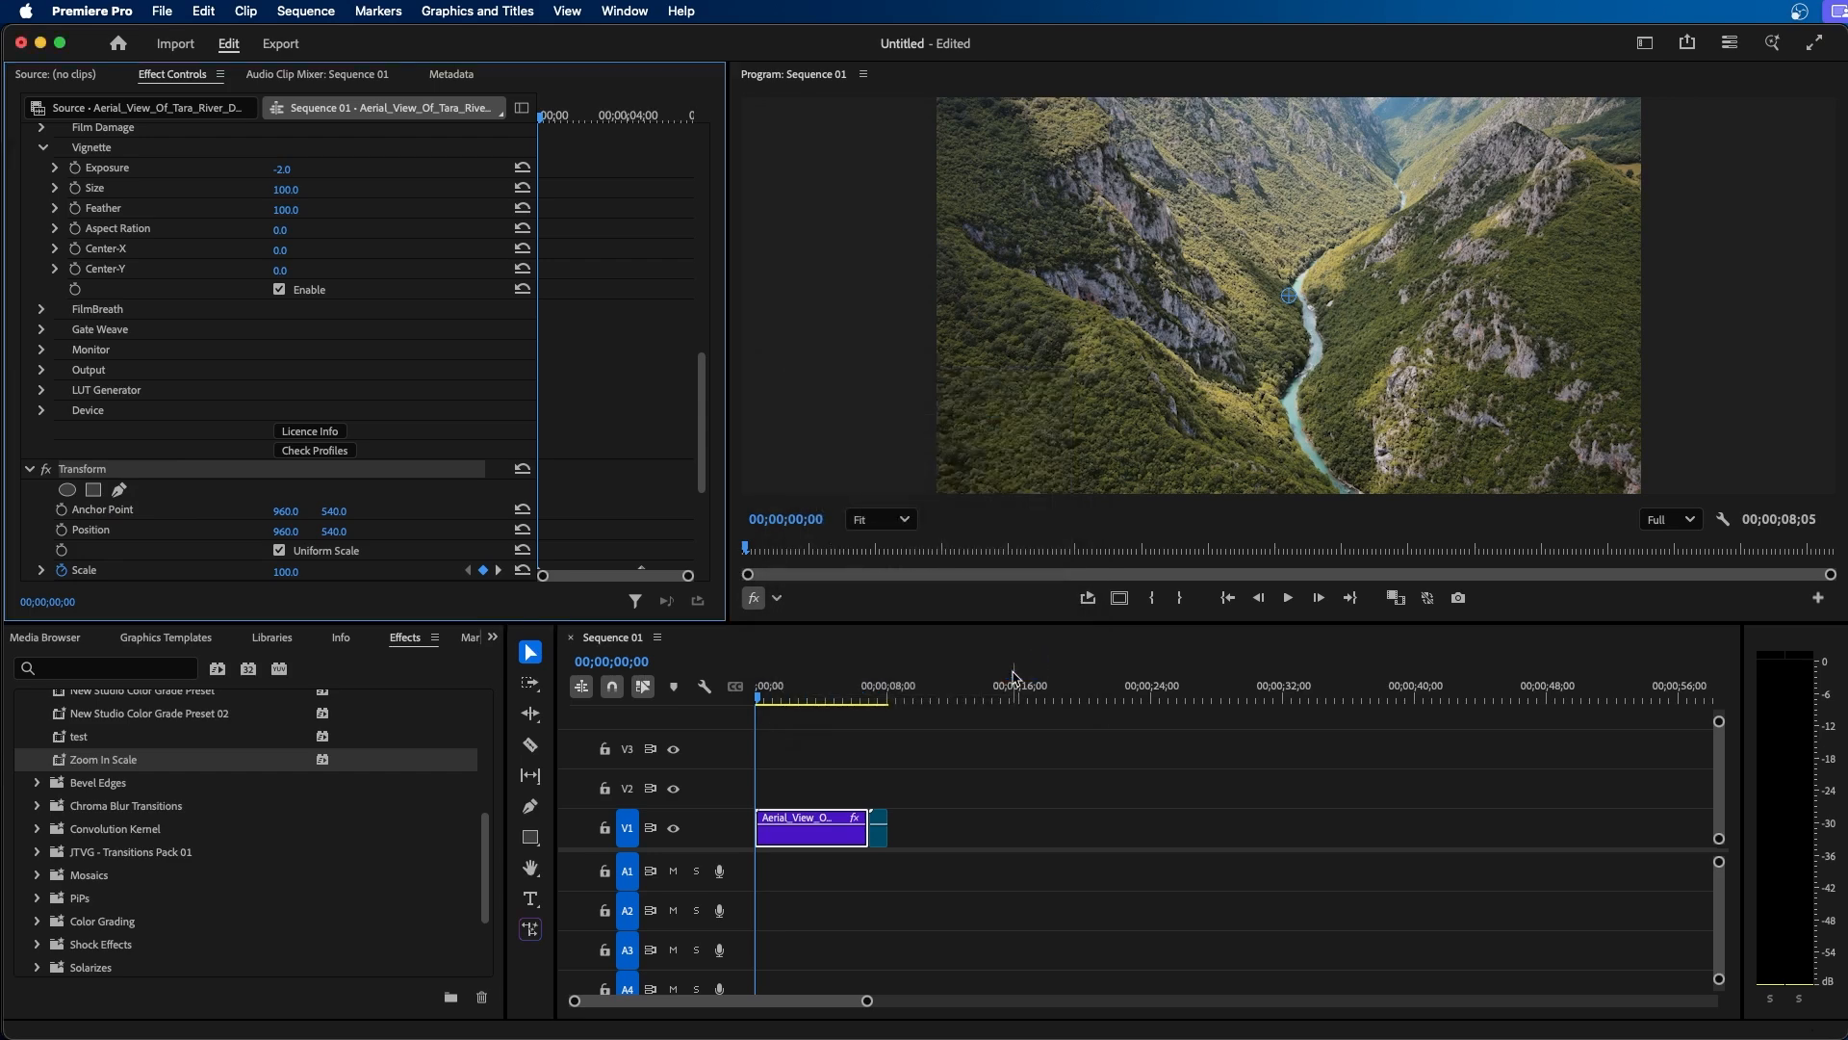
Step: Remove the Transform (Zoom In Scale) effect from the waterfall clip
left_click(878, 828)
scroll(114, 481, "down", 10)
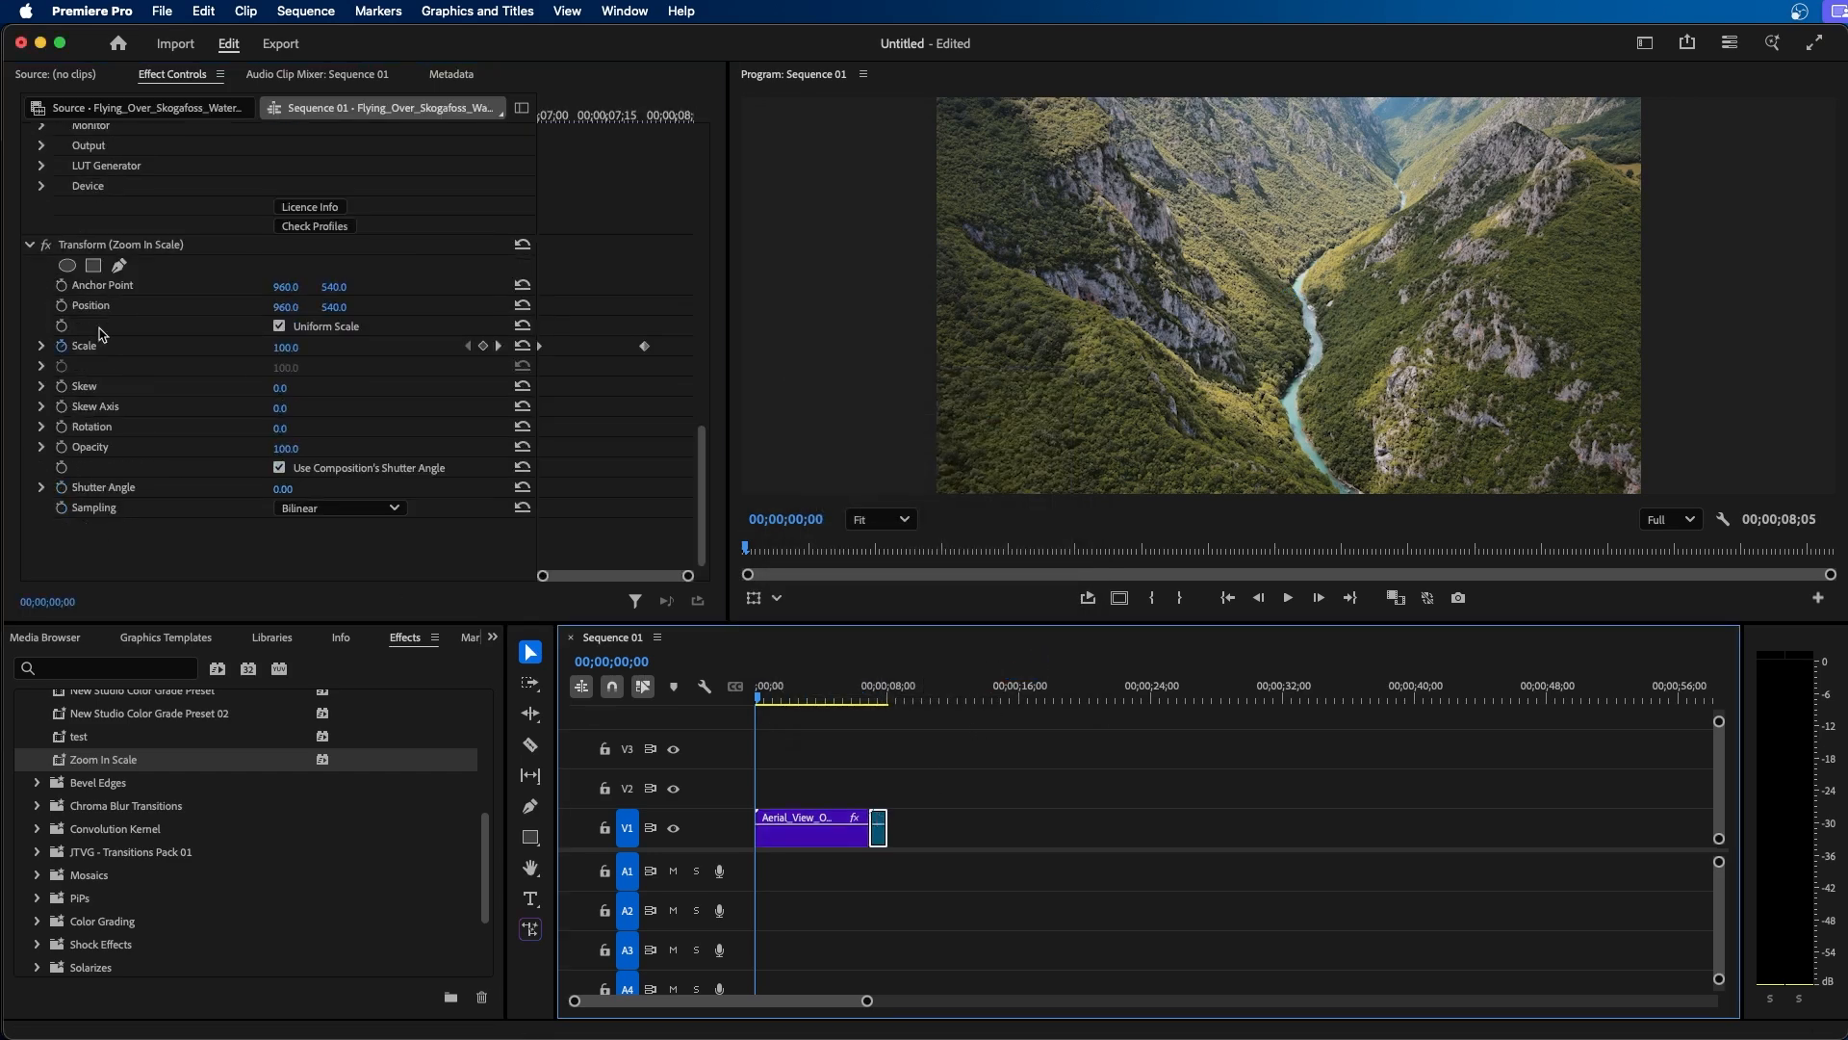
left_click(86, 246)
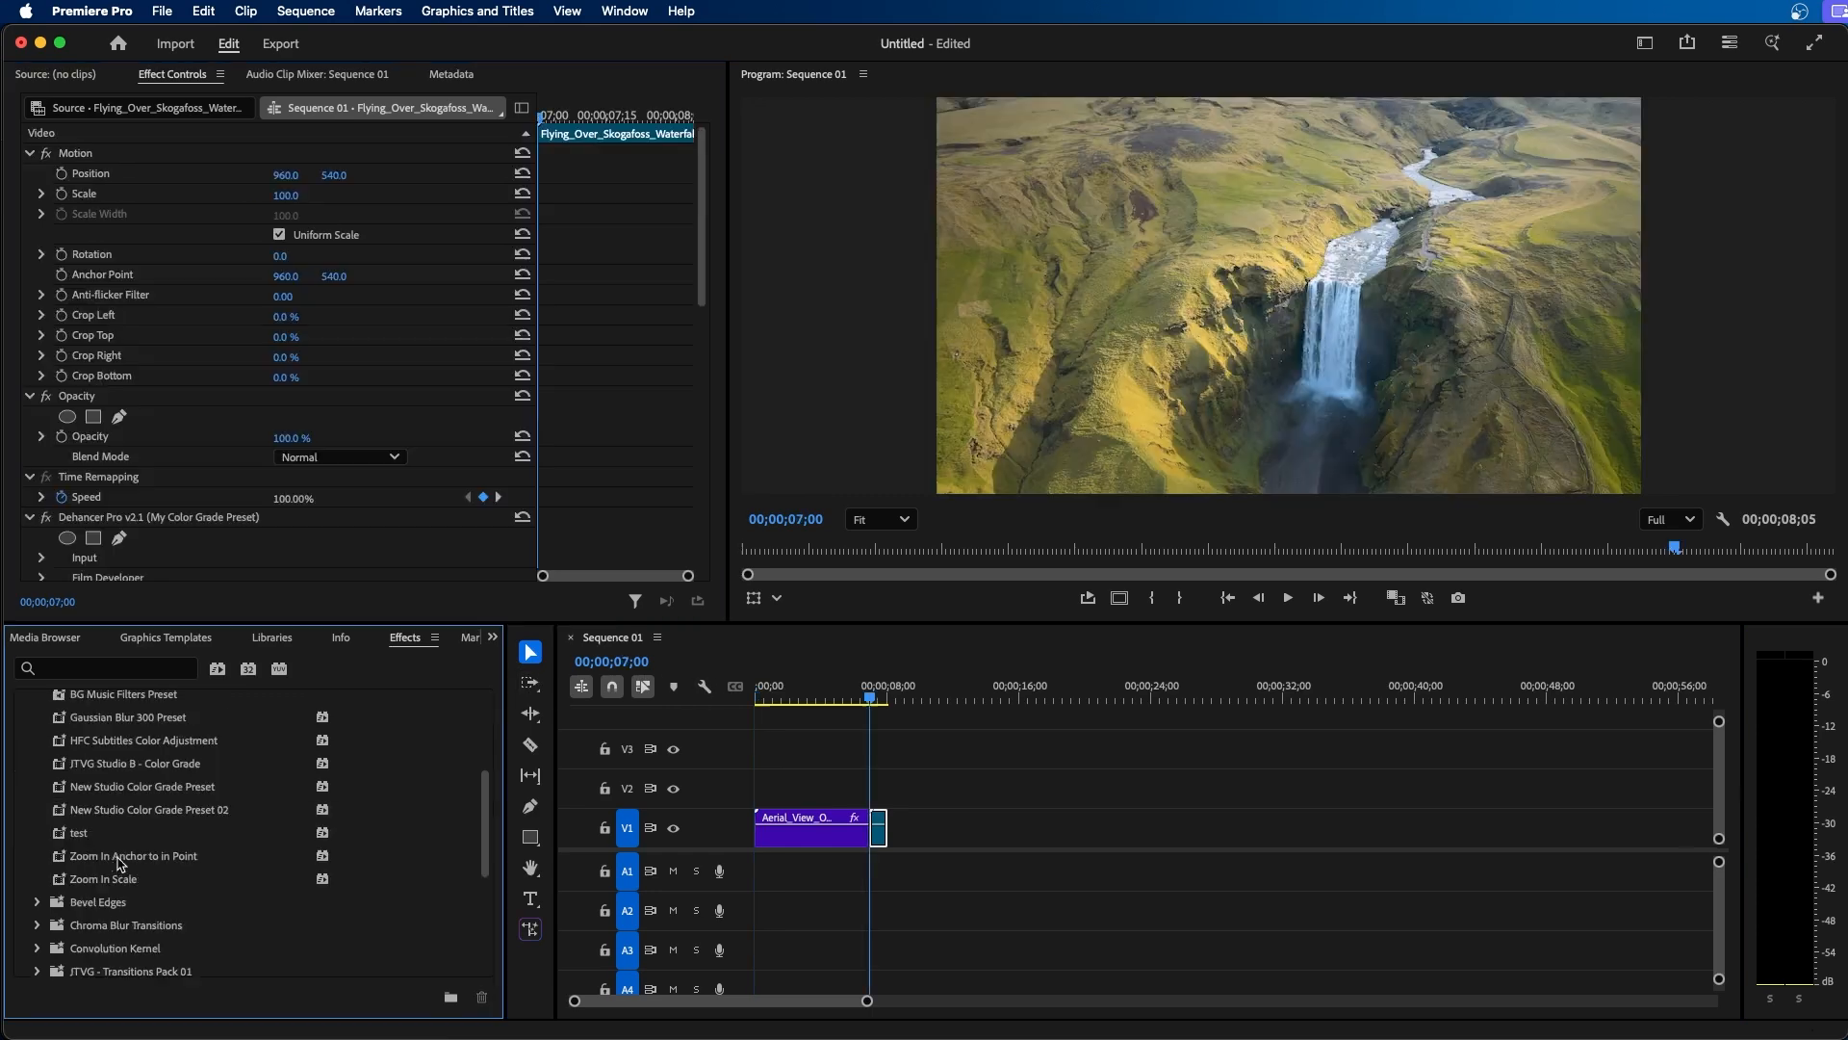
Step: Apply the Zoom In Anchor to in Point preset to the waterfall clip and play it to check the Scale keyframes
left_click_drag(81, 858, 879, 818)
key("space")
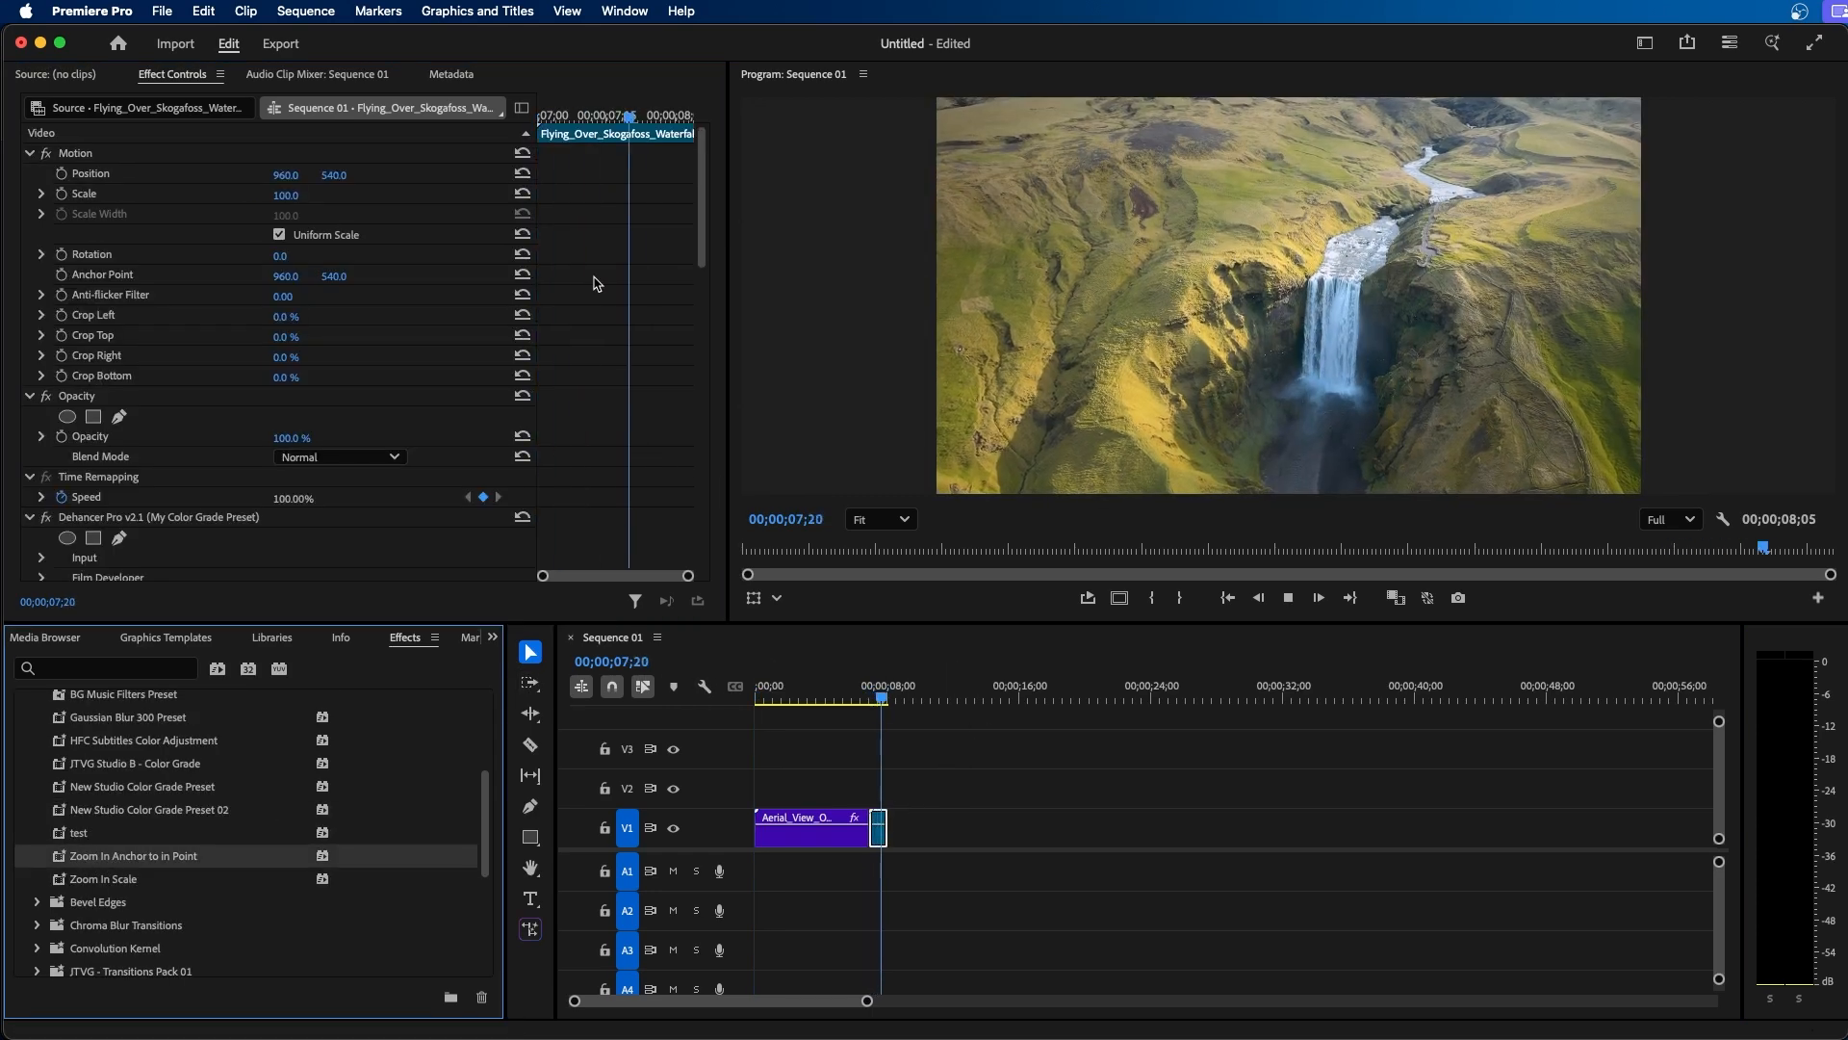
scroll(685, 366, "down", 10)
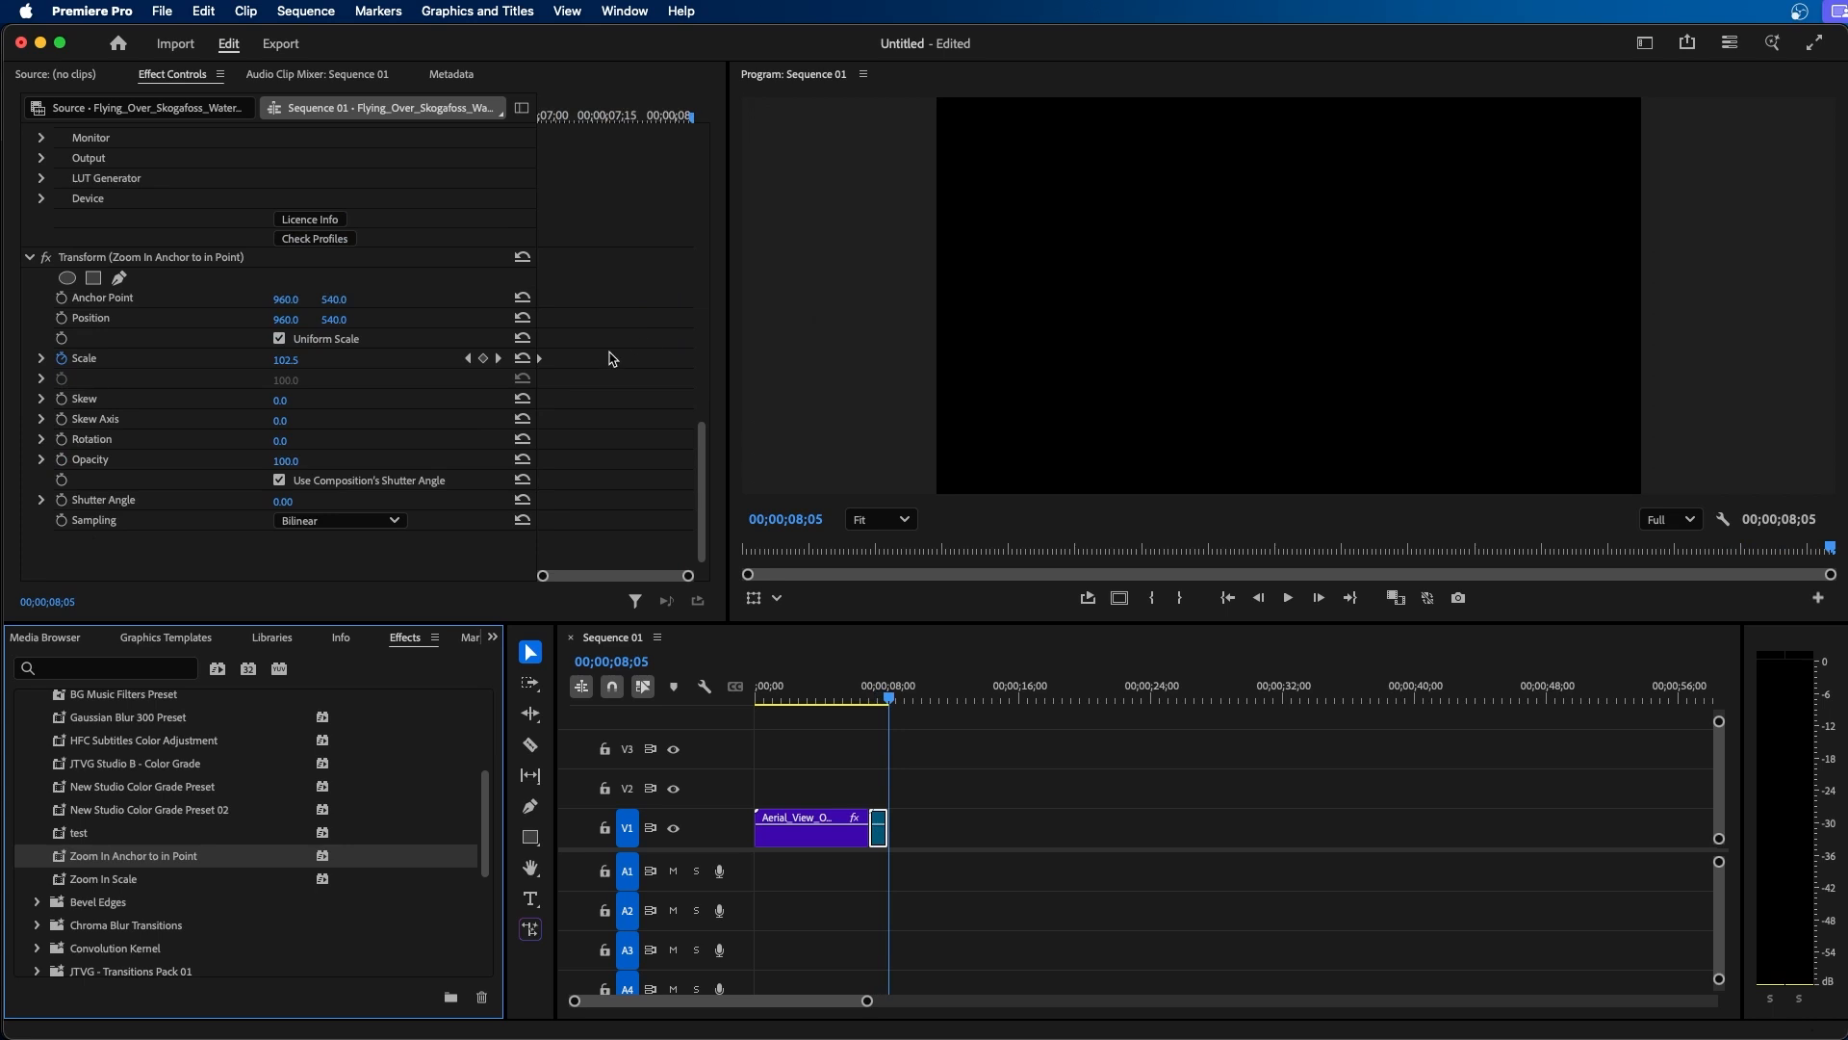
Step: Extend the end of the waterfall clip to 00;00;23;26 and move the playhead to its start at 00;00;07;00
left_click_drag(887, 818, 1152, 789)
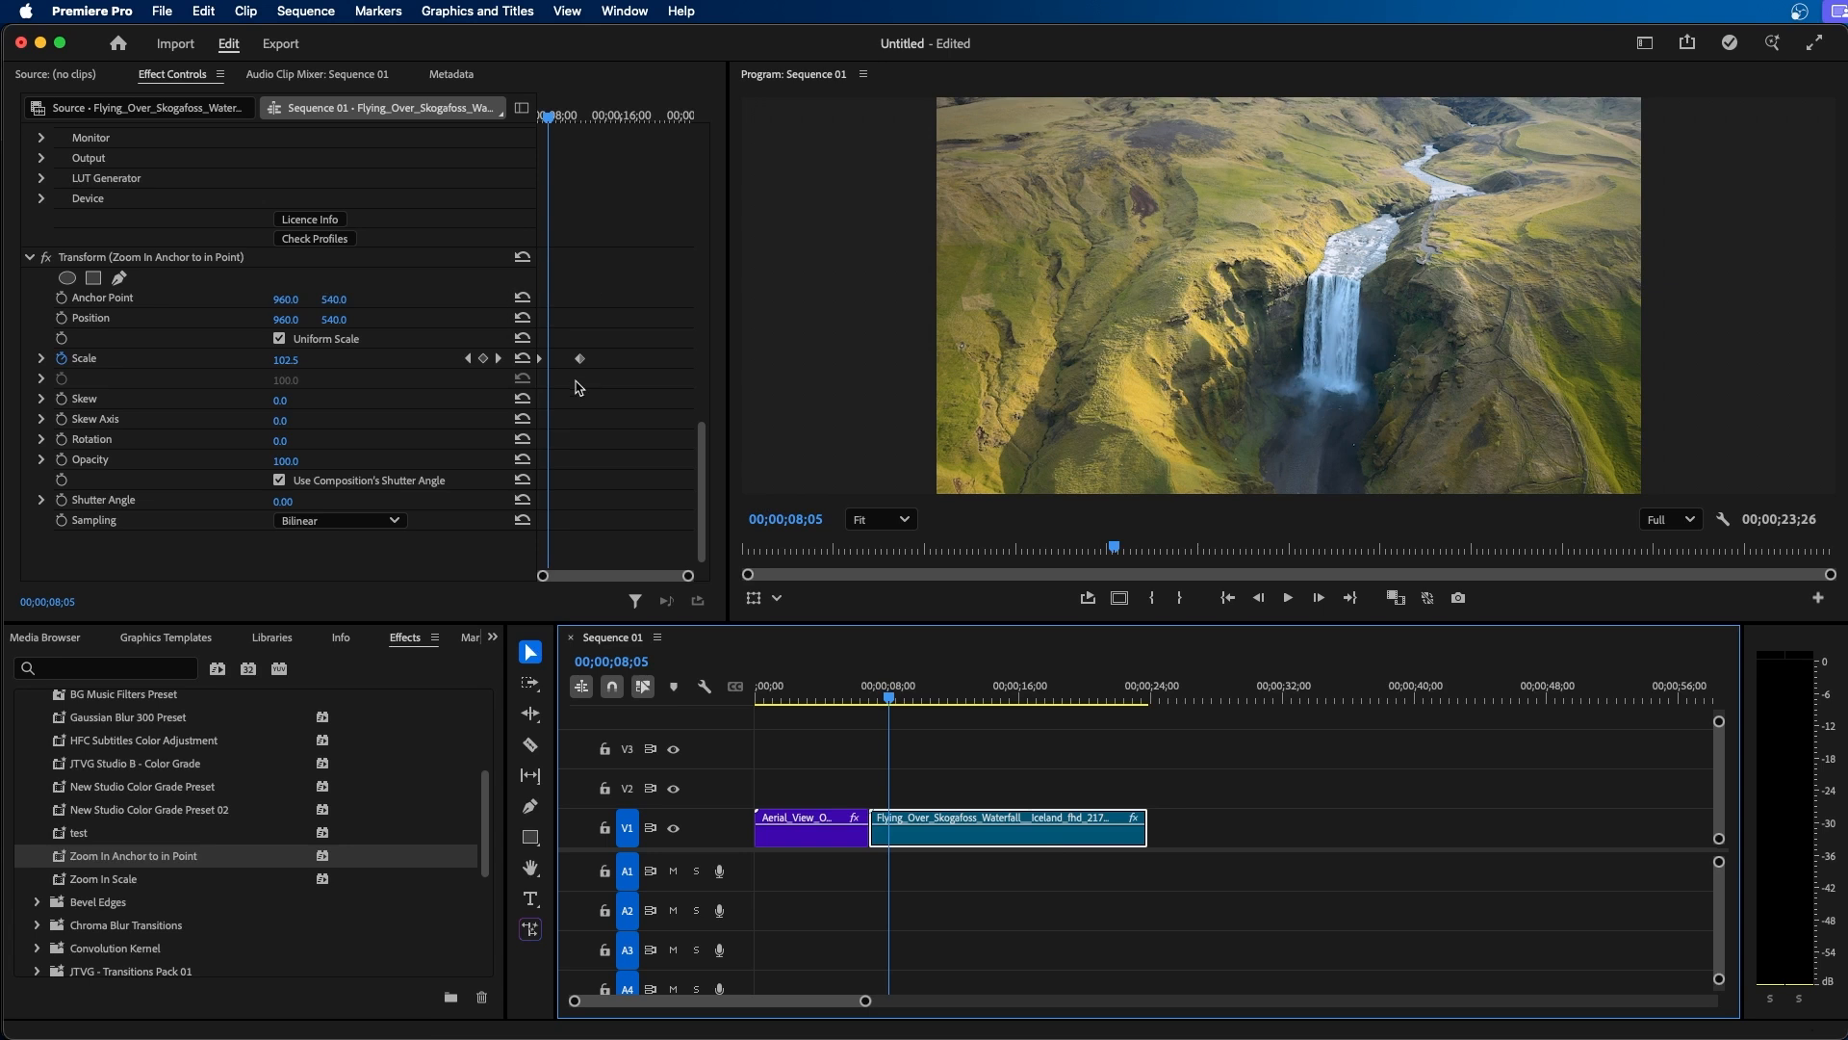
left_click_drag(549, 116, 533, 116)
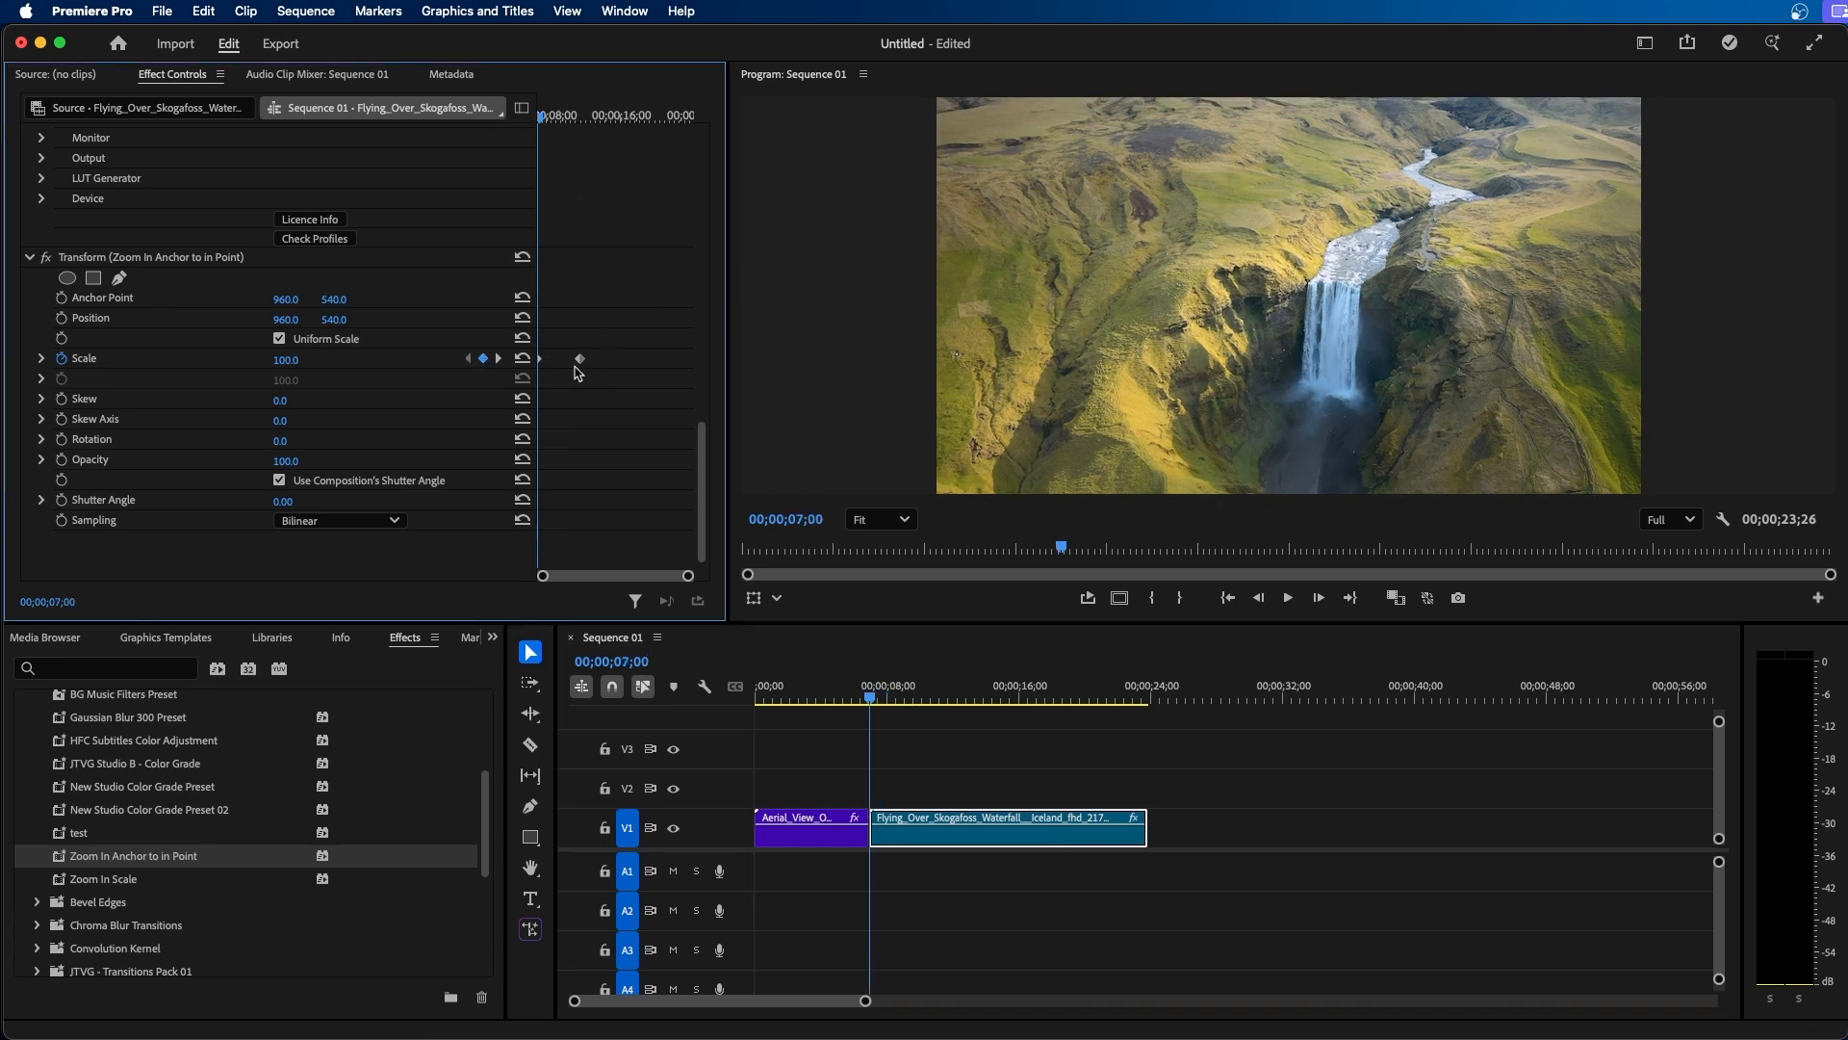